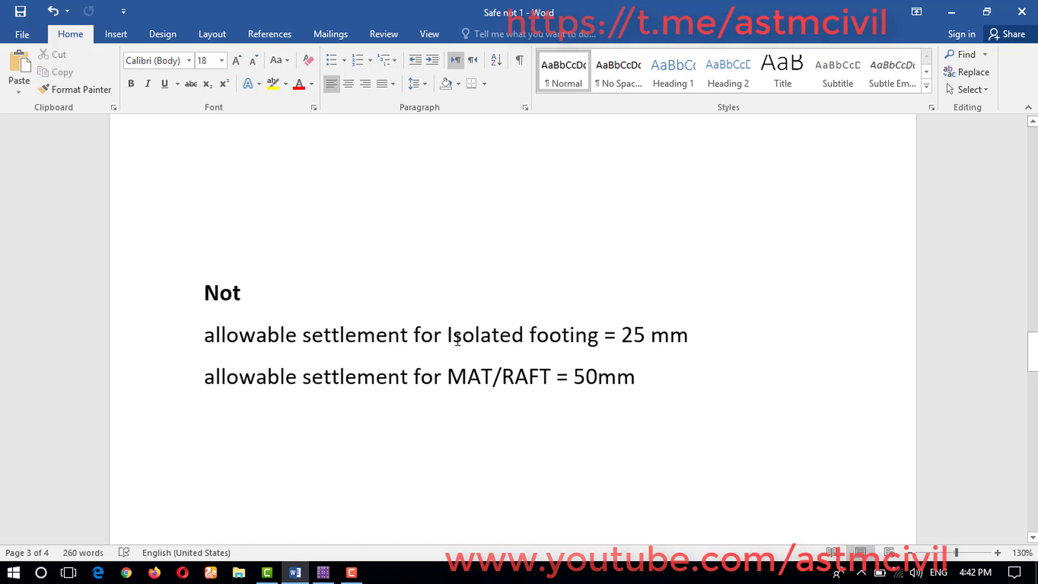
Step: Review the notes on allowable settlement for isolated footings and mat/raft foundations
left_click(644, 338)
left_click(651, 381)
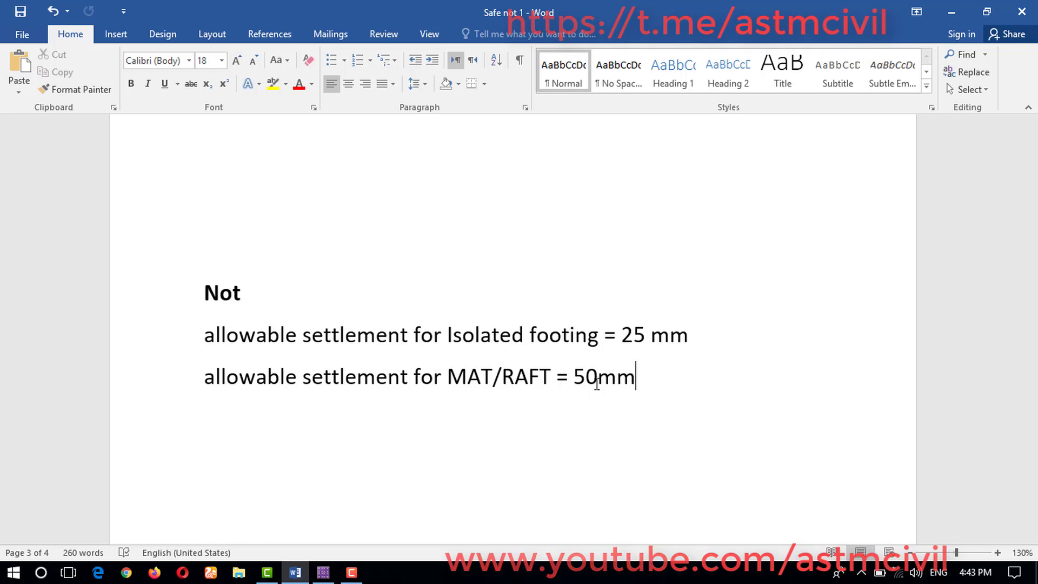
scroll(597, 383, "up", 1)
scroll(597, 384, "up", 3)
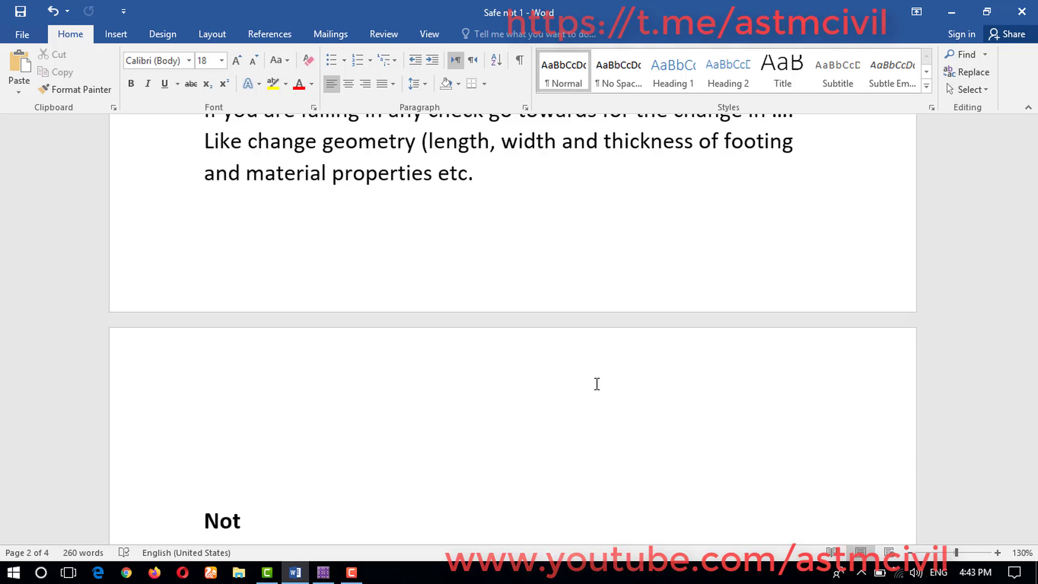
scroll(597, 384, "down", 3)
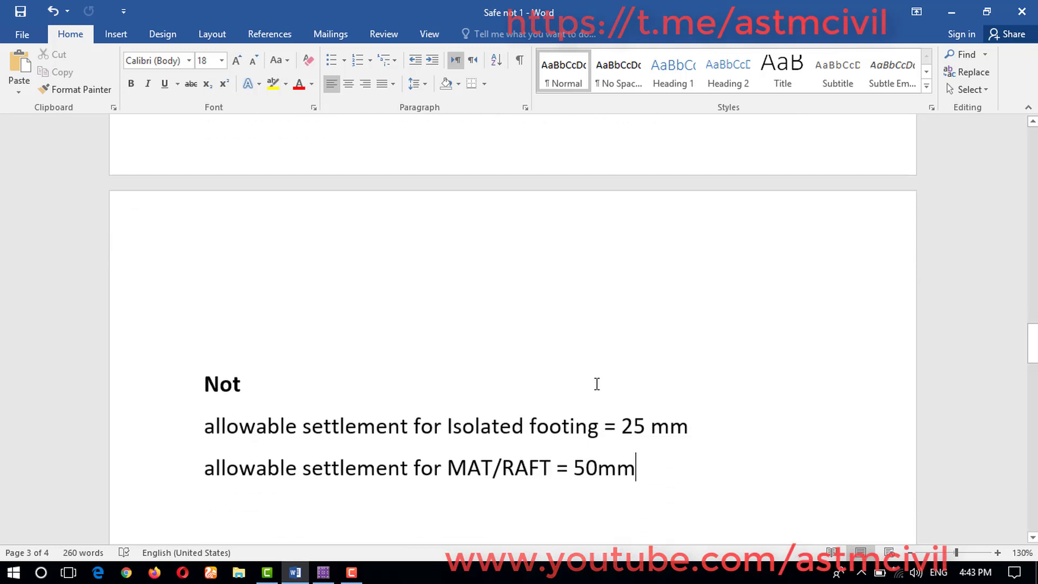
Step: Switch to SAFE and try to delete the existing SOIL1 soil subgrade property
left_click(326, 576)
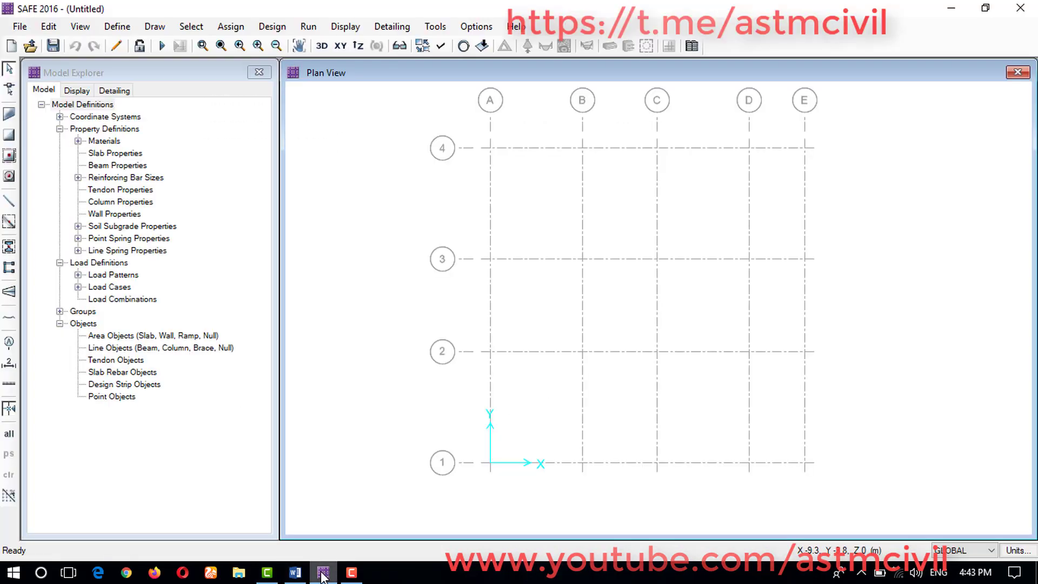
left_click(118, 28)
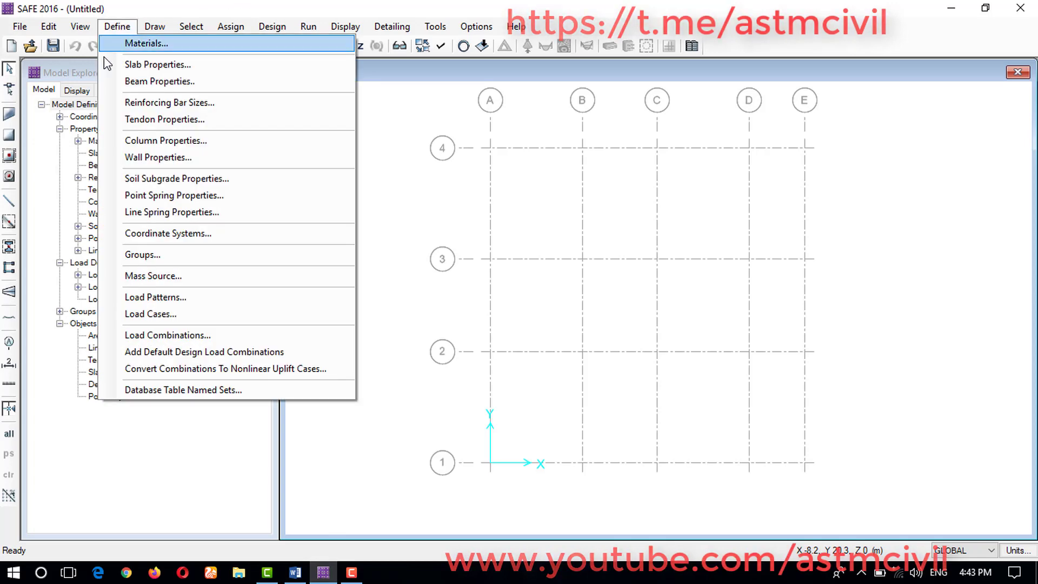
left_click(167, 180)
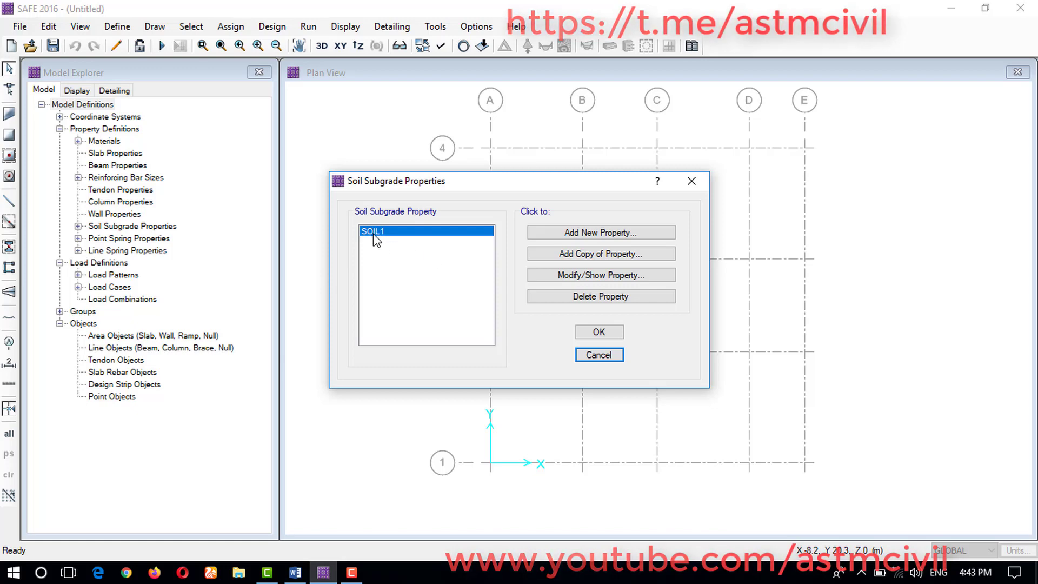
left_click(551, 299)
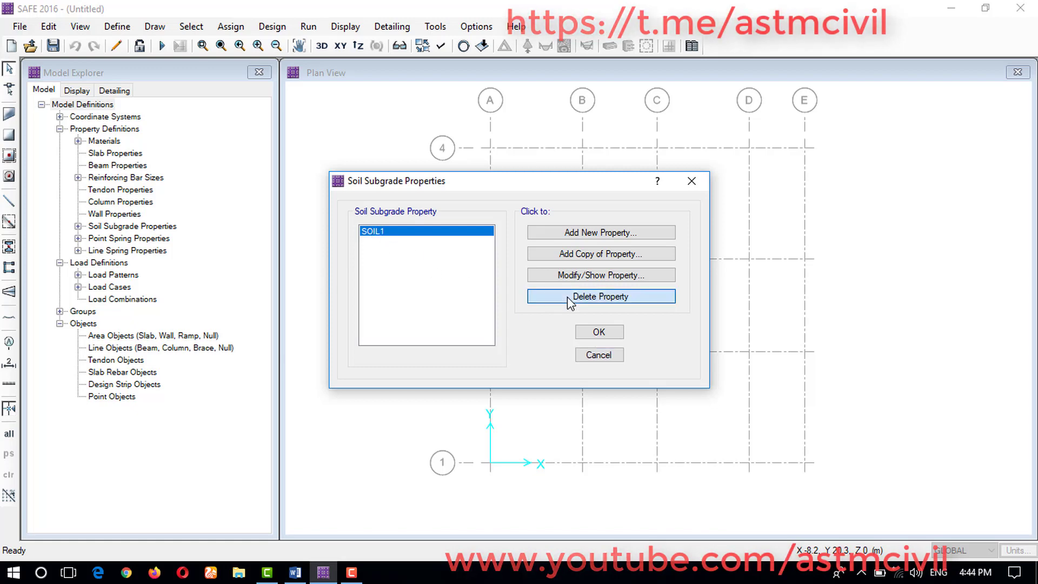
left_click(569, 305)
Step: Add a new soil subgrade property named "SOIL property" with a subgrade modulus of 8000 kN/m3
left_click(576, 236)
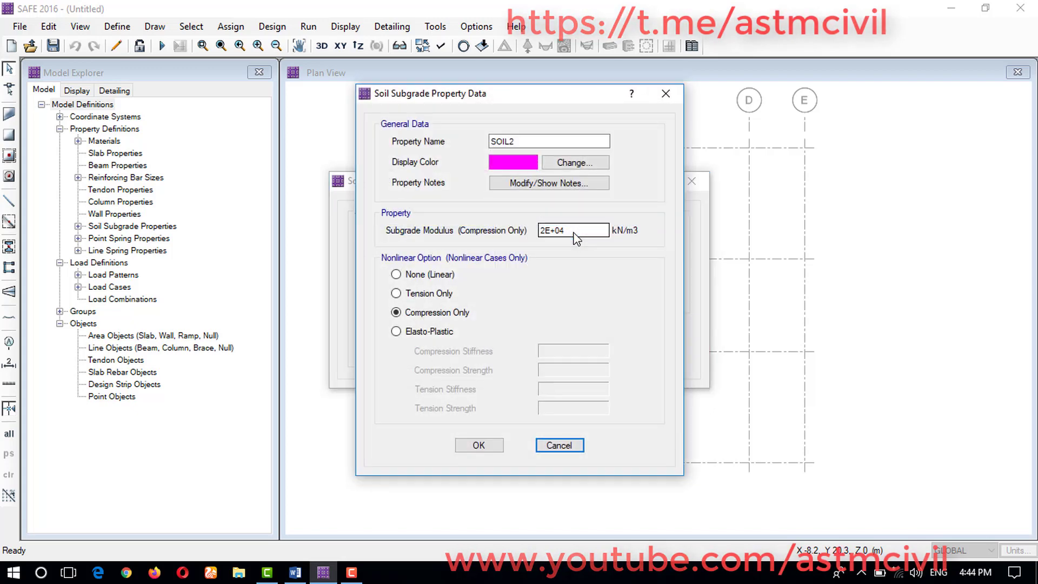
left_click(523, 141)
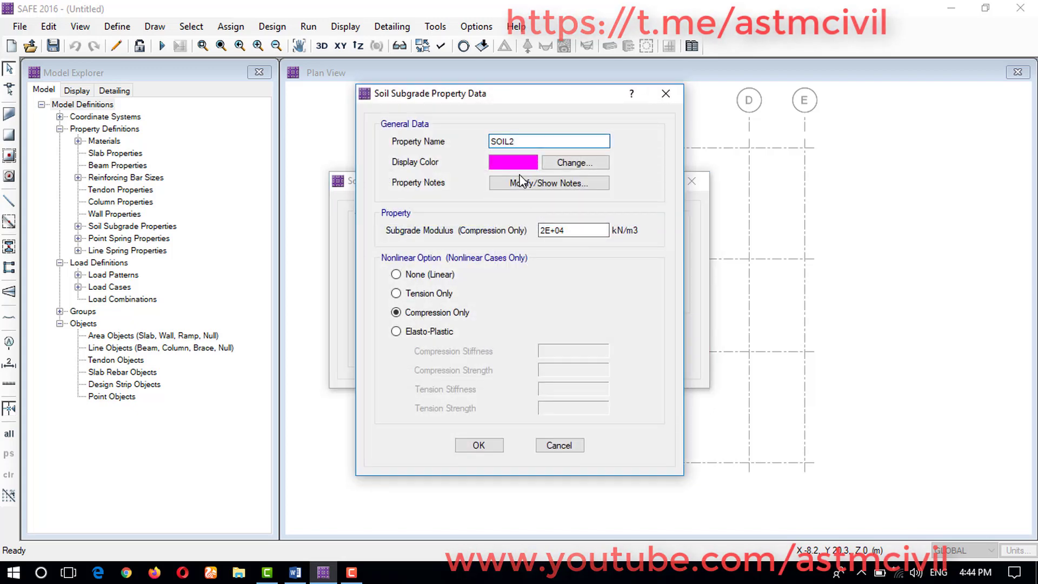
key("BackSpace")
type("property")
left_click(576, 230)
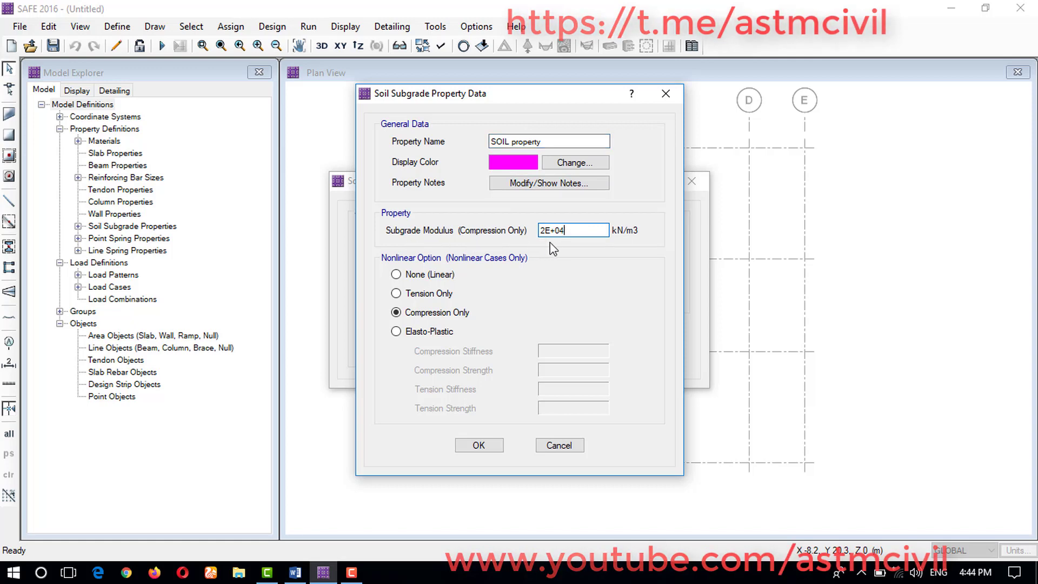
left_click_drag(567, 230, 524, 223)
type("8000")
Step: Switch to Word to review the worked subgrade modulus calculation, and return to SAFE
left_click(307, 572)
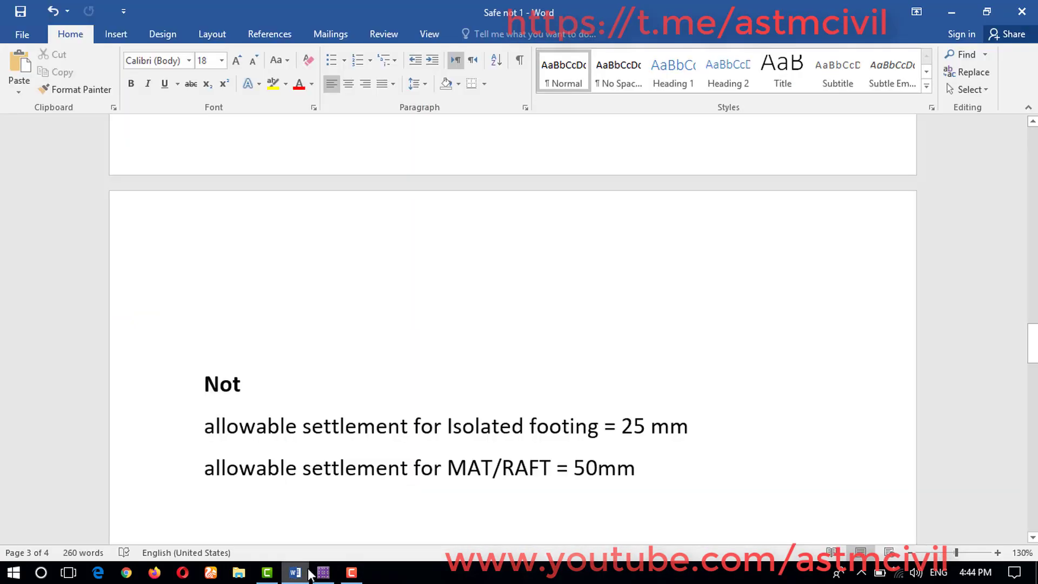
scroll(528, 380, "up", 15)
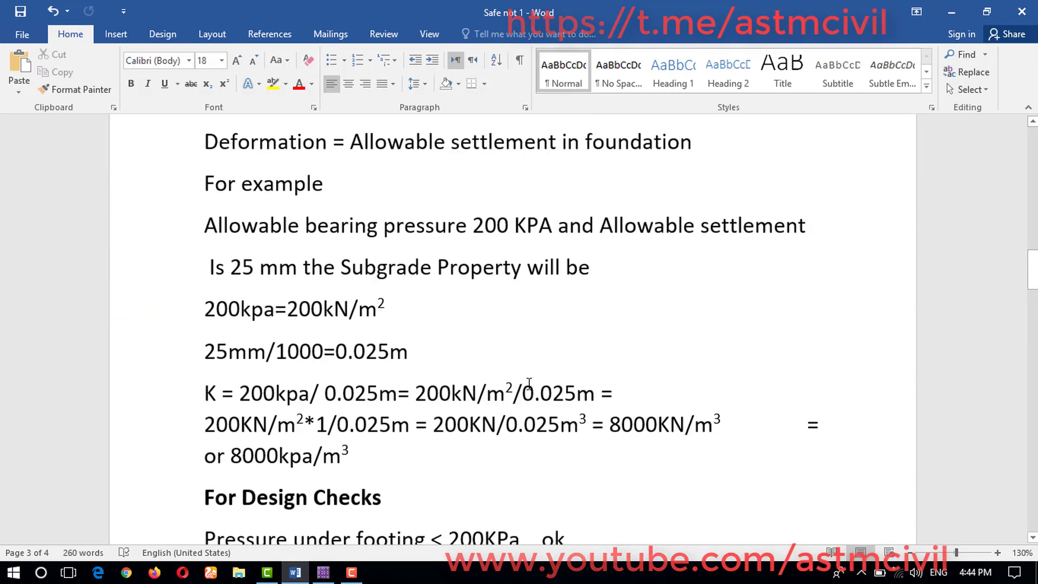
scroll(529, 383, "down", 2)
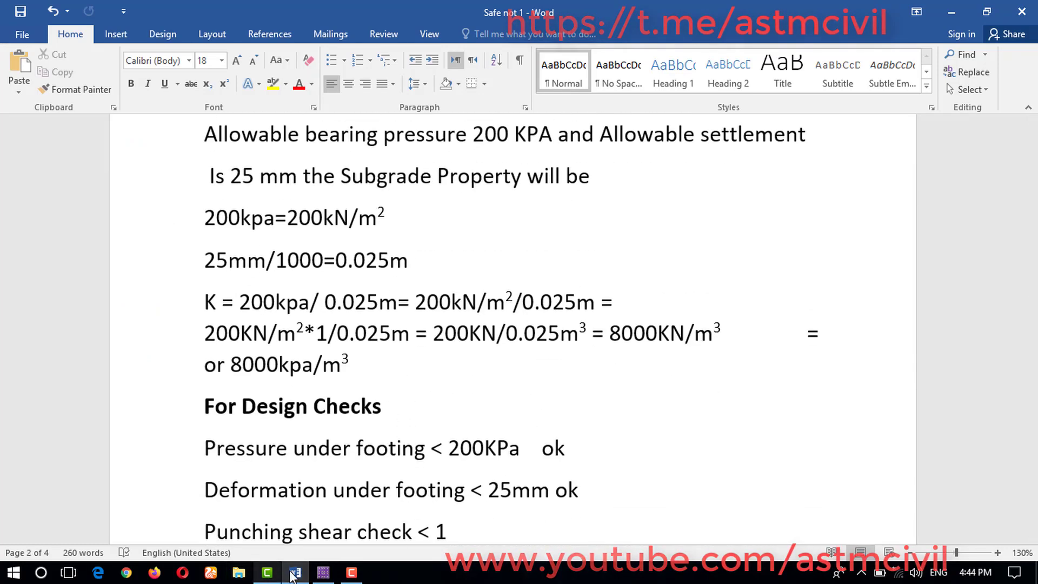
left_click(322, 575)
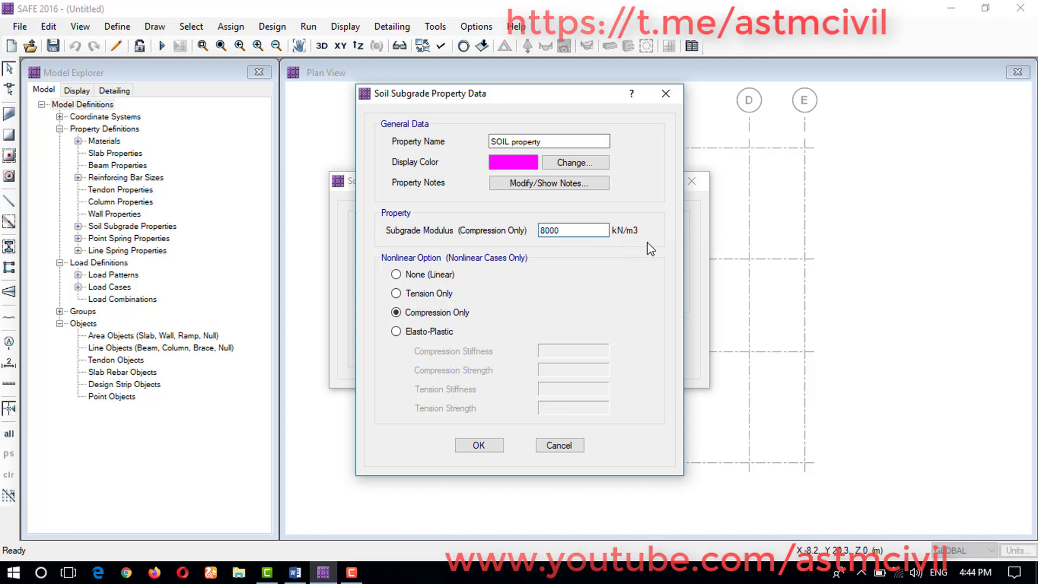
Step: Check the subgrade modulus units in the calculator without changing them, and accept the new soil property
double_click(579, 231, "shift")
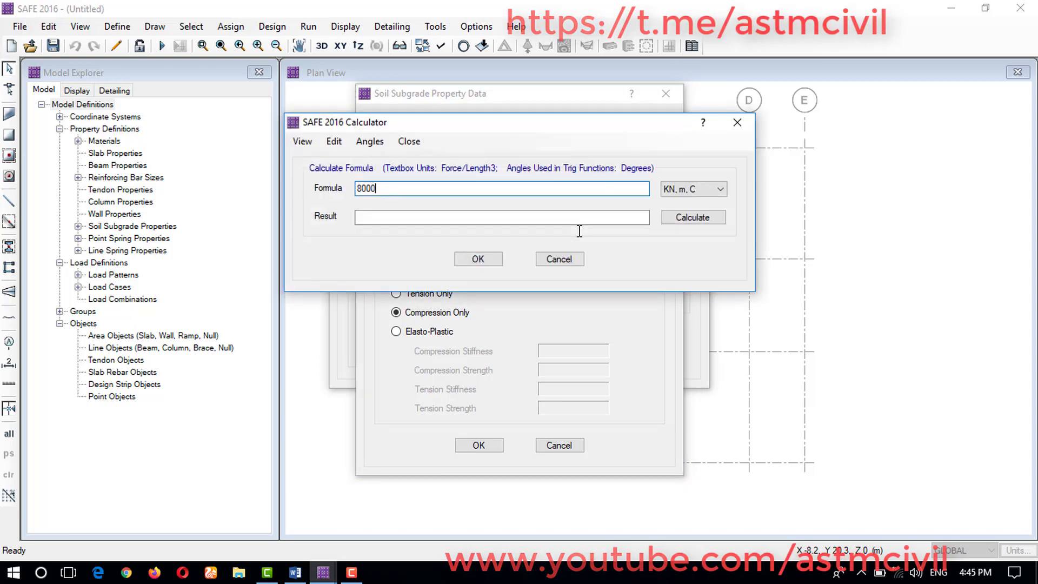
left_click(556, 260)
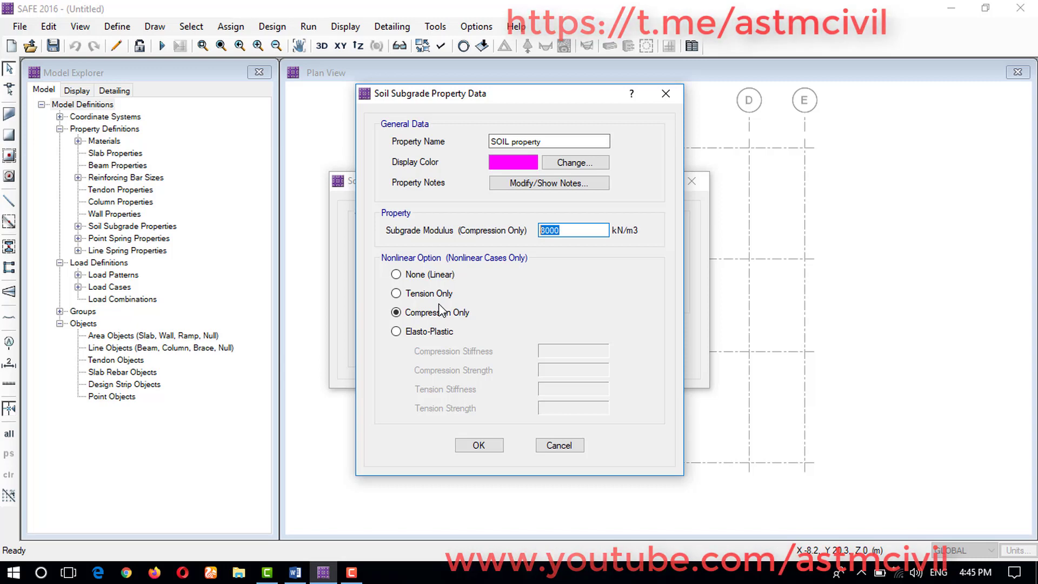
left_click(478, 445)
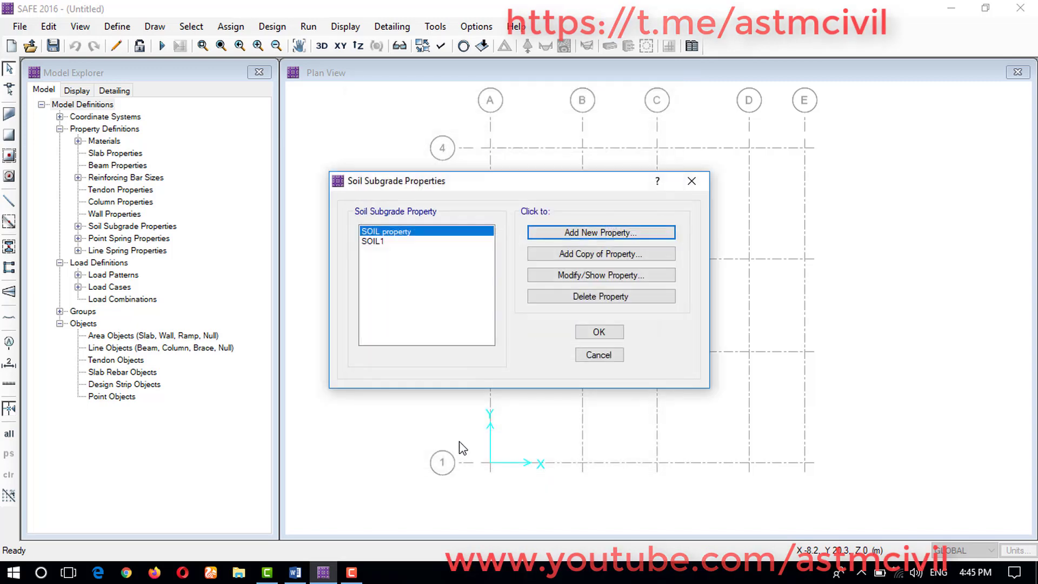
Step: Delete the SOIL1 soil subgrade property and accept the property list
left_click(379, 243)
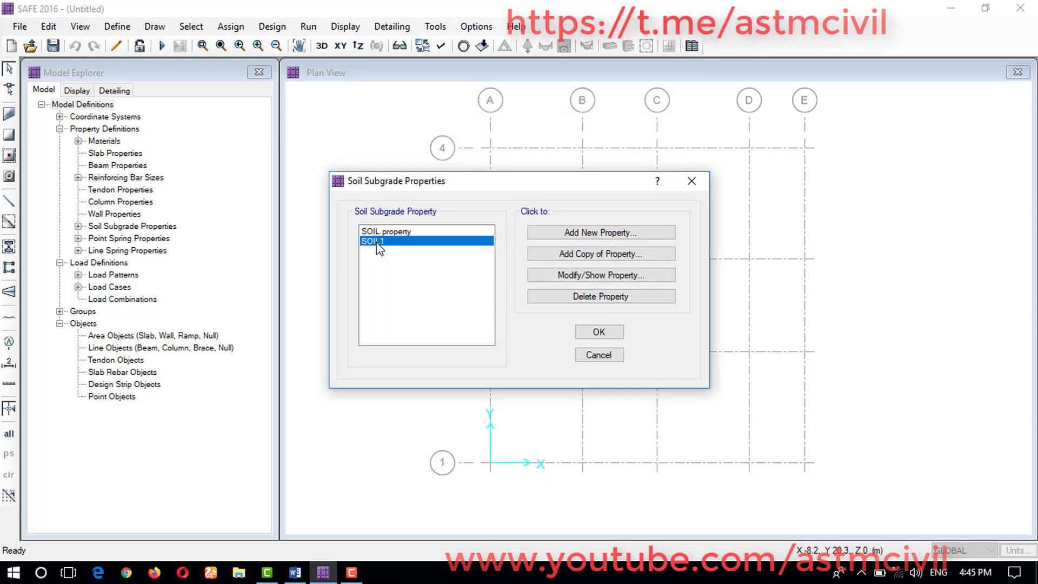
left_click(582, 298)
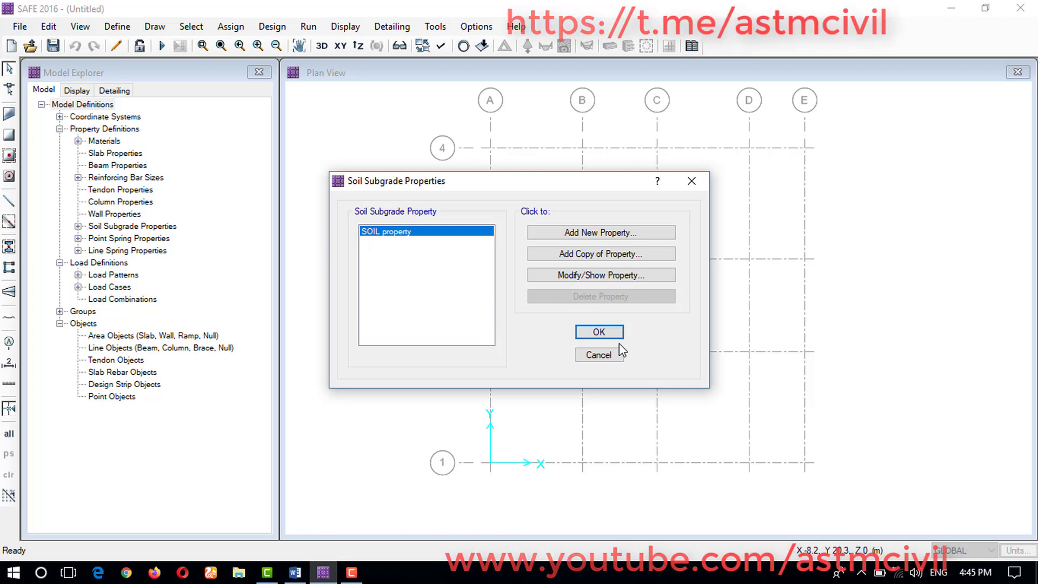
left_click(599, 333)
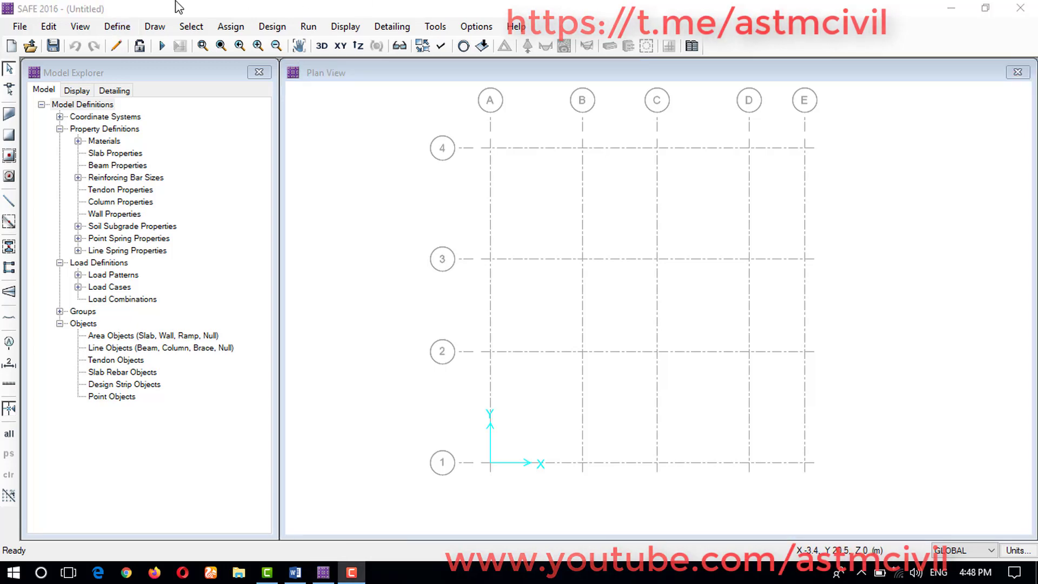
Step: Add a new material named "Concerete 200 Kg/cm2" and set its type to Concrete
left_click(117, 26)
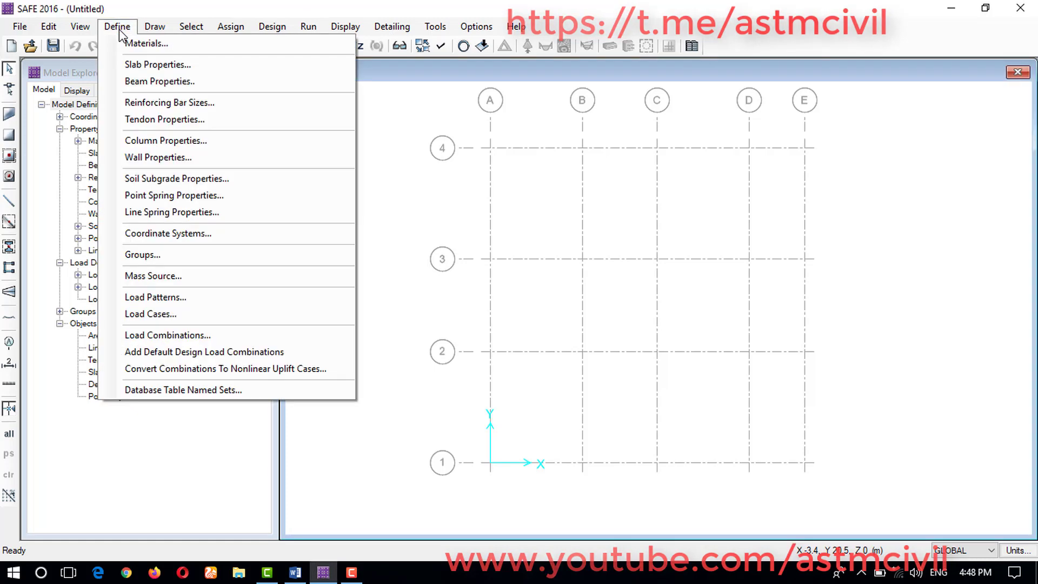
left_click(127, 44)
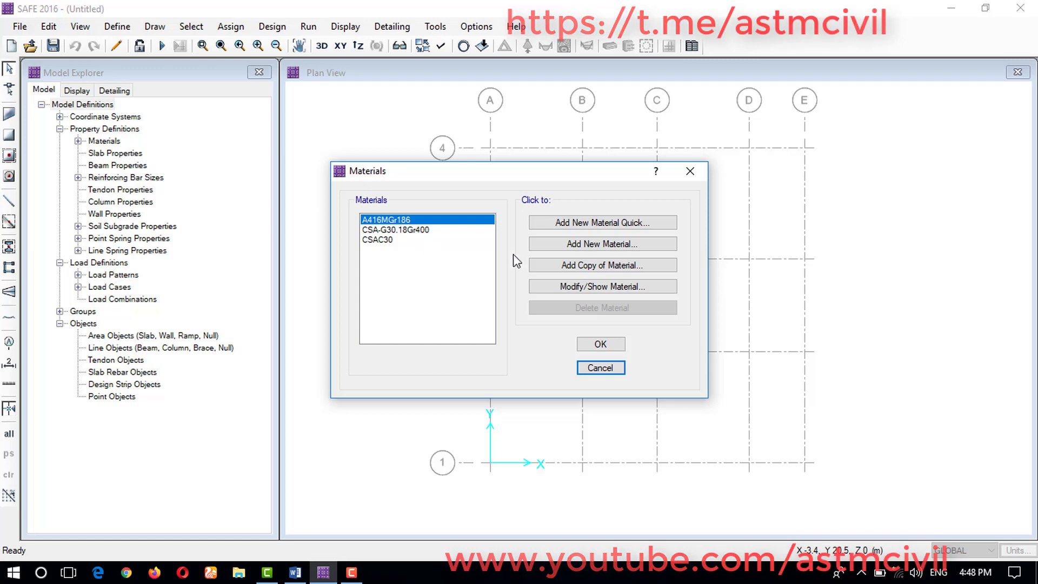
left_click(589, 246)
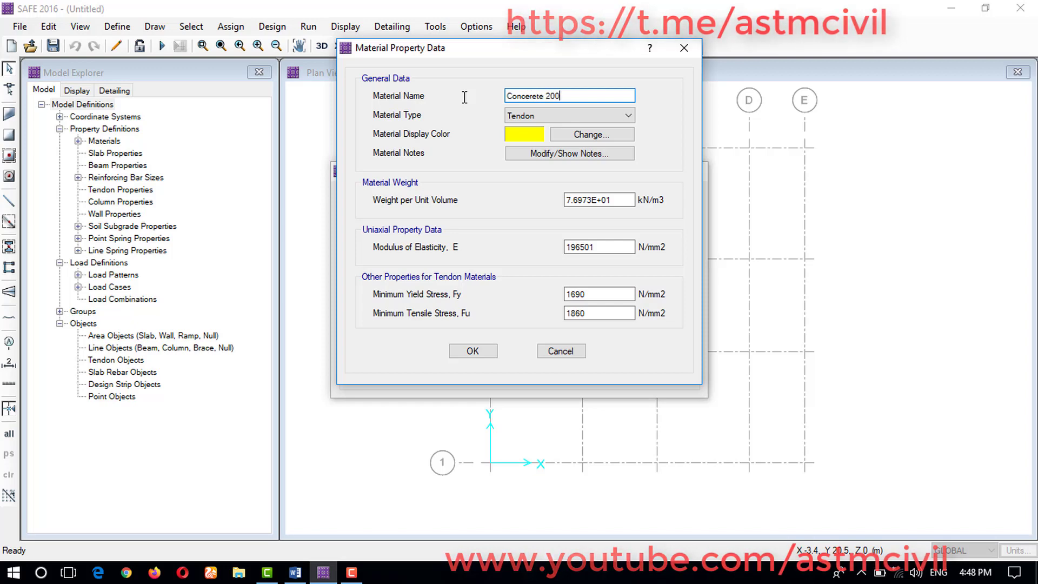
left_click(569, 115)
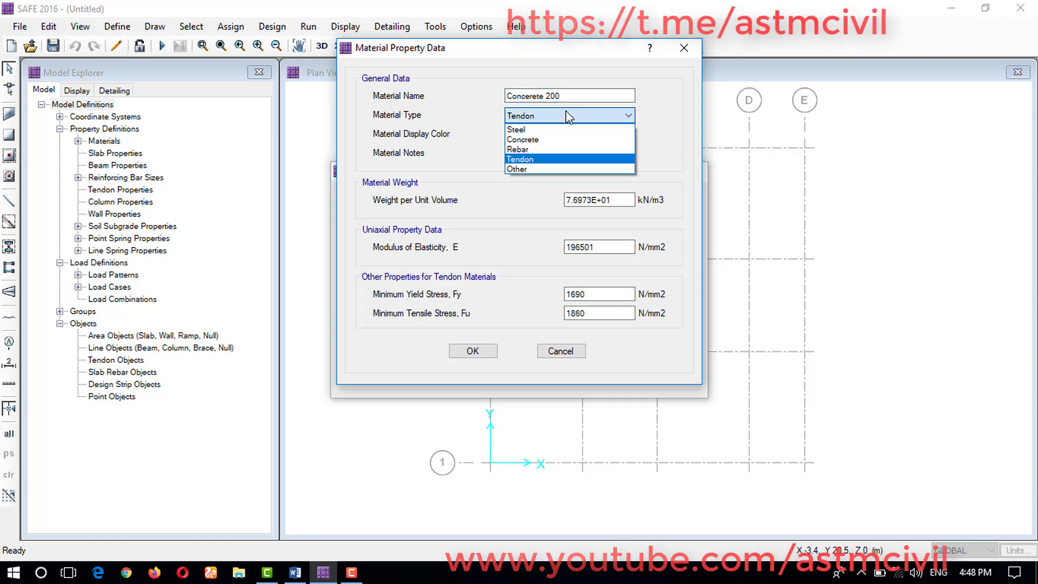
left_click(565, 140)
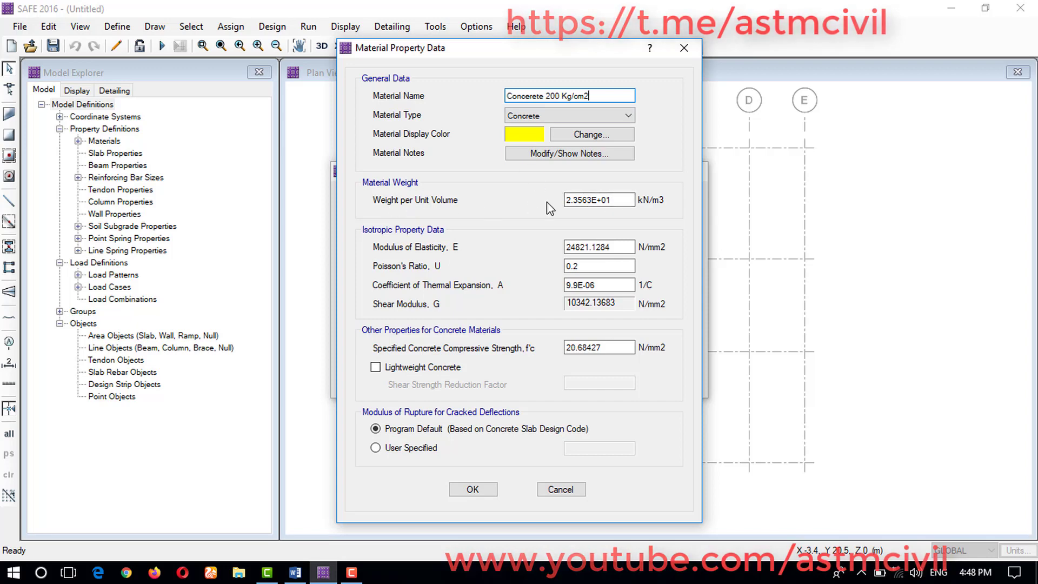
Step: Set the concrete's weight per unit volume to 2400 in Kgf, m, C units using the calculator
left_click(615, 200)
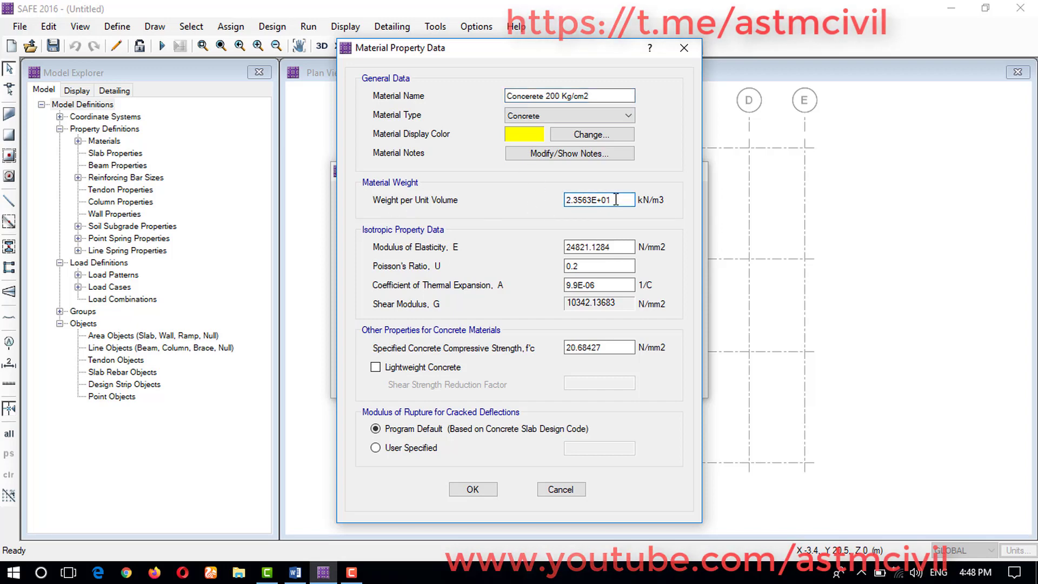
key("shift+Return")
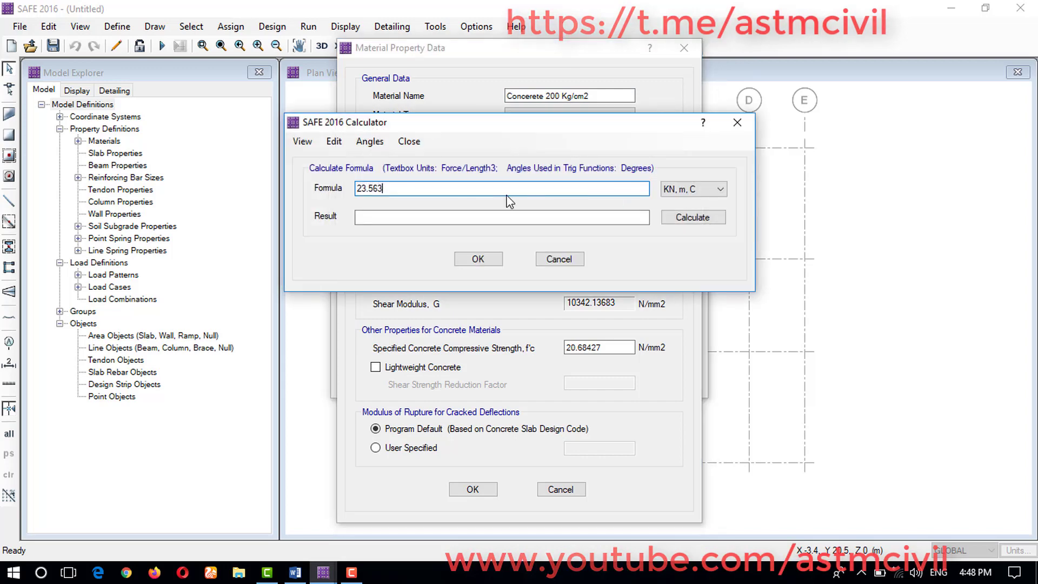
left_click(694, 189)
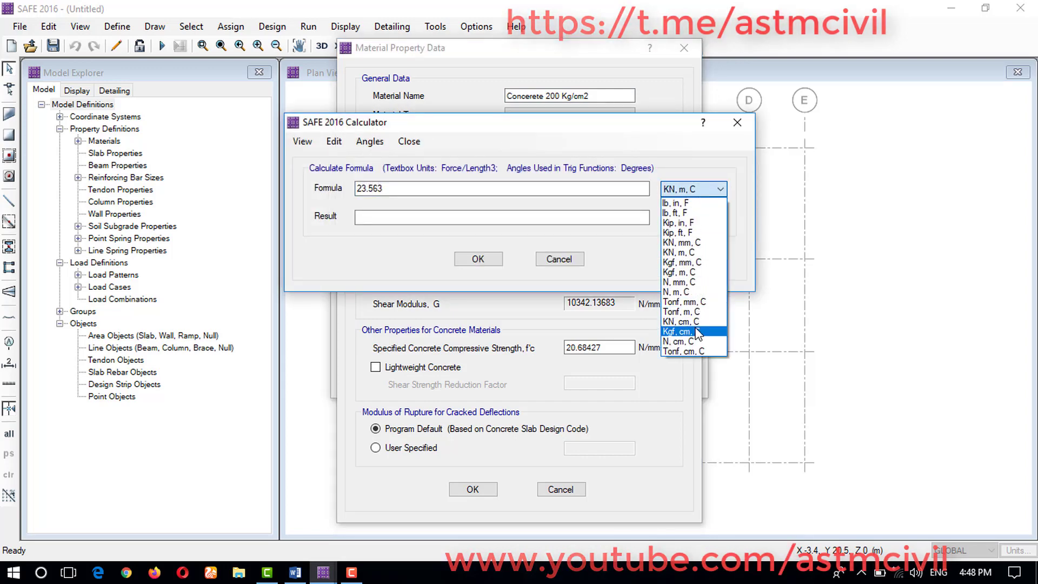
left_click(684, 272)
left_click_drag(430, 188, 274, 184)
type("2400")
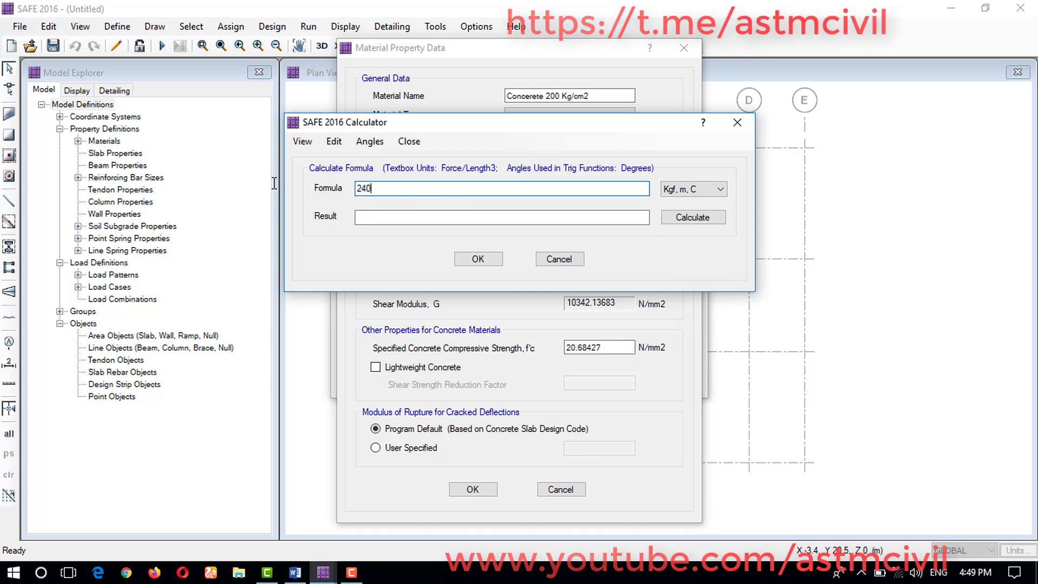
left_click(704, 217)
left_click(479, 260)
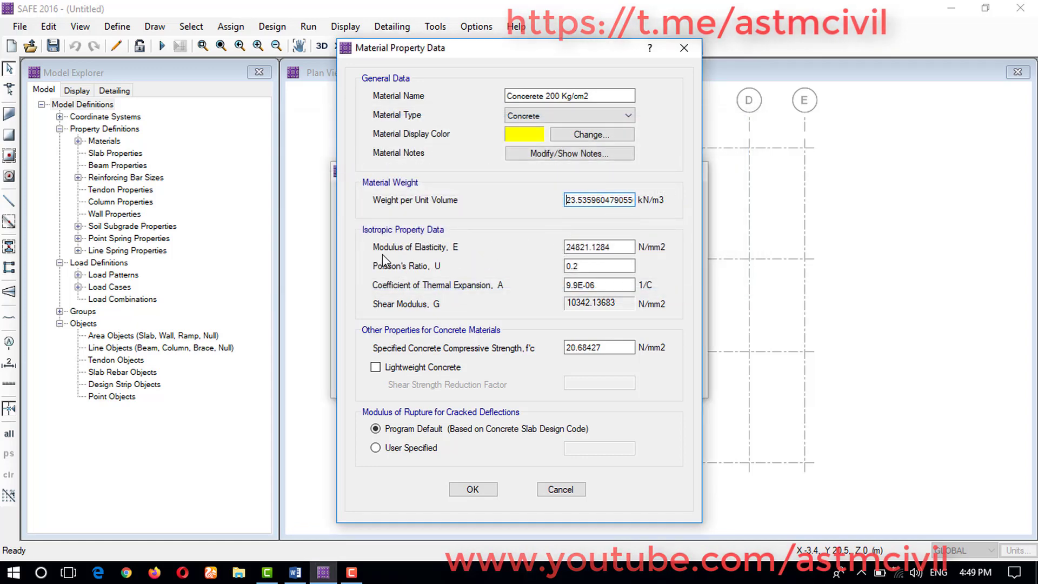
Step: Set the specified concrete compressive strength f'c to 200 in Kgf, cm, C units using the calculator
left_click(619, 247)
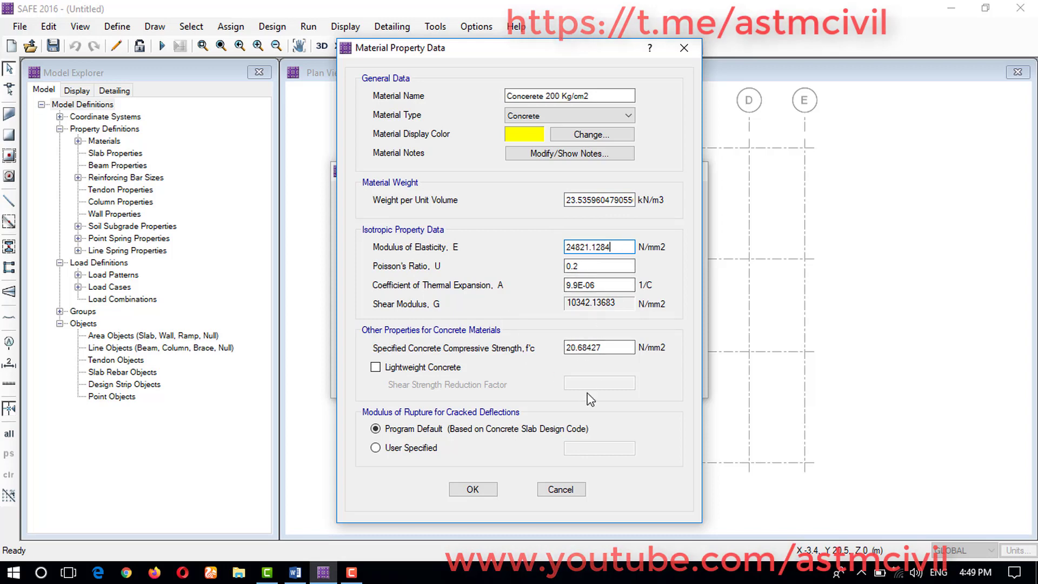
left_click(612, 349)
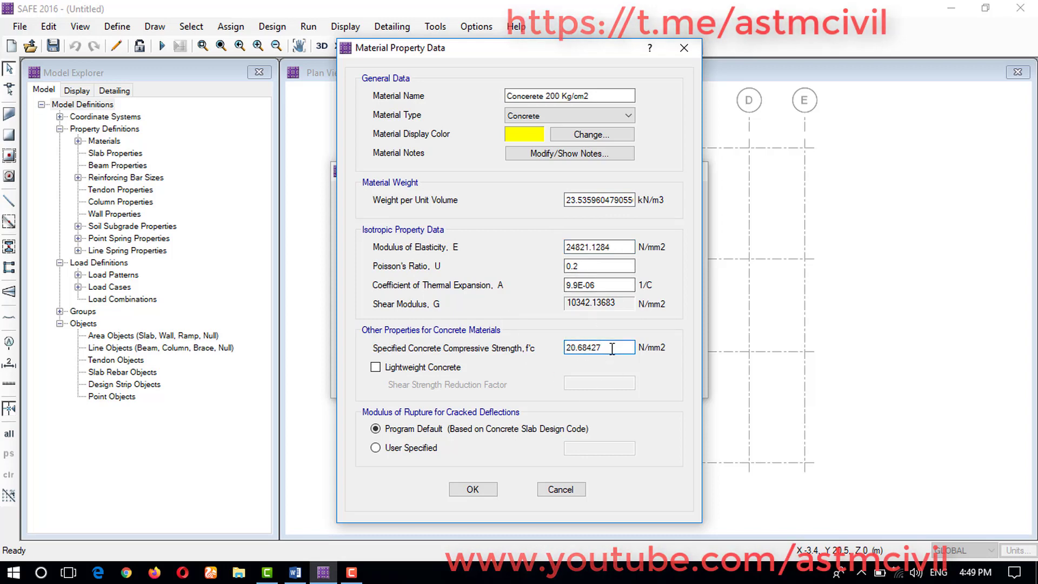
key("shift+Return")
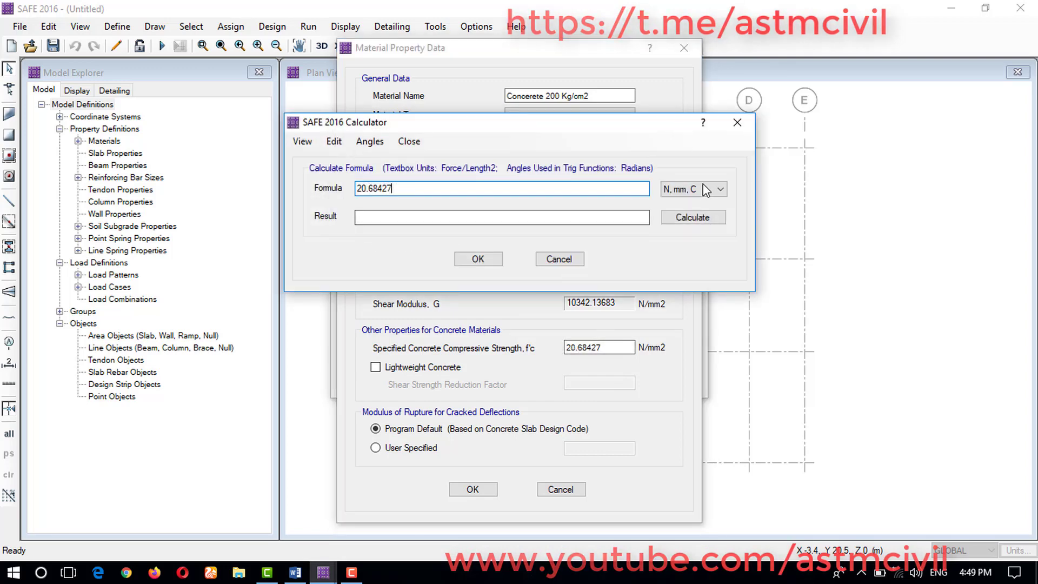
left_click(703, 190)
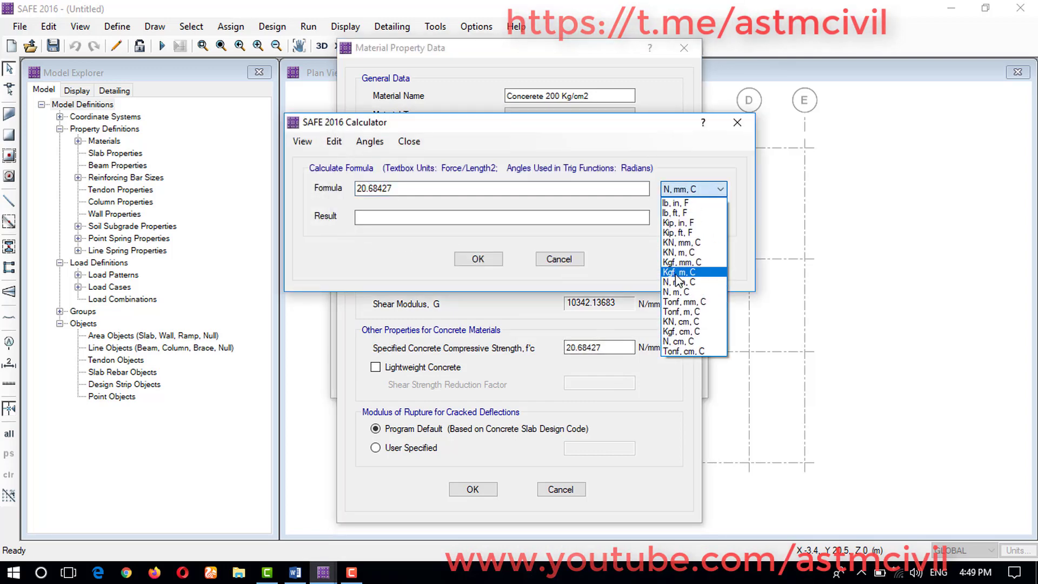
left_click(688, 332)
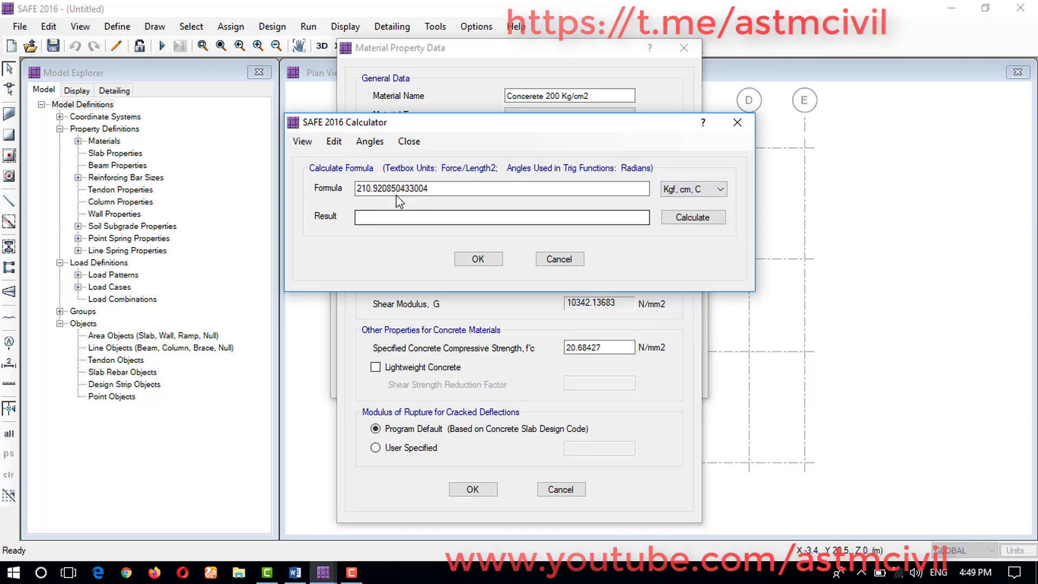
left_click_drag(432, 191, 271, 205)
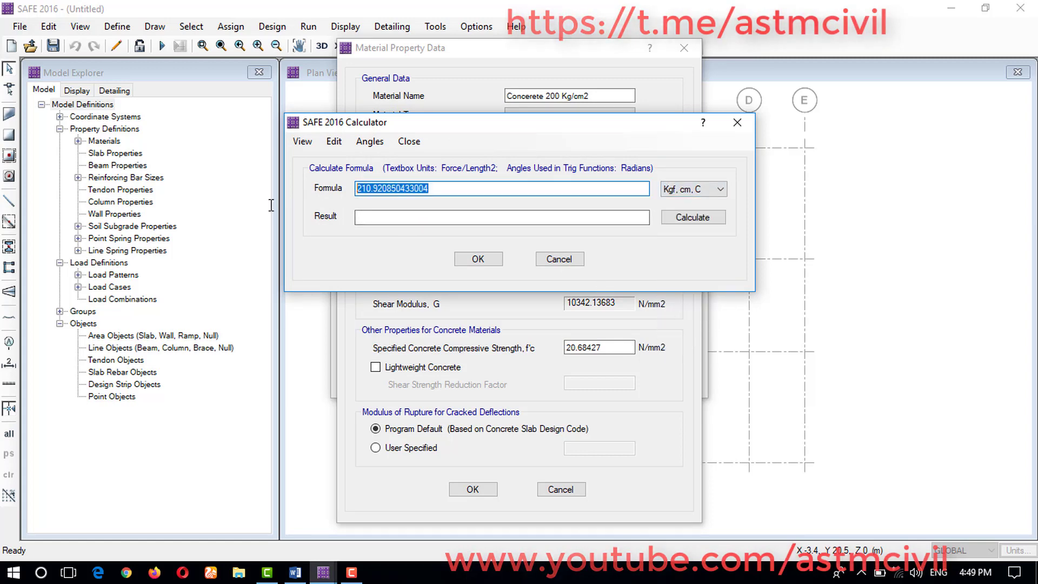
type("200")
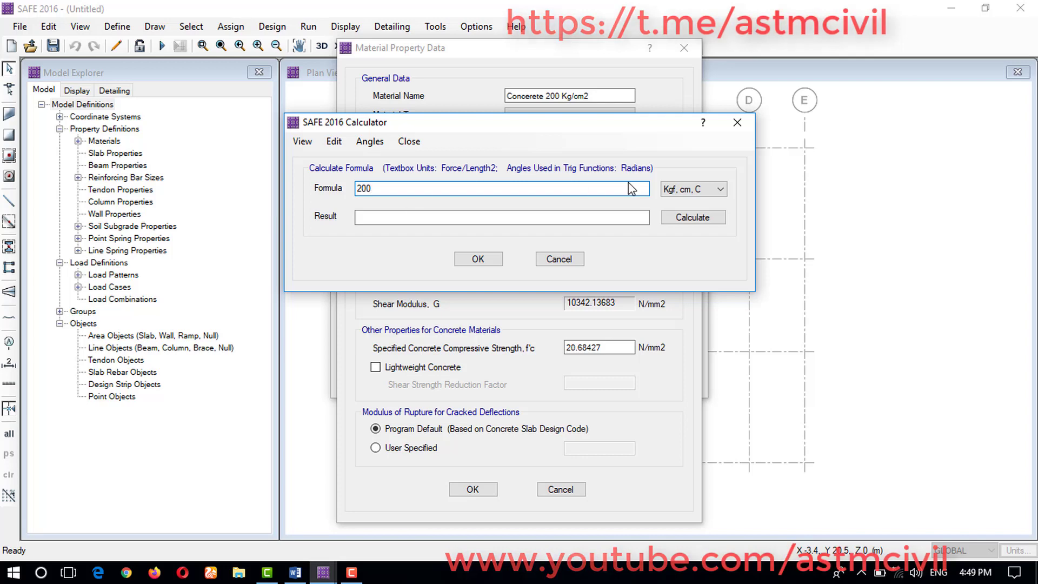
left_click(693, 217)
left_click(478, 258)
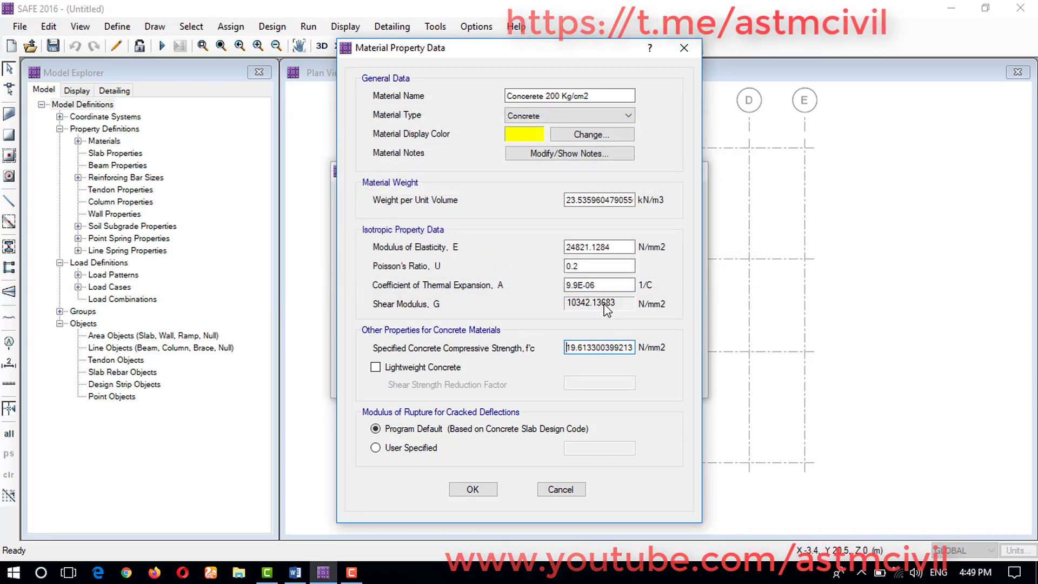
Step: Switch to Excel 2016 and create a blank workbook for calculating the modulus of elasticity
left_click(609, 247)
left_click(21, 573)
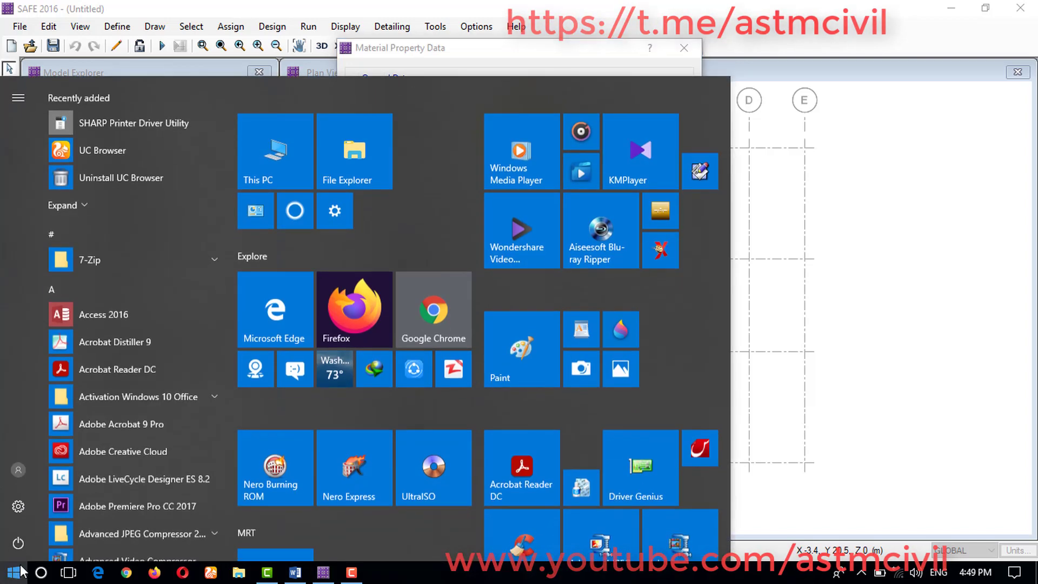
scroll(99, 427, "down", 20)
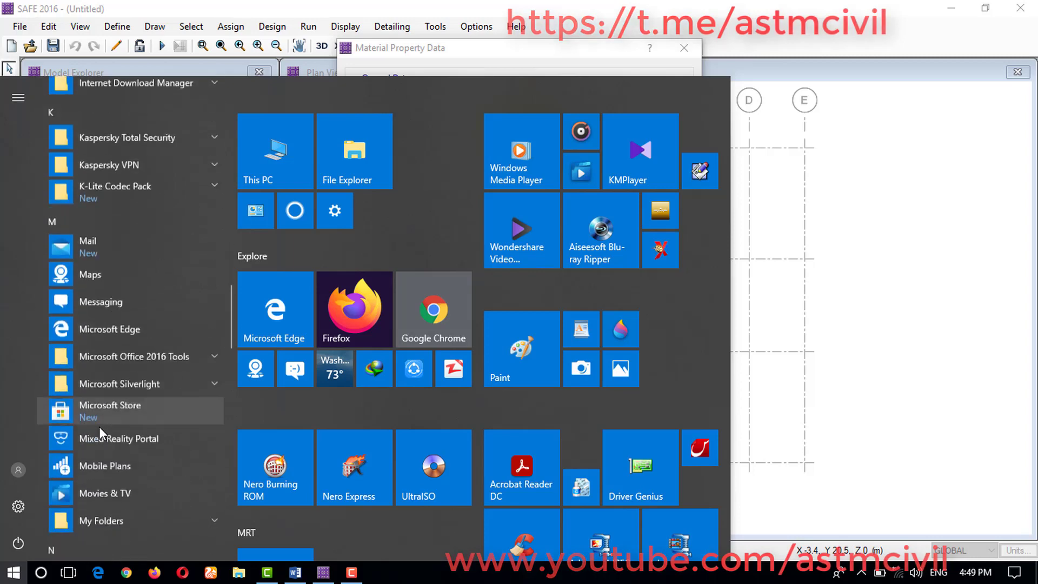
scroll(99, 426, "down", 10)
scroll(99, 427, "up", 4)
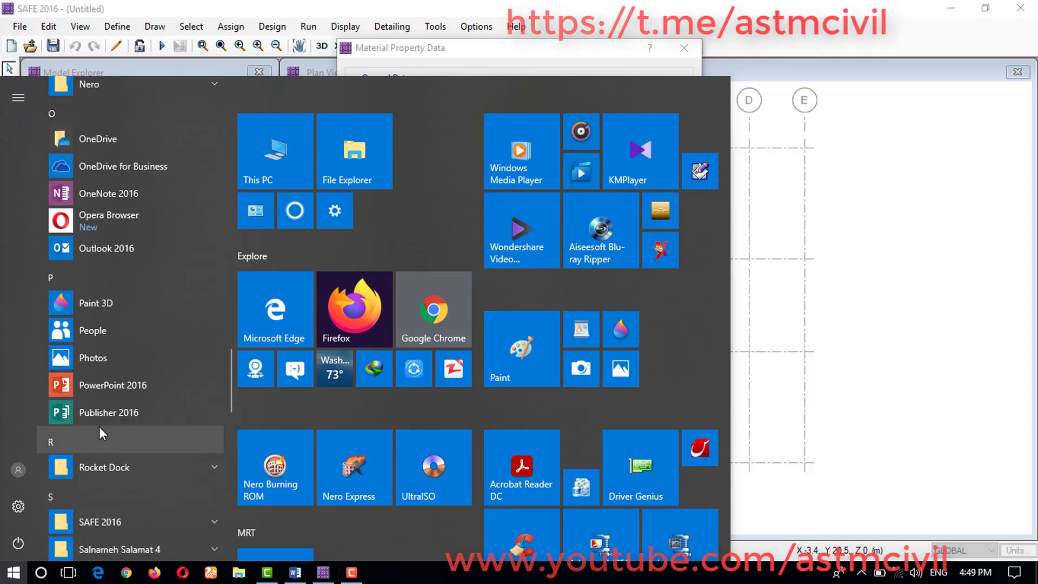
scroll(102, 423, "up", 15)
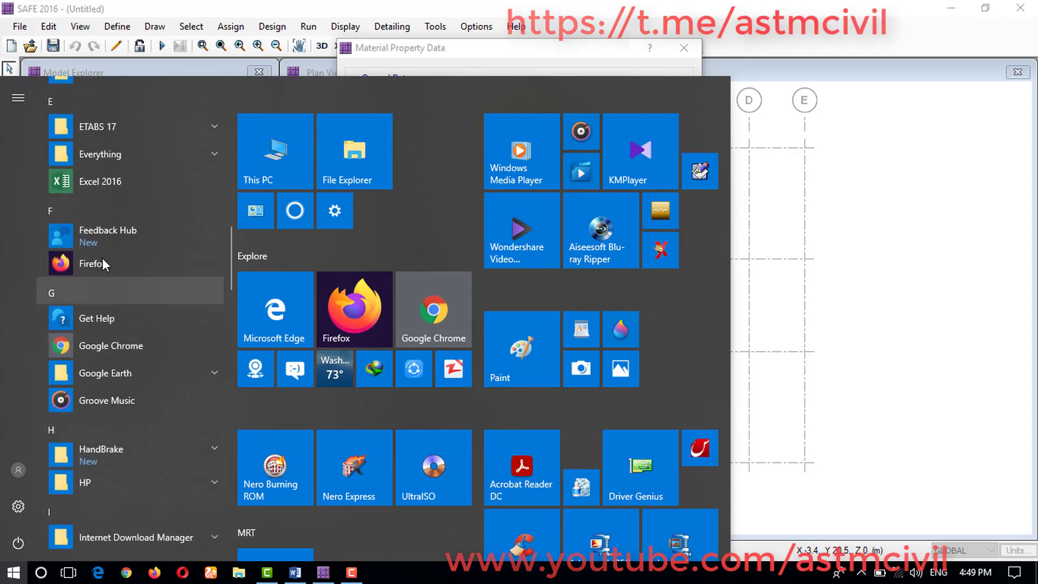
left_click(103, 184)
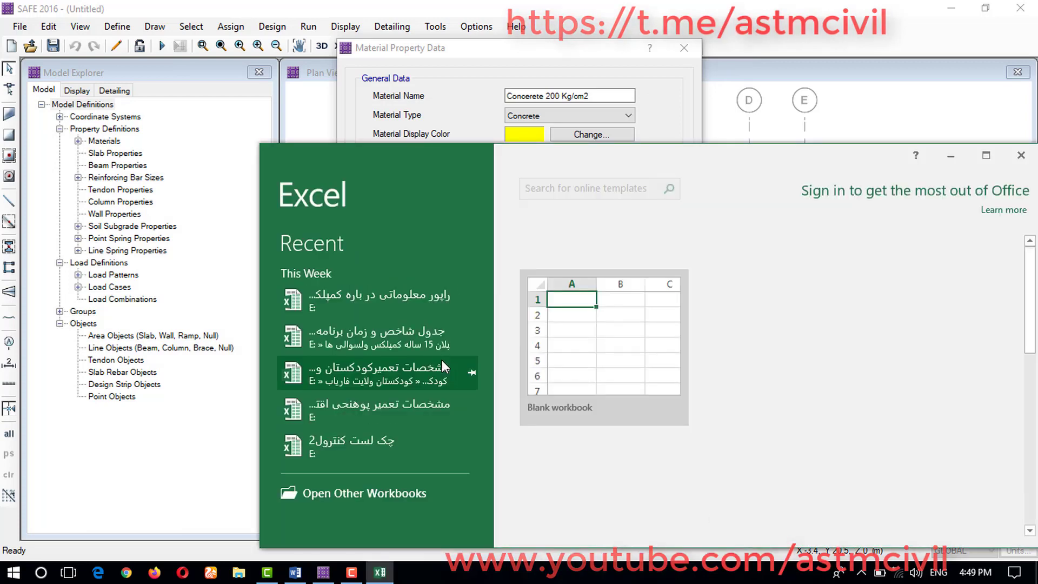
left_click(609, 348)
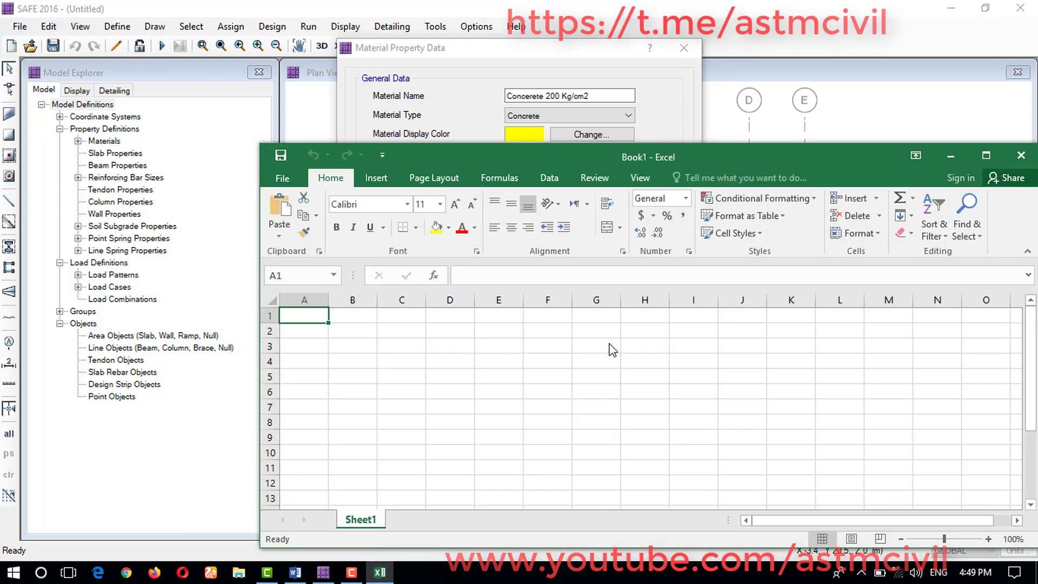
left_click(562, 355)
left_click_drag(722, 148, 498, 400)
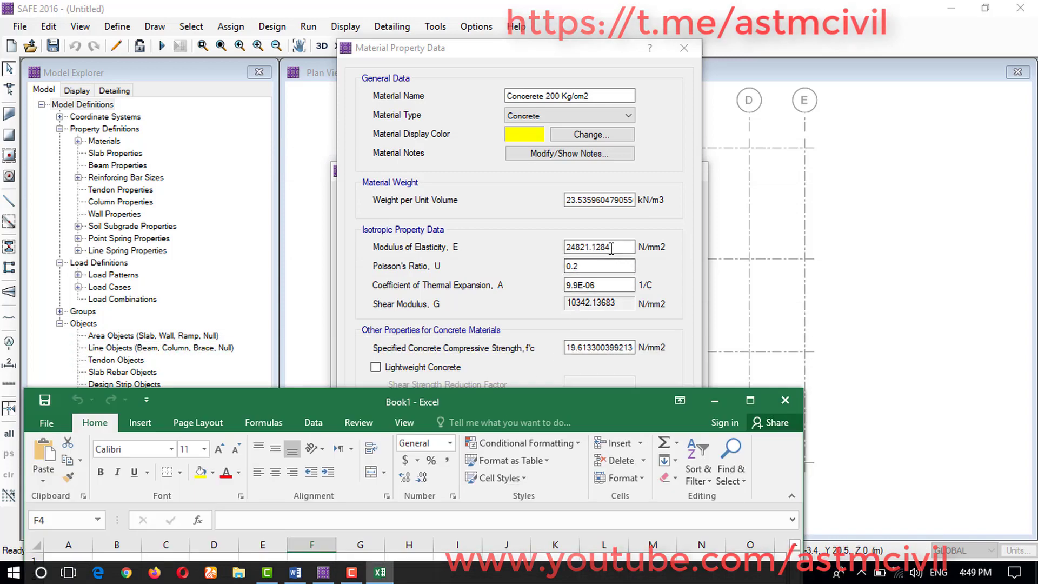
left_click_drag(540, 390, 724, 66)
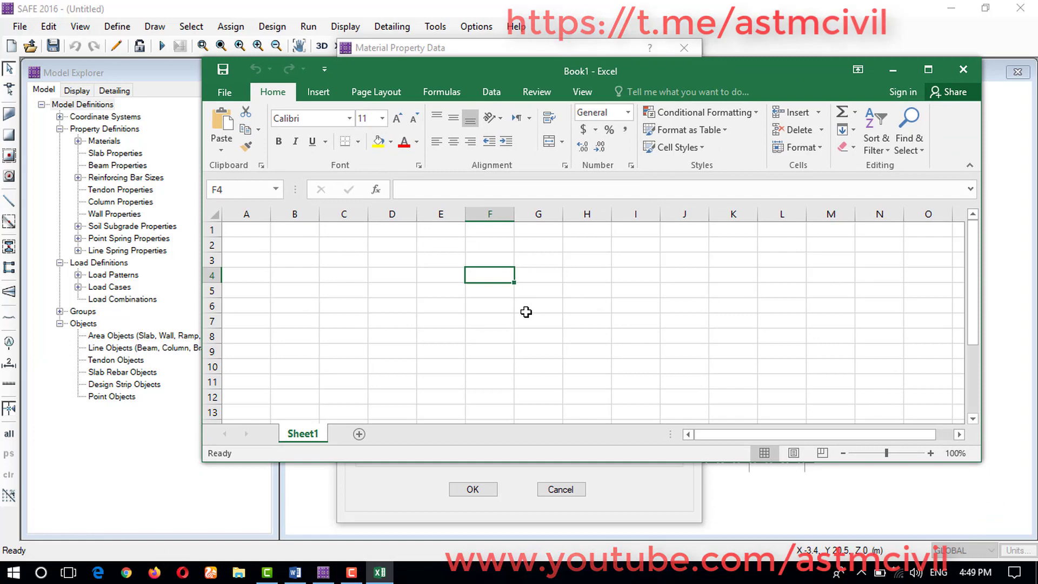
Step: Begin the modulus of elasticity formula in cell F4 with =57000*(
type("57")
key("BackSpace")
key("BackSpace")
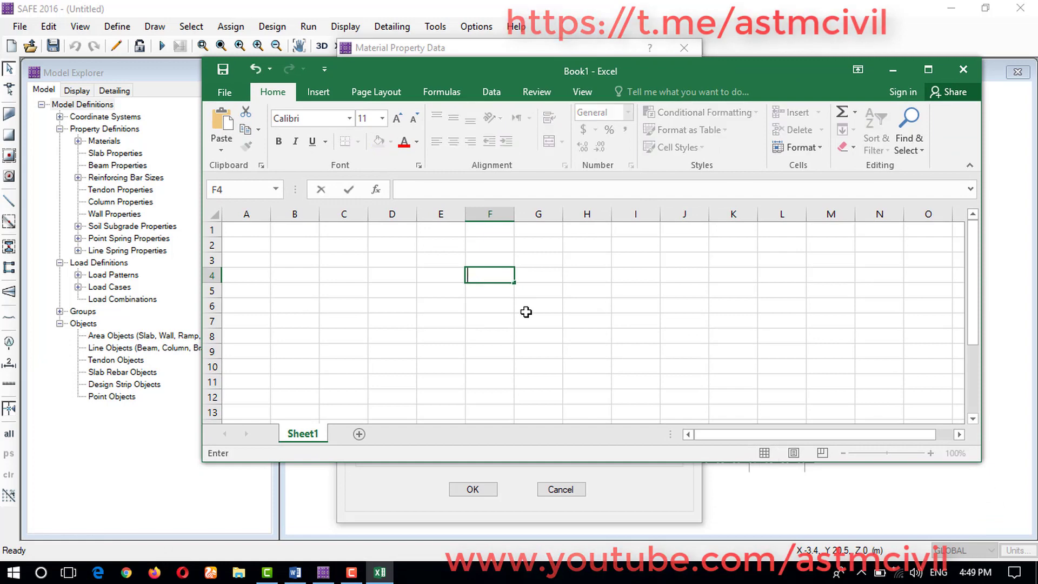
type("=")
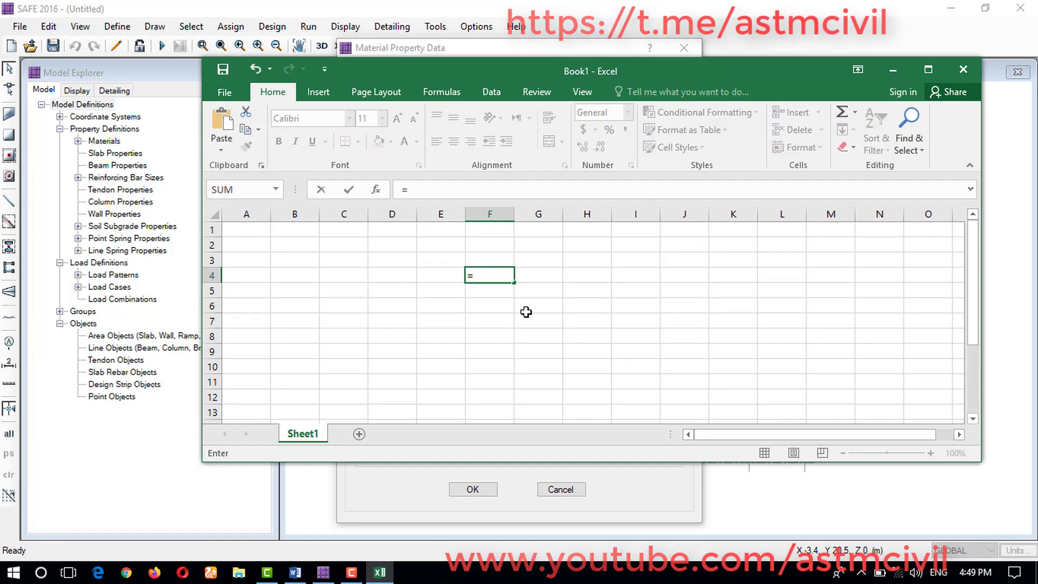
type("57000")
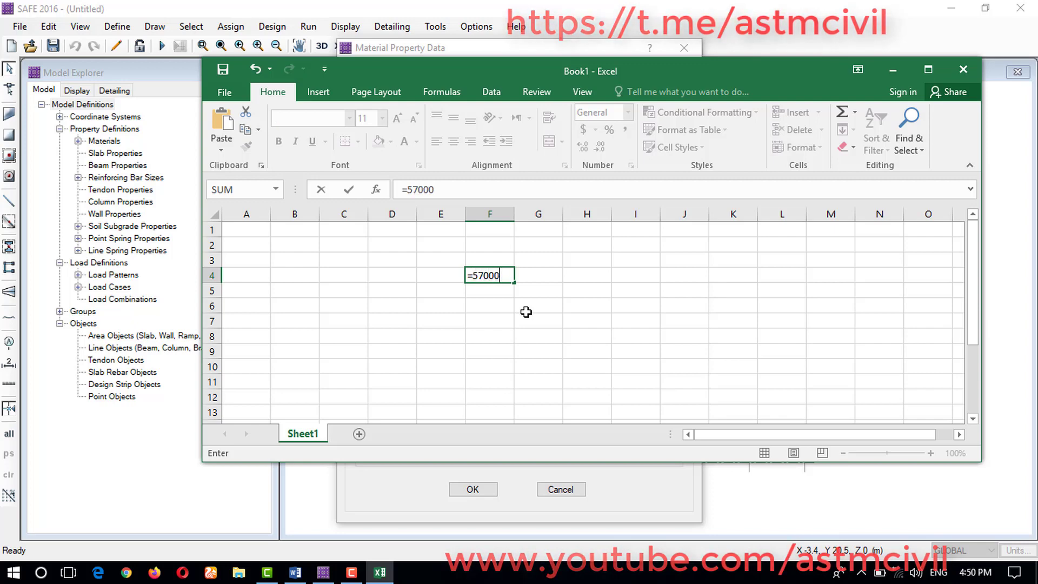
type("*(")
Step: Switch back to SAFE, convert the compressive strength to lb, in, F in the calculator, copy the converted value, and cancel the calculator
left_click(893, 69)
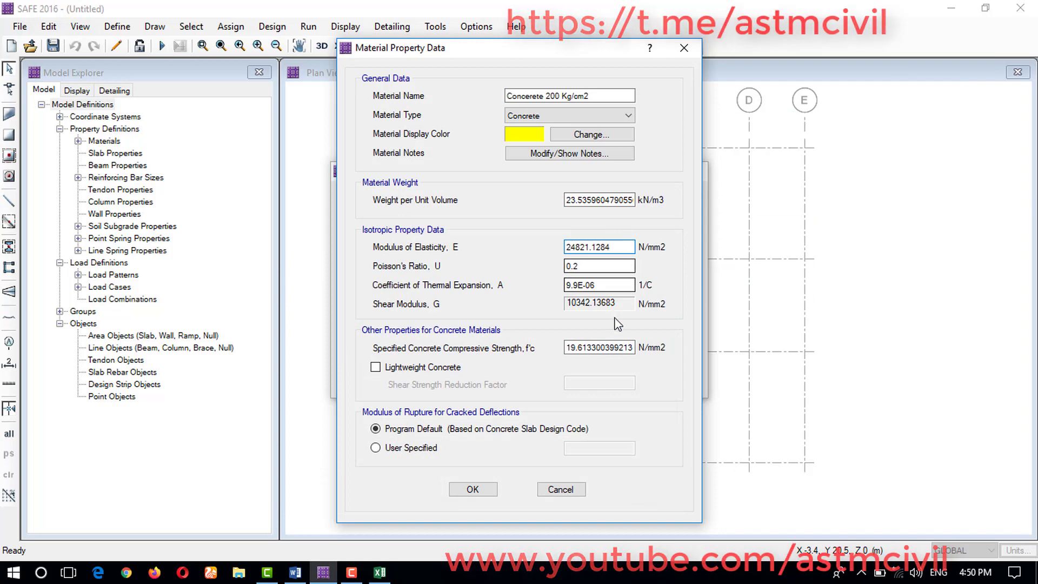
left_click(606, 351)
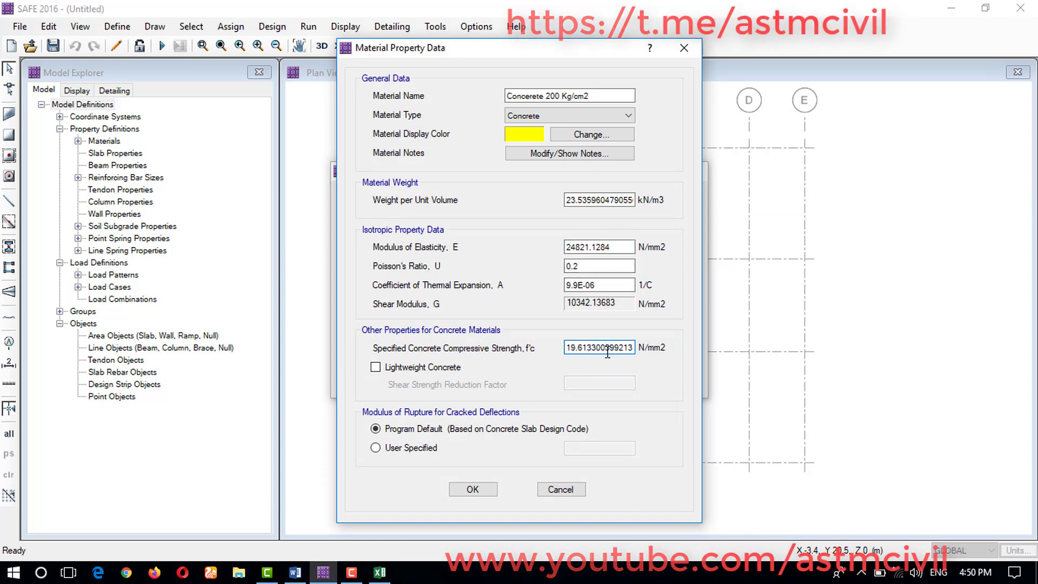
double_click(606, 349, "shift")
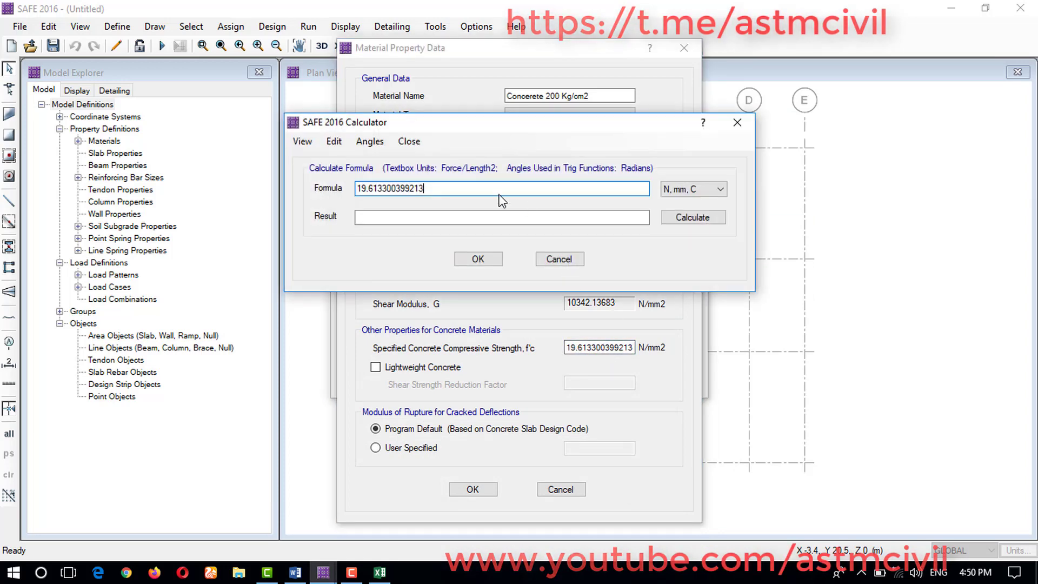
left_click(703, 190)
left_click(676, 201)
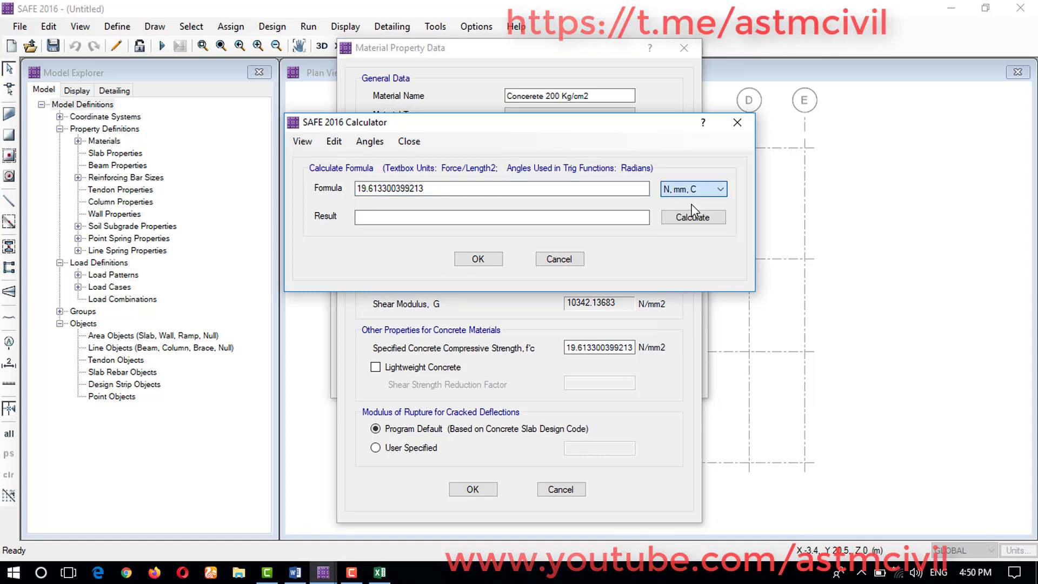
left_click_drag(431, 188, 327, 190)
key("ctrl+c")
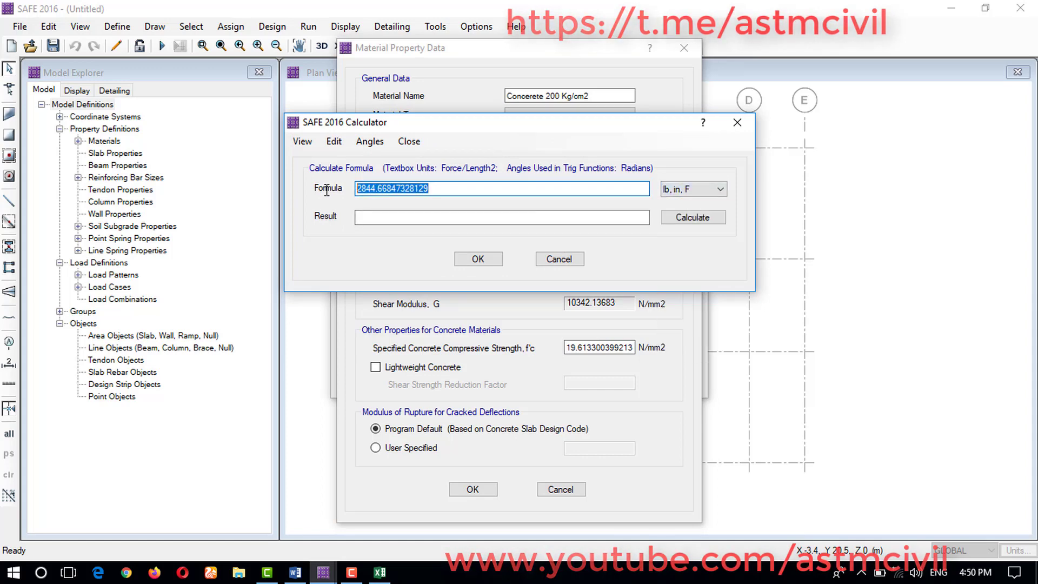
left_click(580, 256)
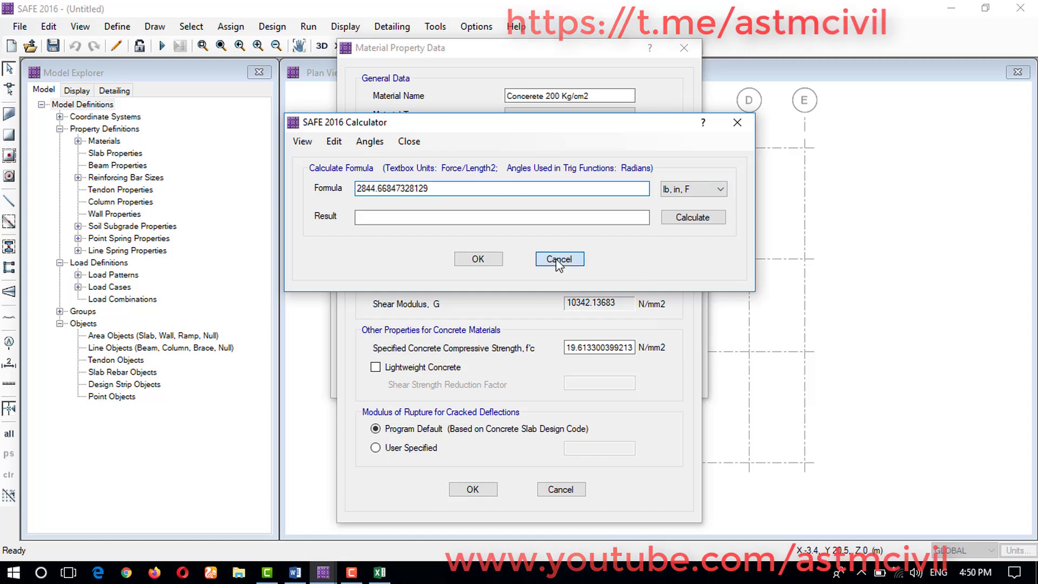
Step: Return to Excel, complete the F4 formula as =57000*(2844.66847328129)^0.5 using the copied strength, and copy the resulting cell
left_click(380, 572)
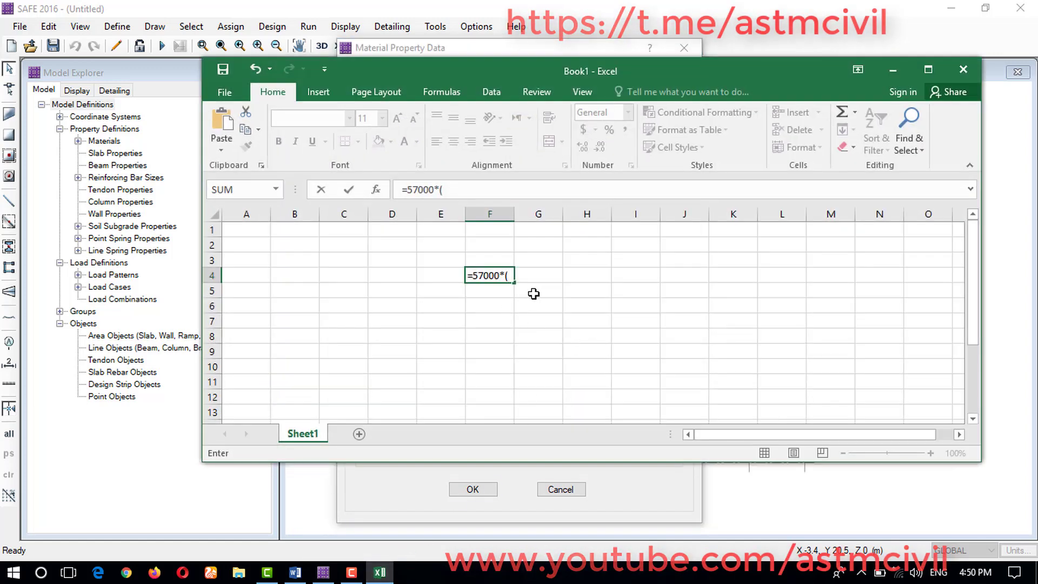
key("ctrl+v")
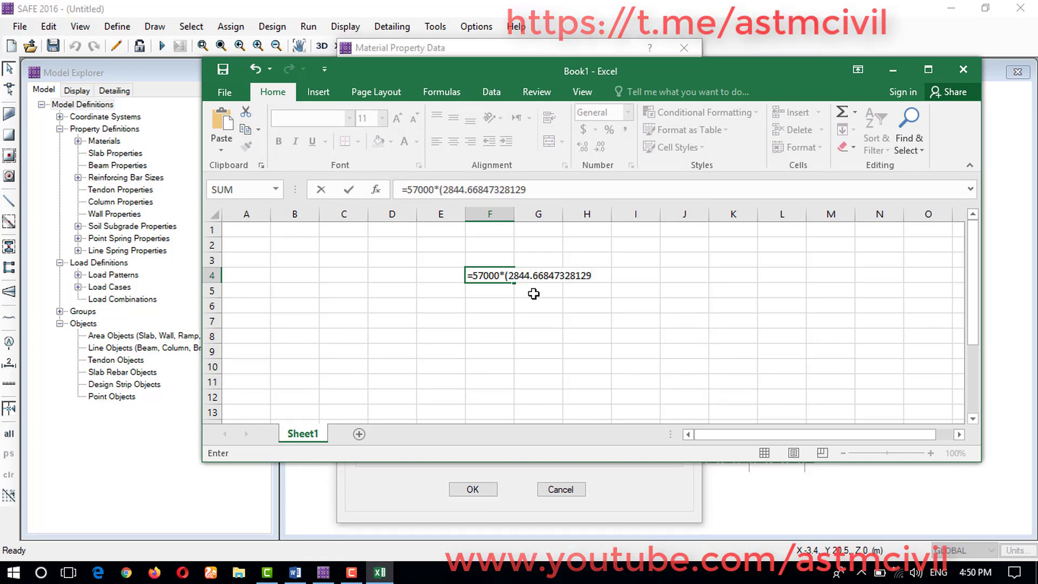
type(")^0.5")
key("Return")
left_click(504, 274)
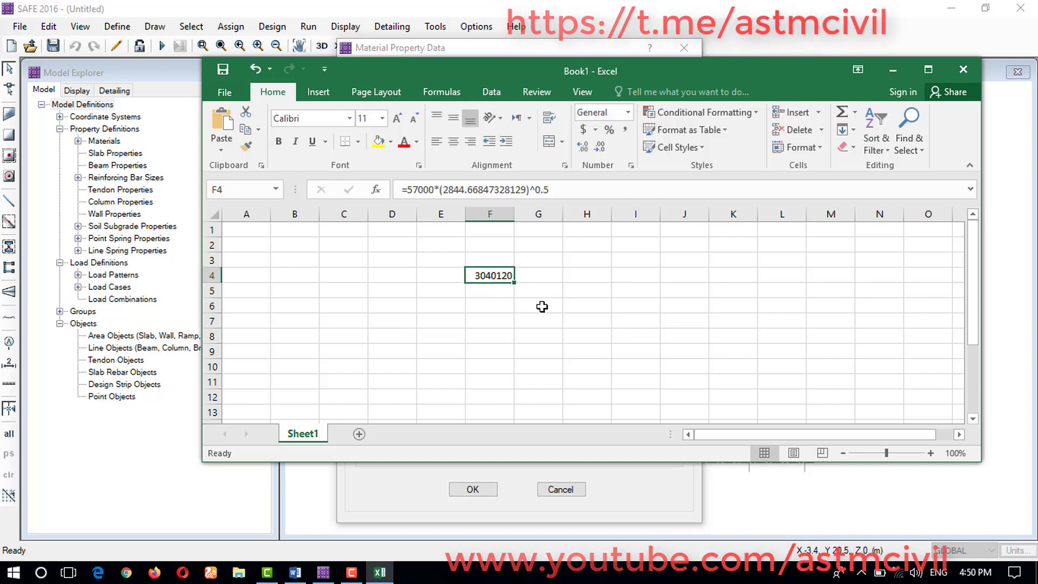
key("ctrl+c")
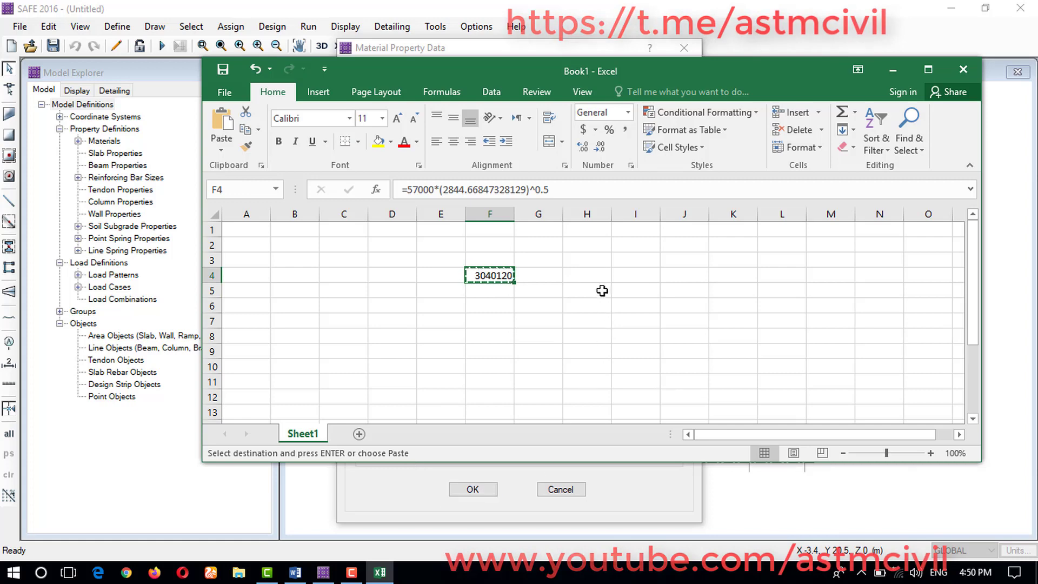
Step: Switch to SAFE and set the concrete's modulus of elasticity to the copied 3040119.713 in lb, in, F units using the calculator
left_click(891, 73)
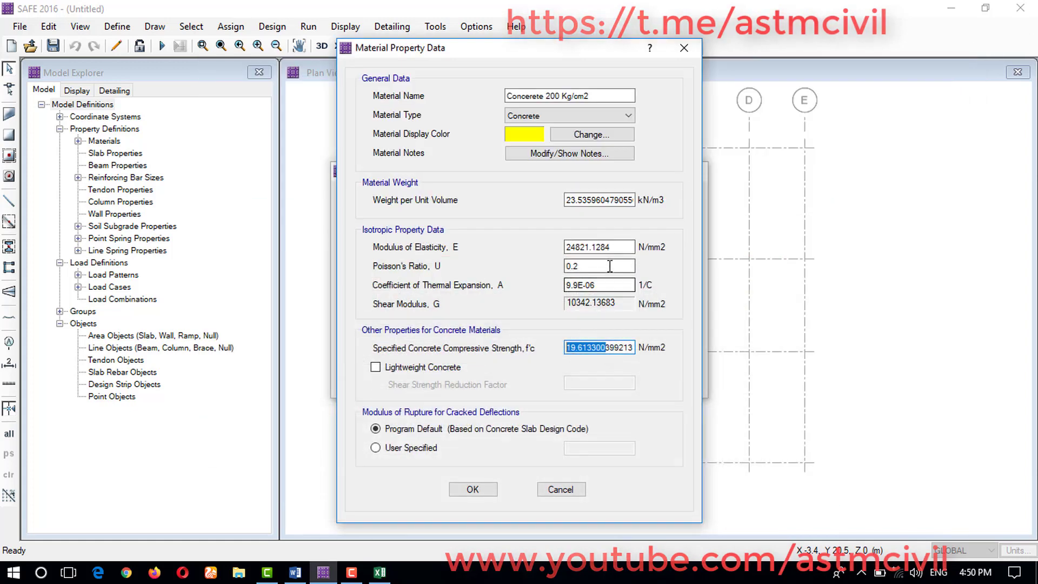
left_click(614, 246)
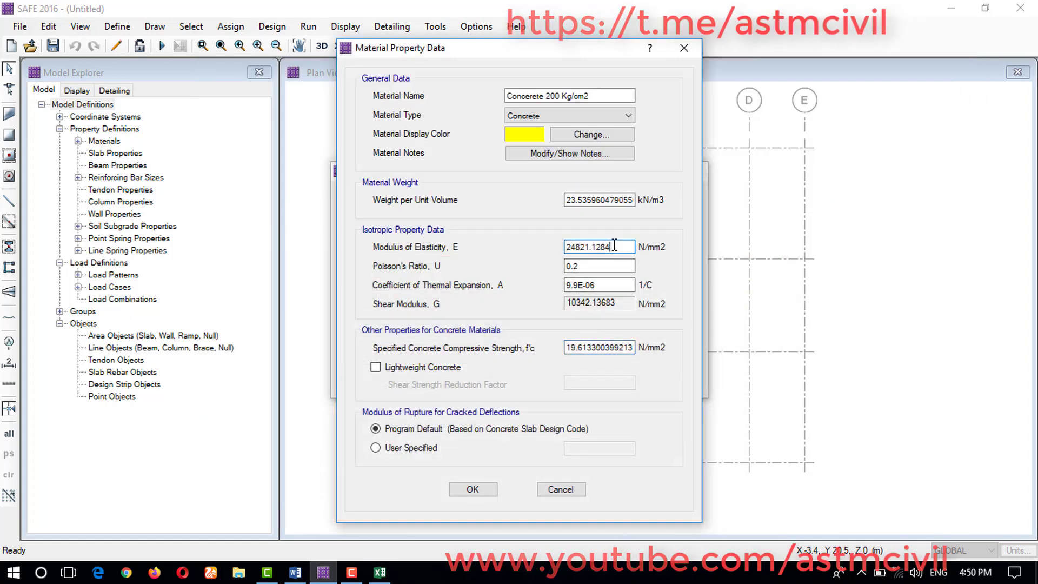
double_click(614, 246)
key("shift+Return")
left_click(693, 189)
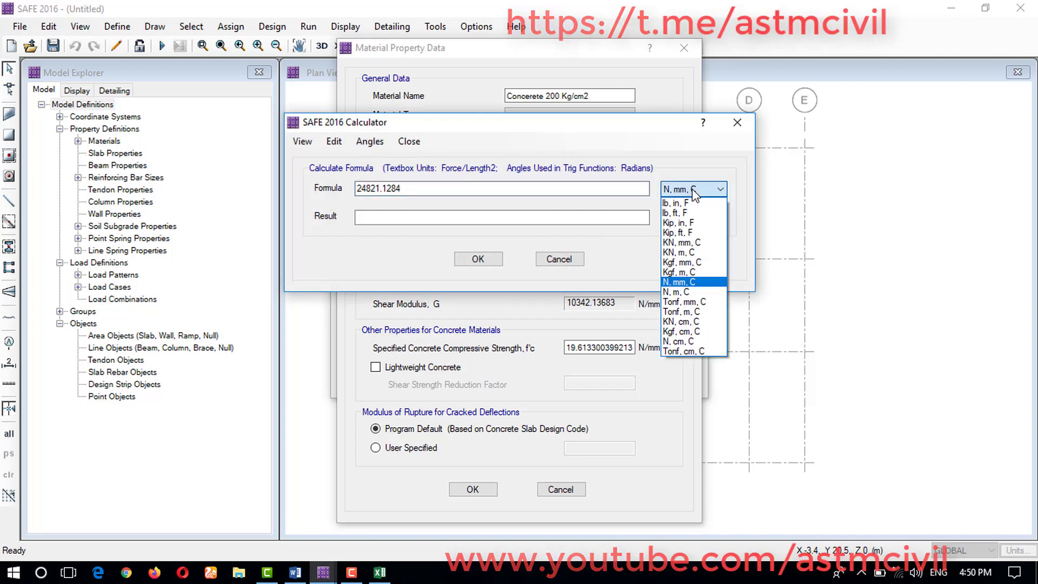
left_click(679, 203)
left_click_drag(522, 188, 254, 180)
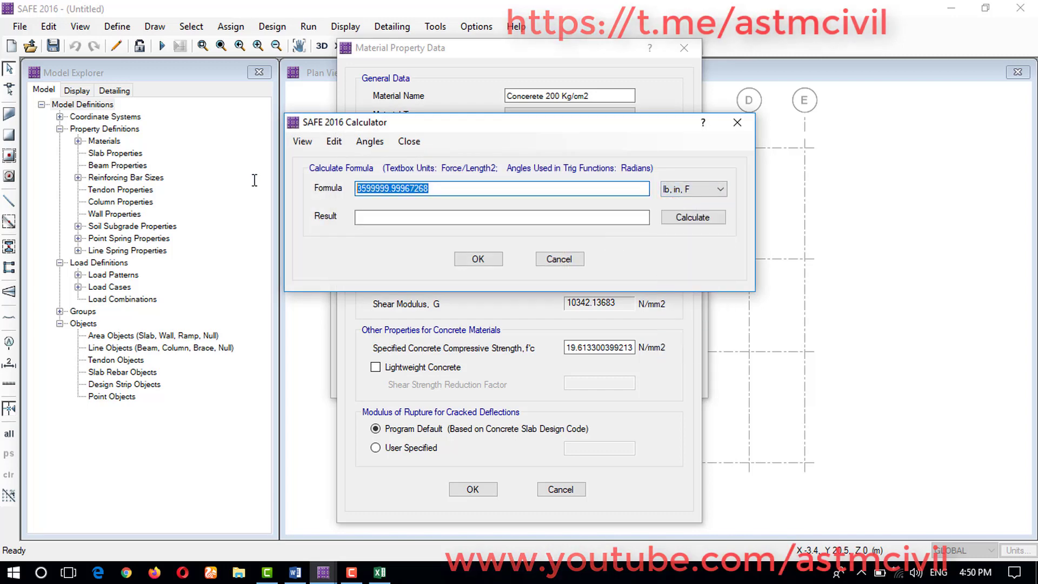
key("ctrl+v")
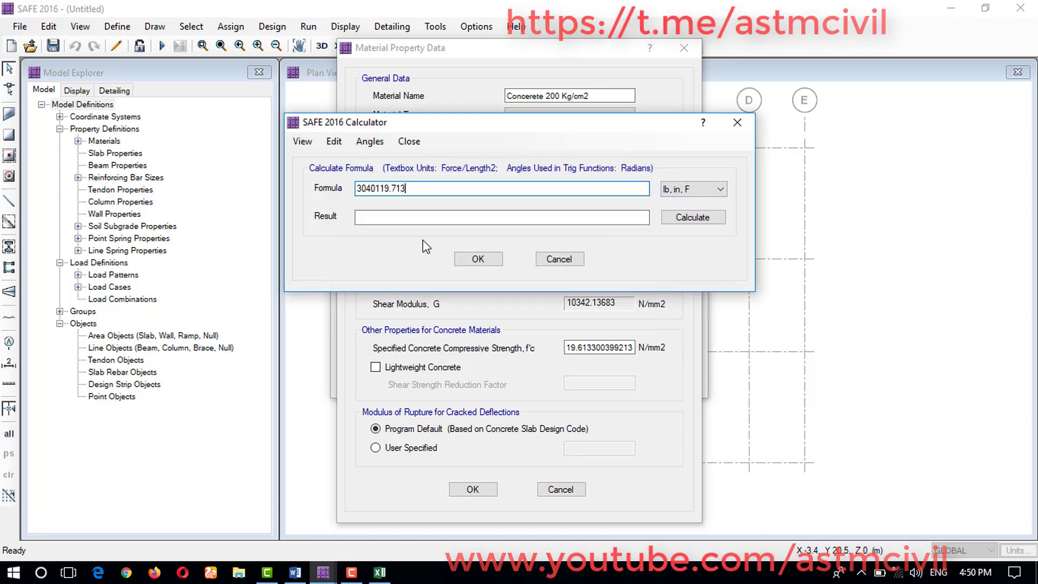
left_click(699, 219)
left_click(472, 260)
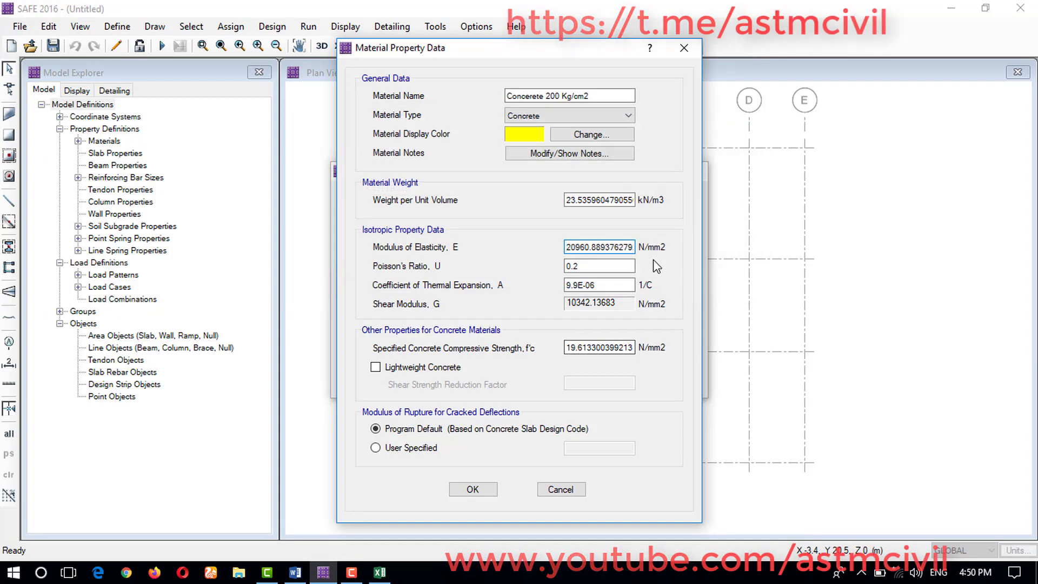
Step: Accept the 200 Kg/cm2 concrete material data and delete the CSAC30 material from the materials list
left_click(597, 280)
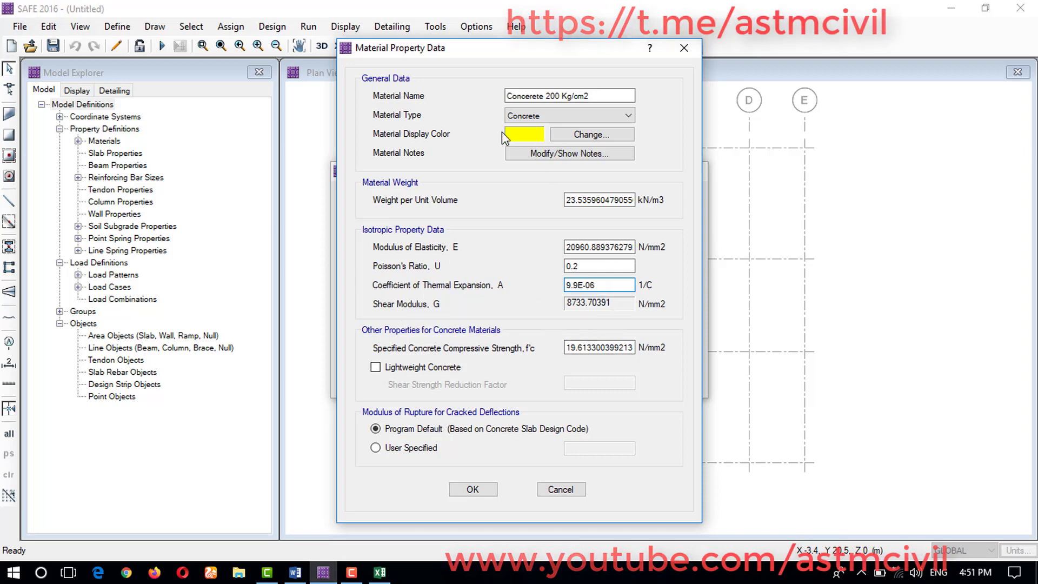
left_click(470, 489)
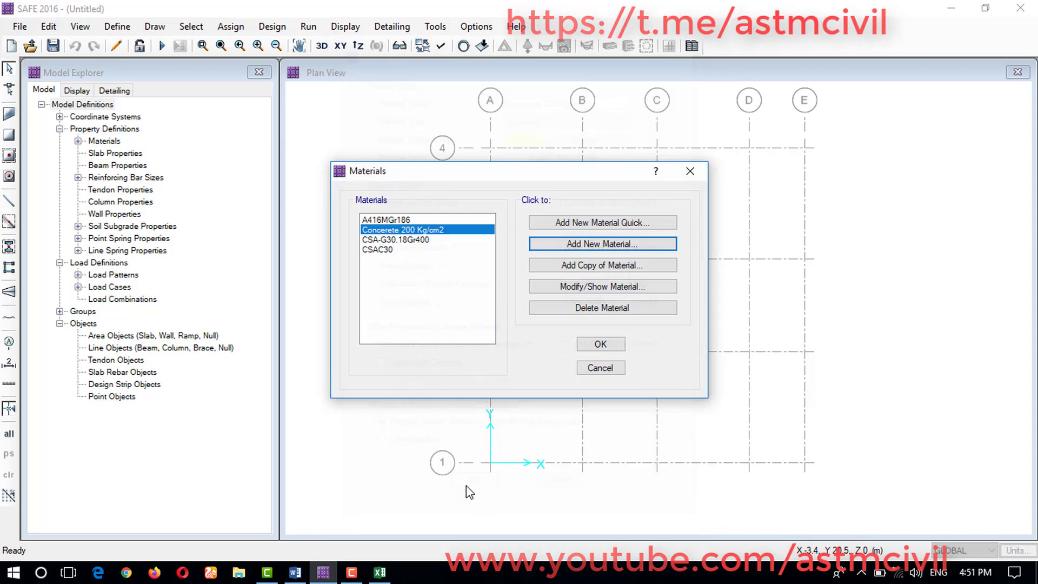
left_click(377, 250)
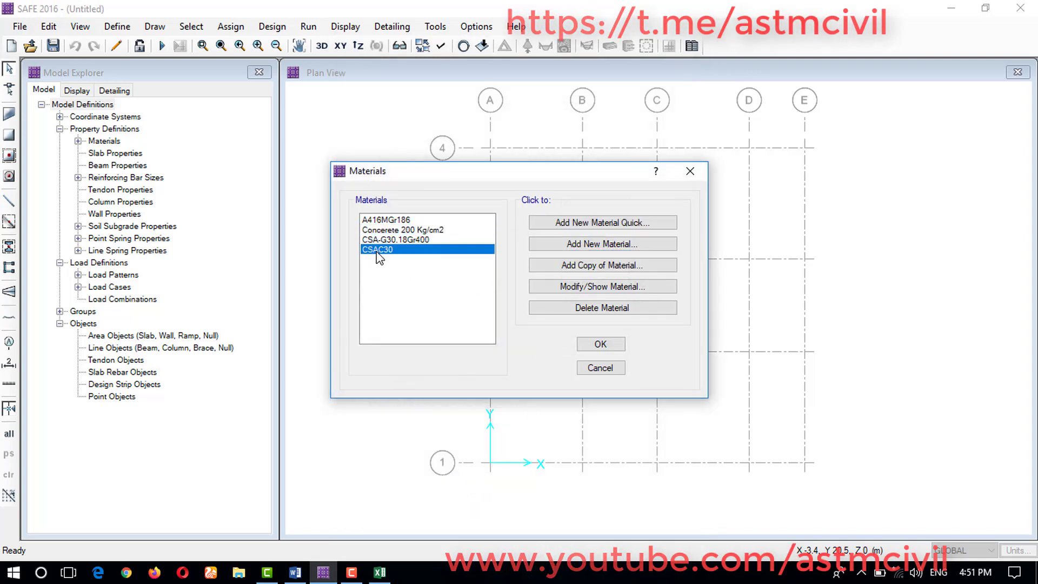
left_click(602, 308)
left_click(529, 339)
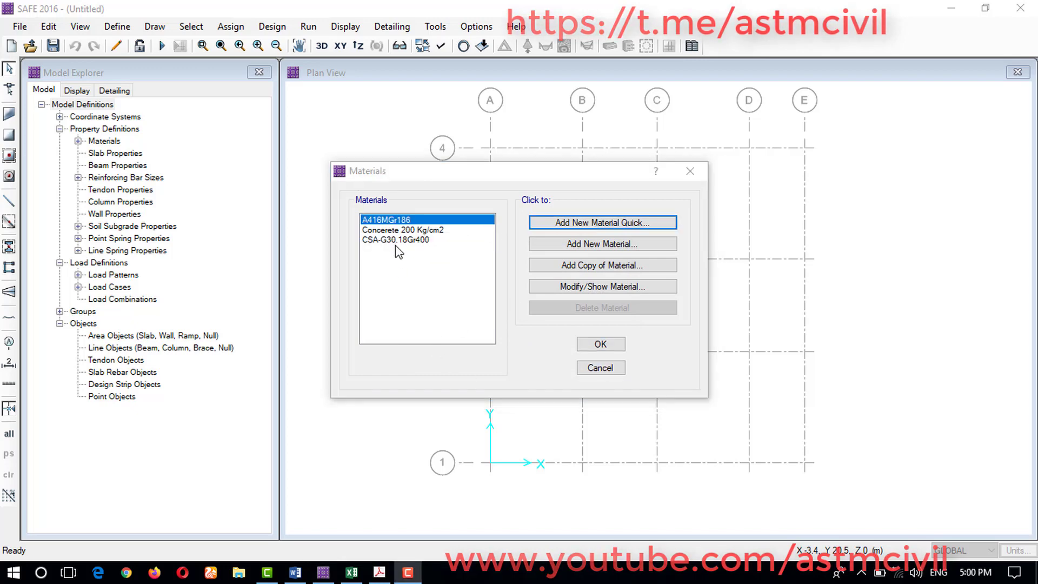
Step: Add a quick material of type Rebar with the ASTM A615 Grade 60 specification and accept the materials list
left_click(609, 225)
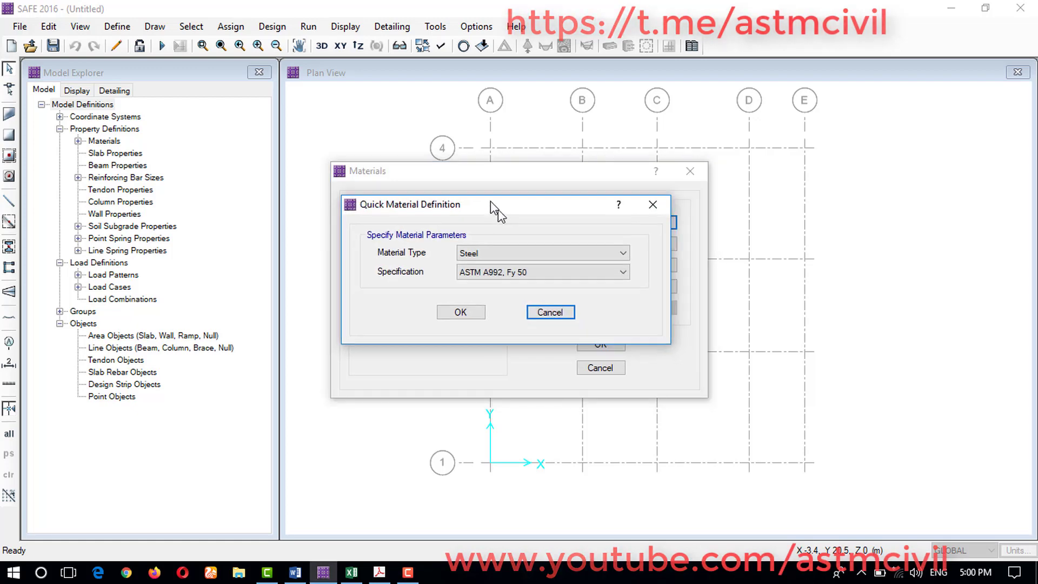
left_click(494, 241)
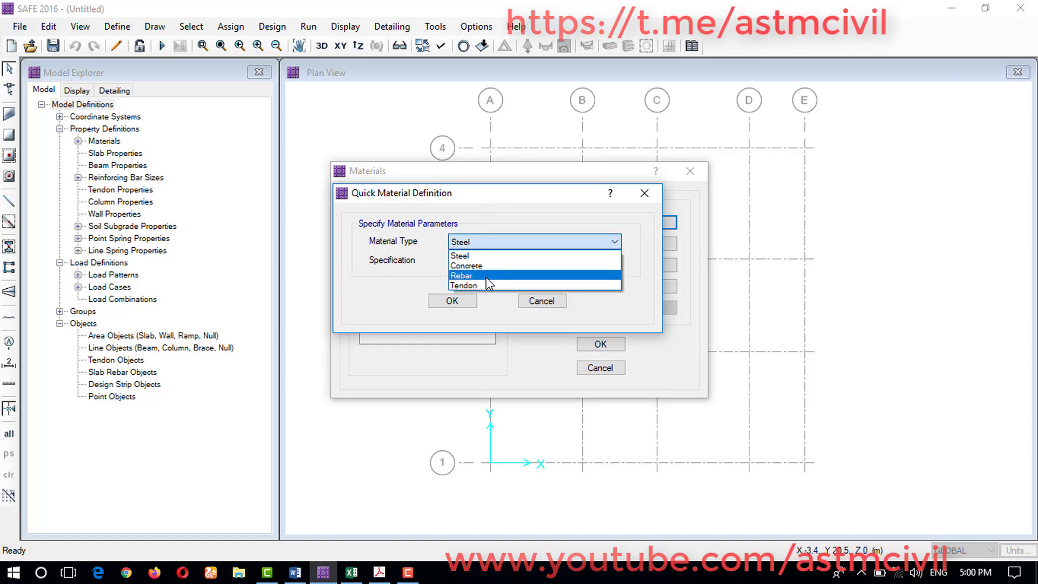
left_click(486, 276)
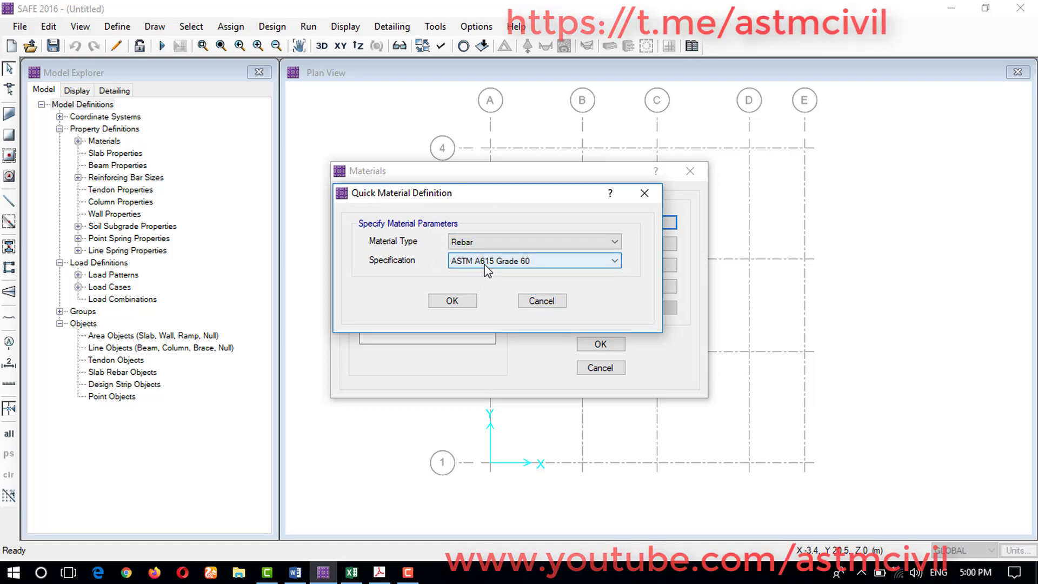
left_click(525, 265)
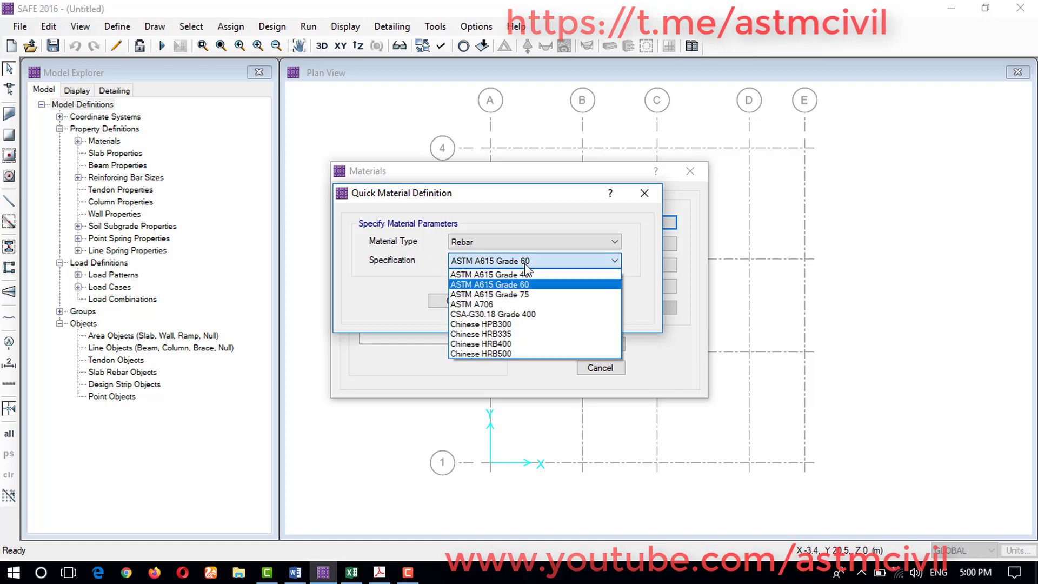
left_click(525, 264)
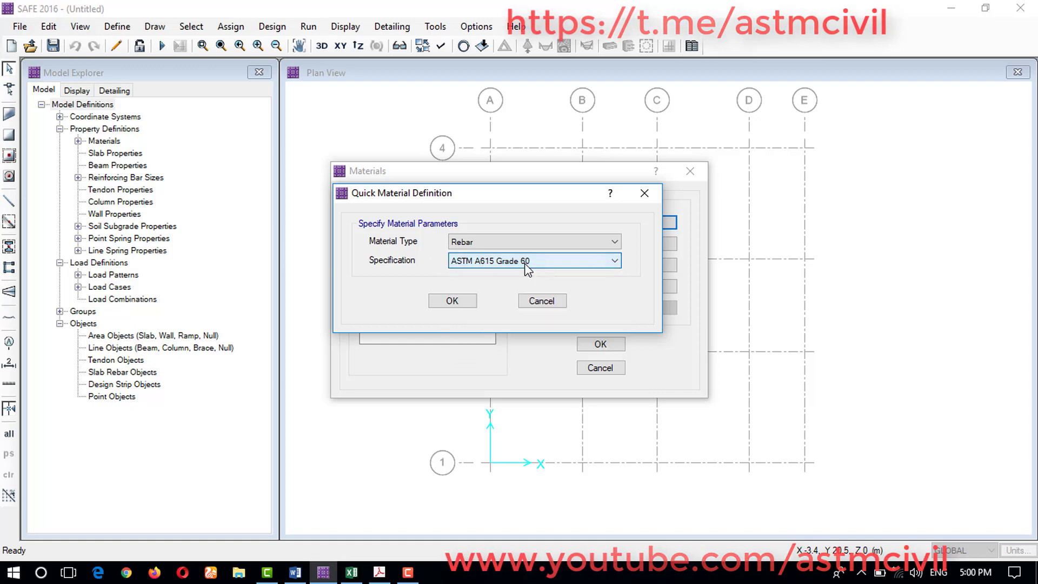
left_click(452, 301)
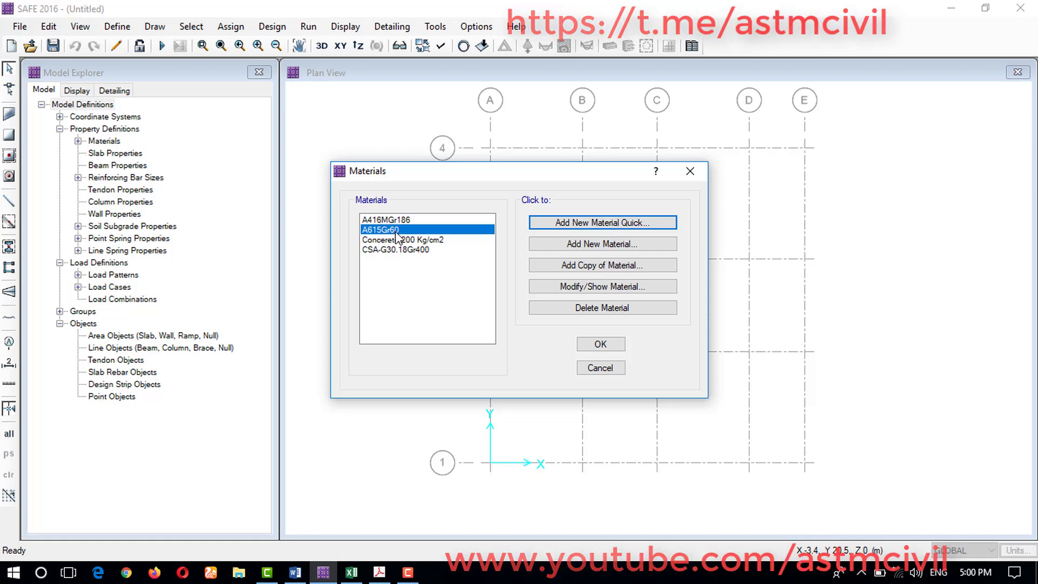
left_click(596, 348)
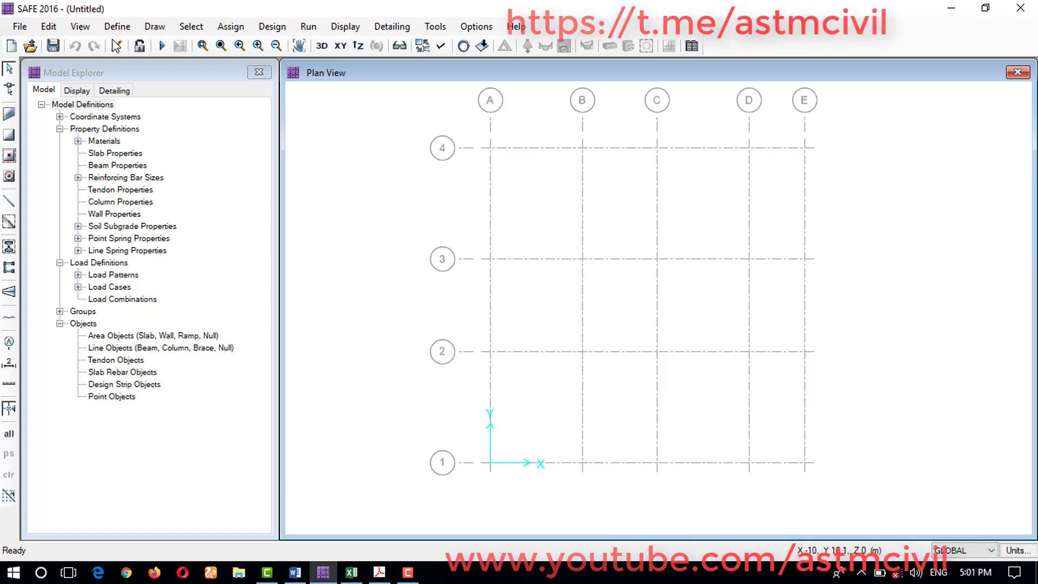
Step: Add a new slab property named SLAB15 using the Concerete 200 Kg/cm2 material
left_click(117, 26)
left_click(137, 65)
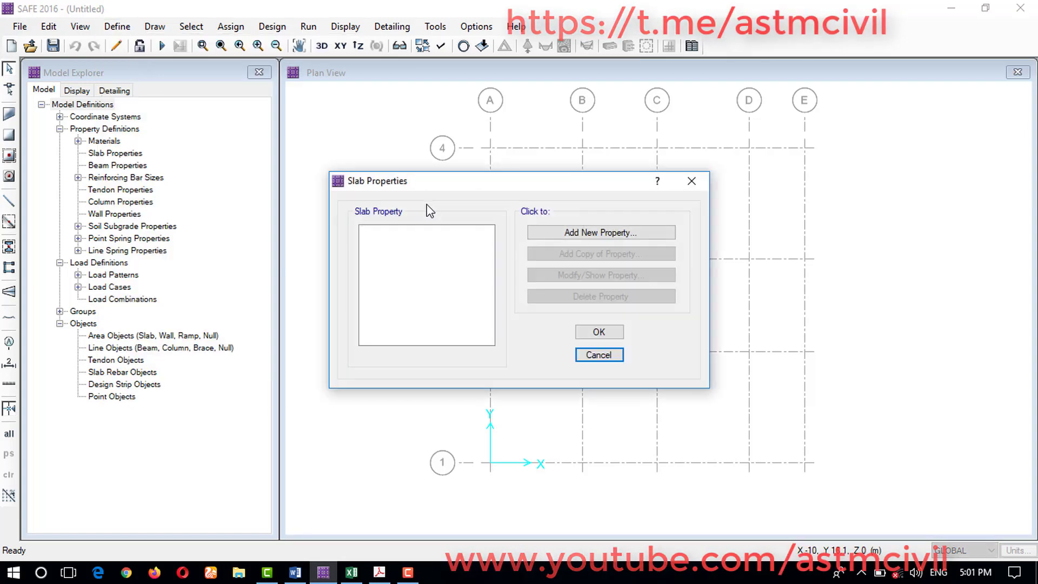
left_click(580, 231)
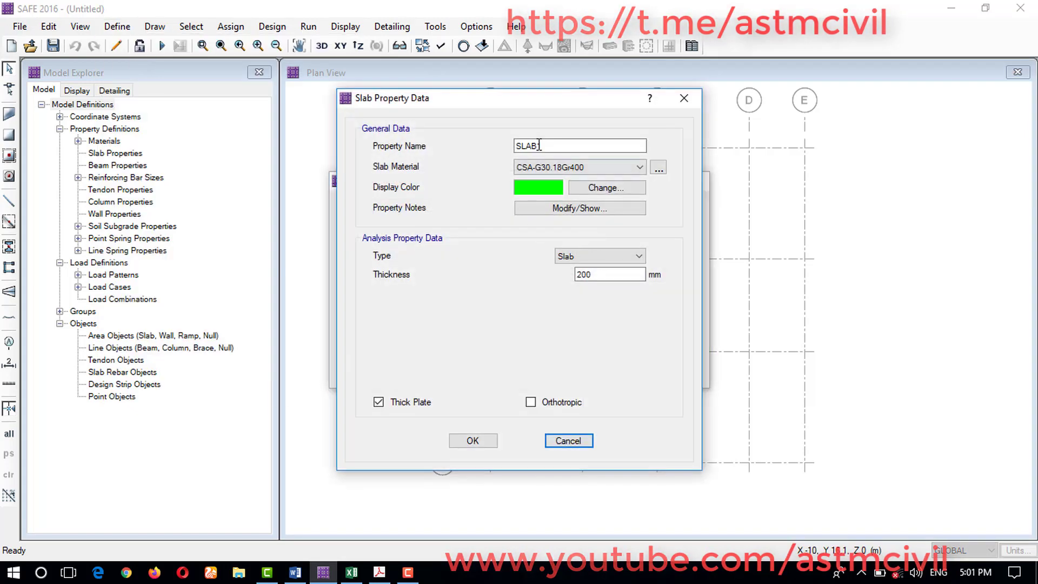
left_click(547, 144)
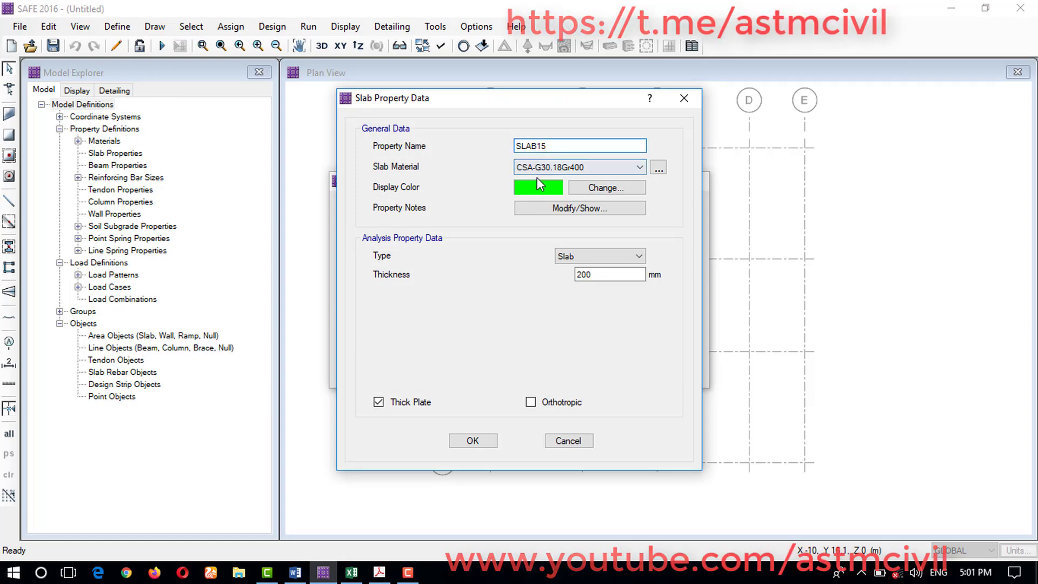
left_click(541, 168)
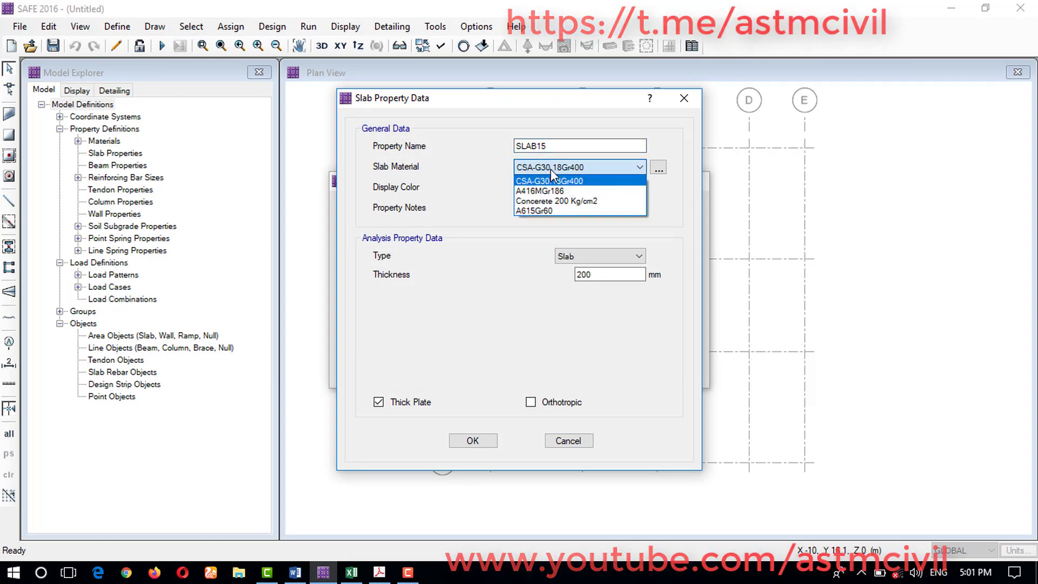
left_click(578, 201)
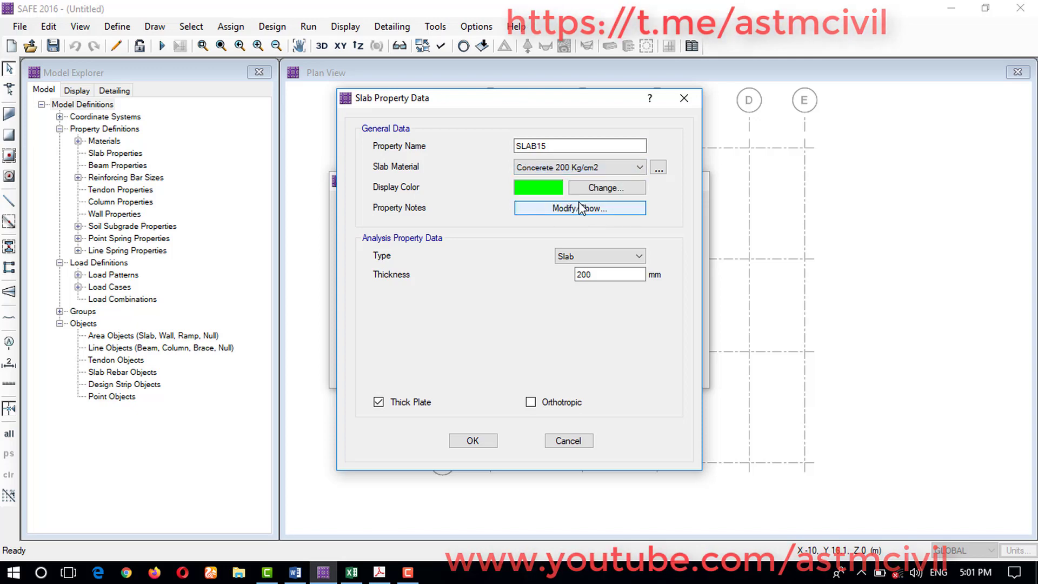
Step: Set the slab property's thickness to 150 mm and accept the slab definitions
left_click(581, 256)
left_click(582, 272)
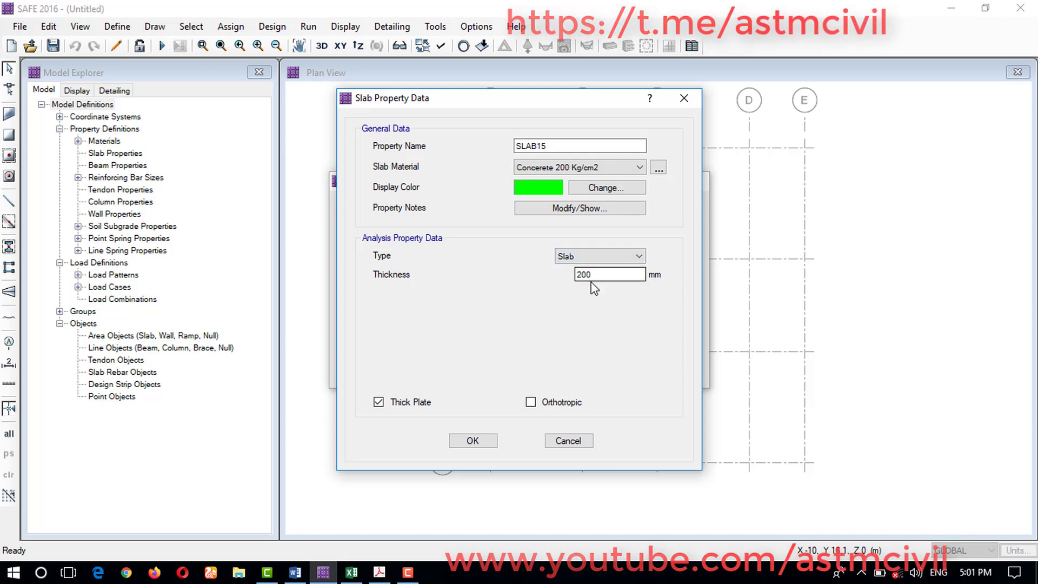
left_click_drag(599, 274, 554, 277)
type("150")
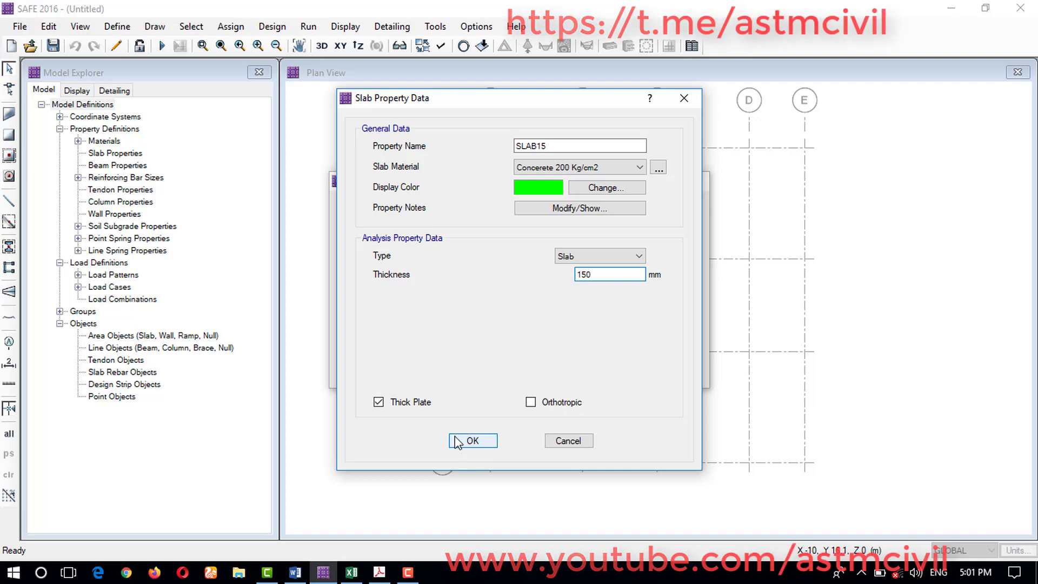
left_click(472, 441)
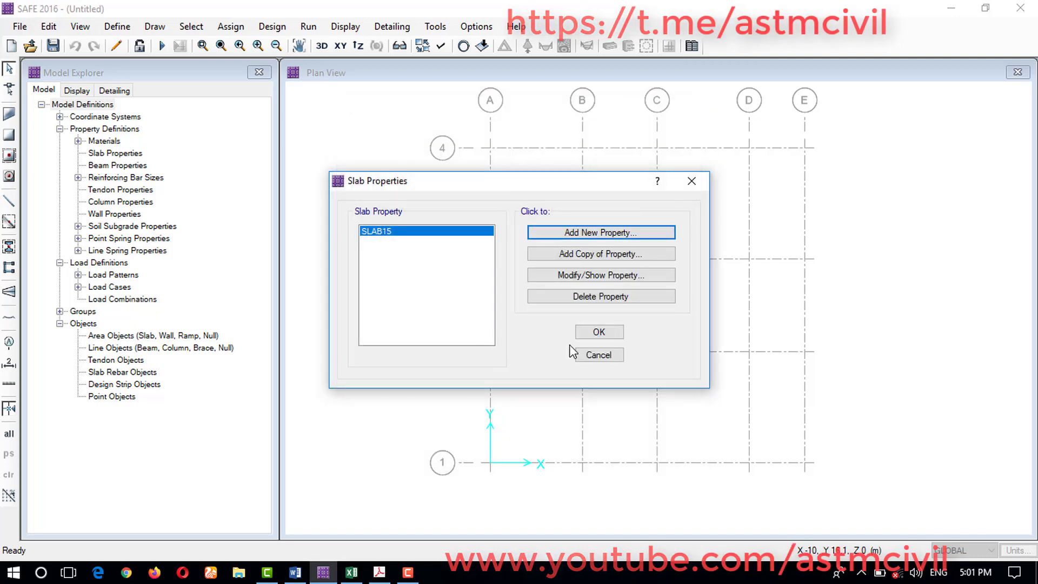
left_click(590, 337)
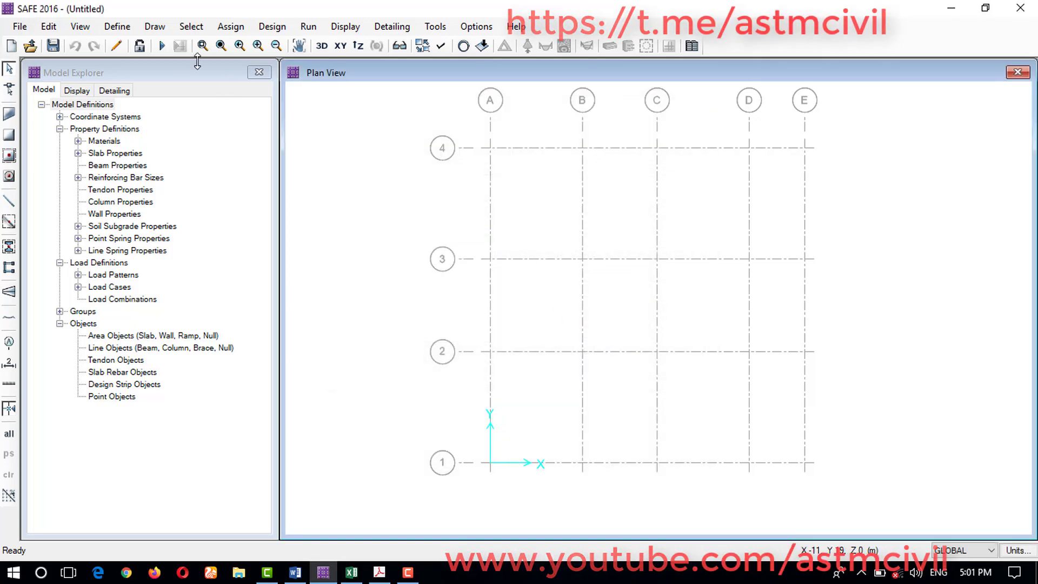
Step: Add a new beam property named BEAM45x35
left_click(116, 26)
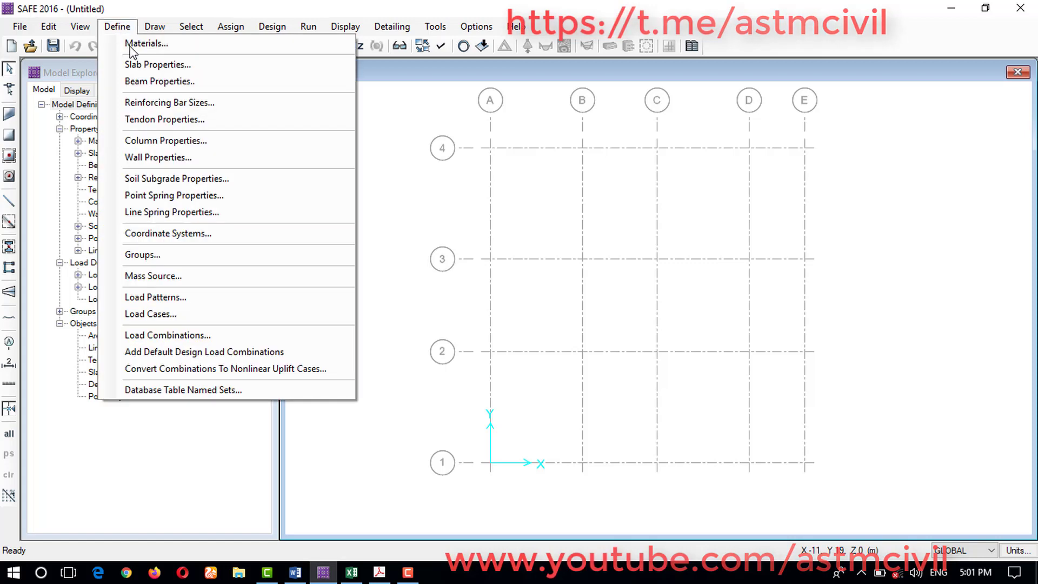
left_click(155, 82)
left_click(590, 238)
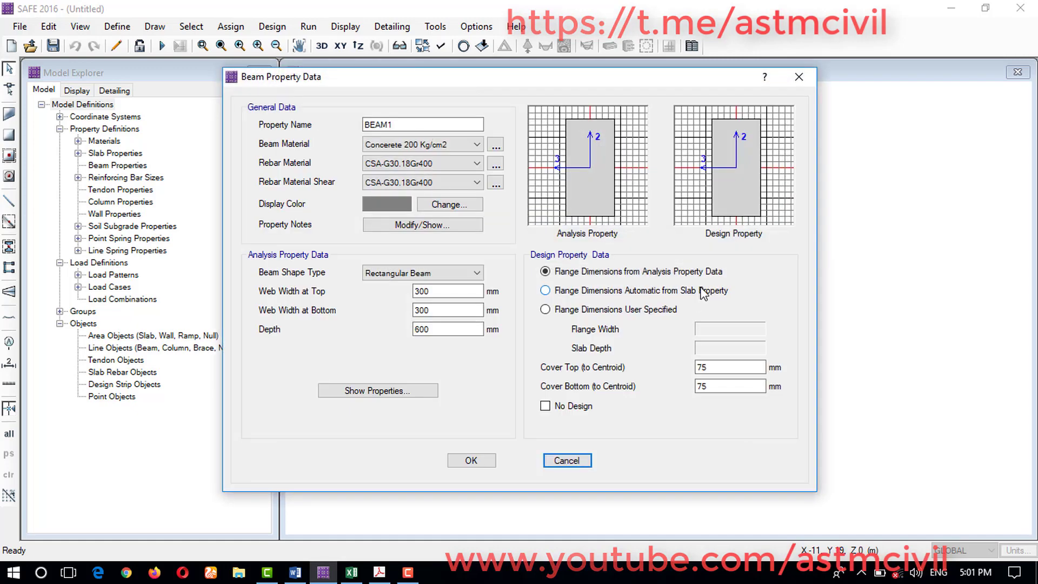
left_click(411, 125)
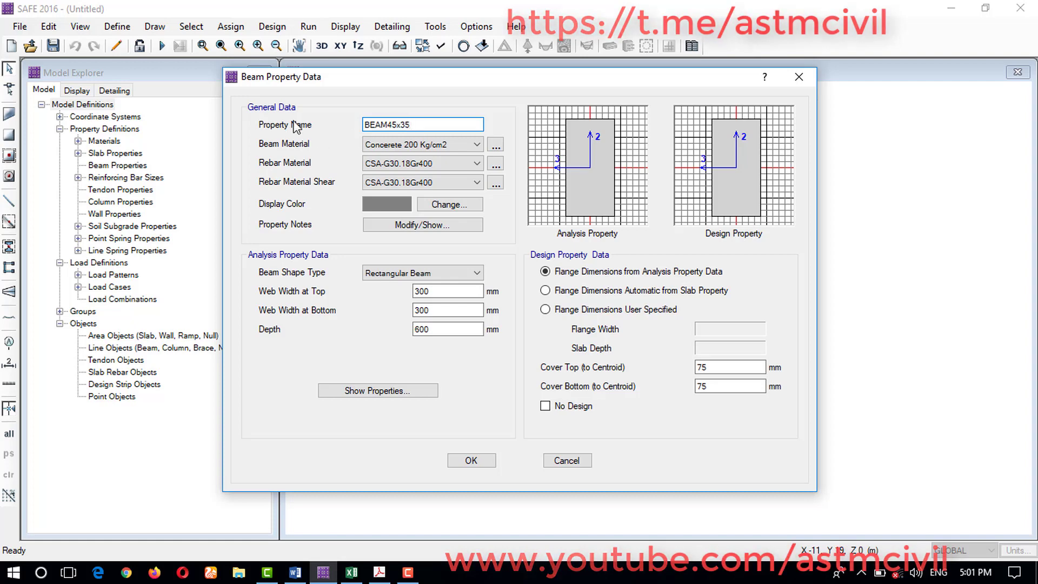
Step: Set both the beam's rebar material and its shear rebar material to A615Gr60
left_click(422, 163)
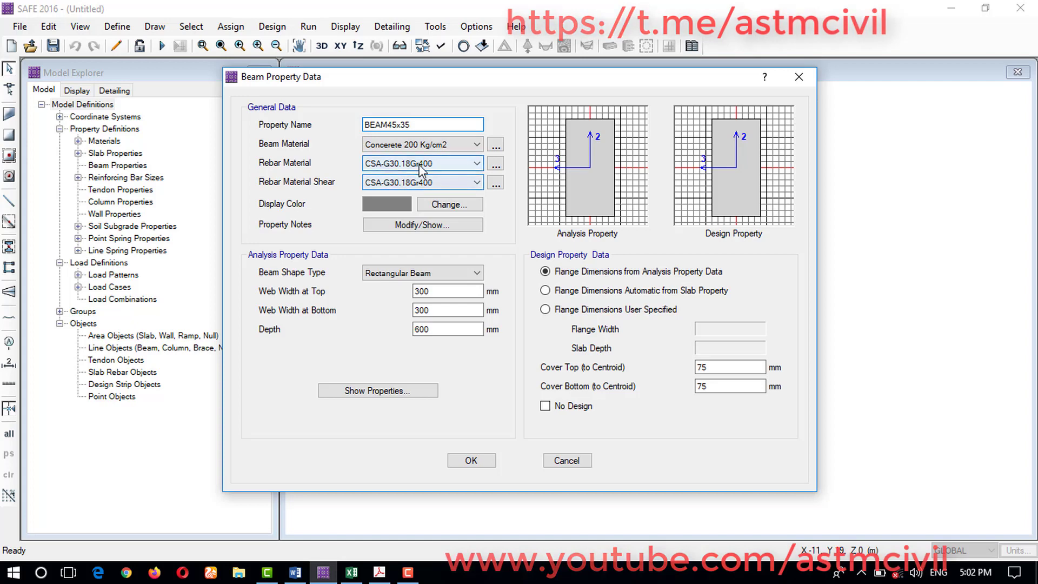
left_click(400, 184)
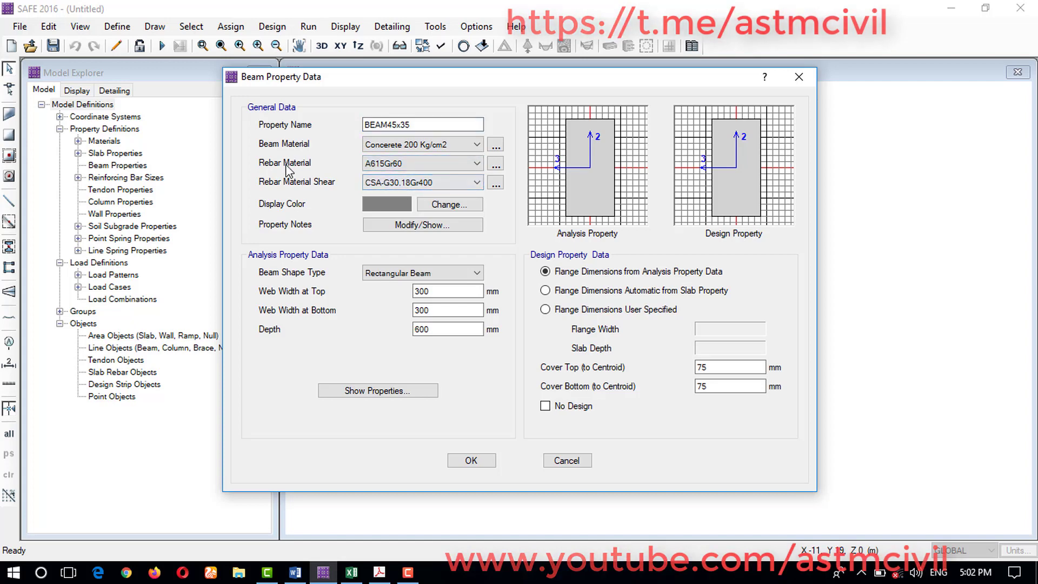
left_click(378, 184)
left_click(377, 206)
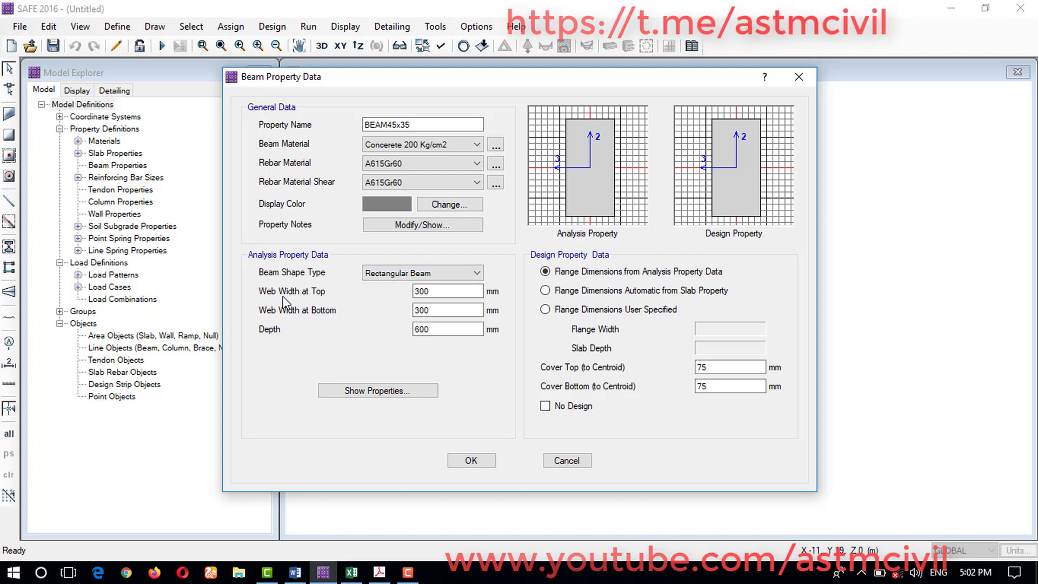
Step: Set the beam's web width at top and bottom to 350 mm and its depth to 450 mm
left_click_drag(438, 295, 361, 290)
type("3500")
key("BackSpace")
left_click_drag(454, 310, 355, 318)
type("3")
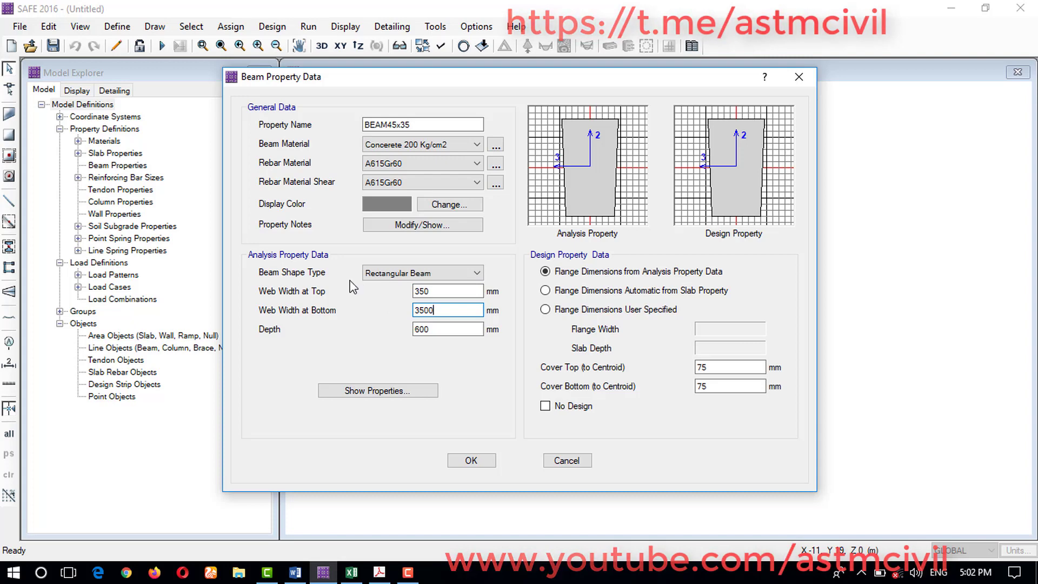
left_click_drag(460, 330, 393, 329)
type("450")
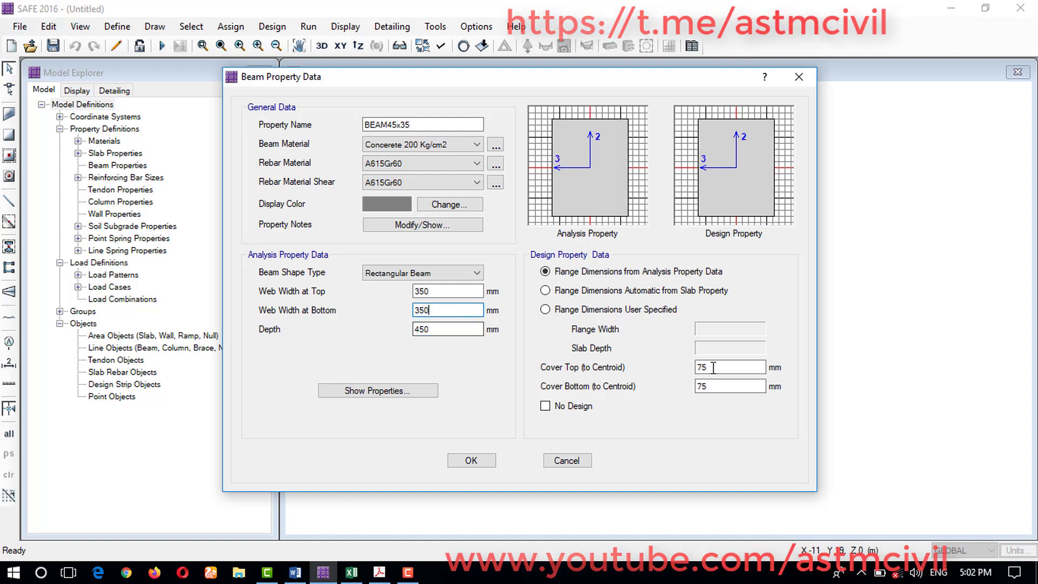
Step: Set the beam's top and bottom cover to centroid to 40 mm and accept the beam definitions
left_click_drag(720, 367, 689, 373)
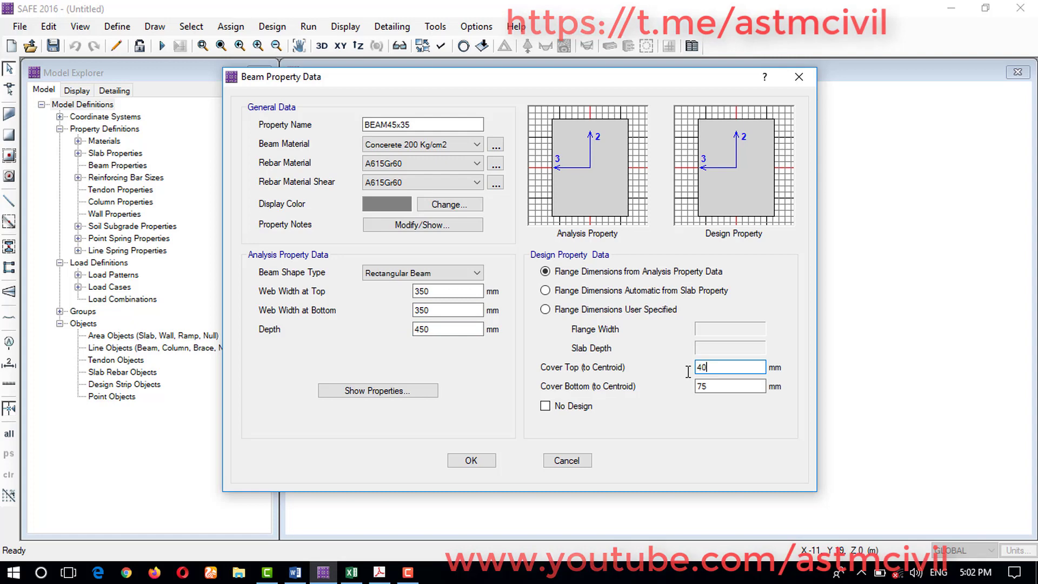
left_click_drag(712, 387, 693, 391)
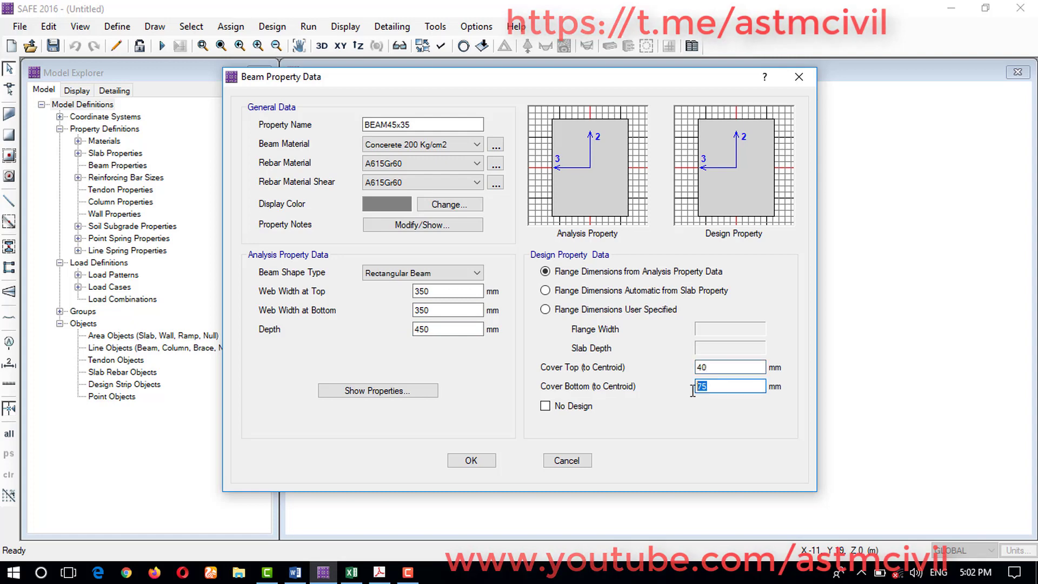
type("40")
left_click(718, 364)
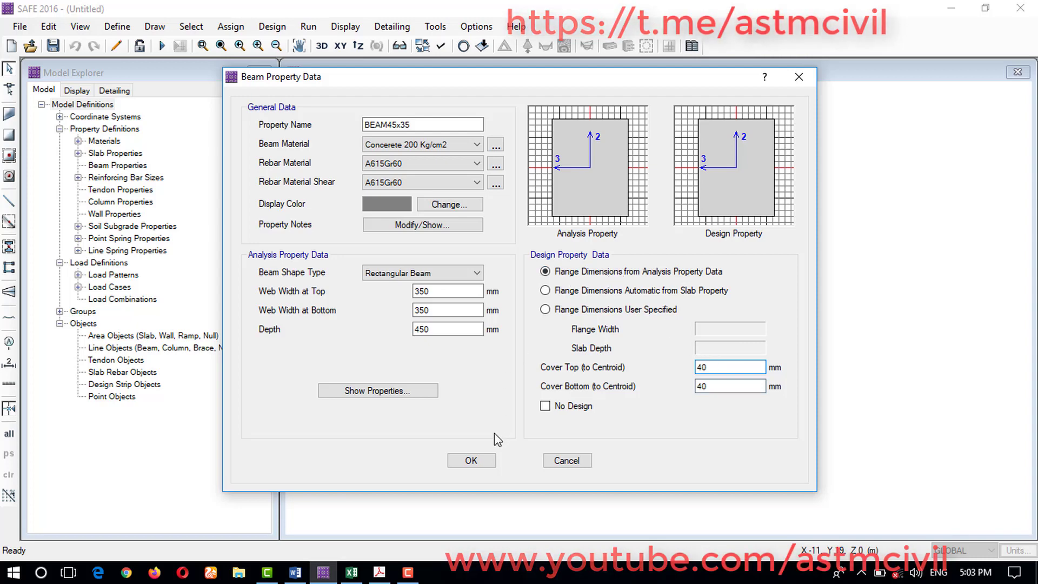
left_click(471, 461)
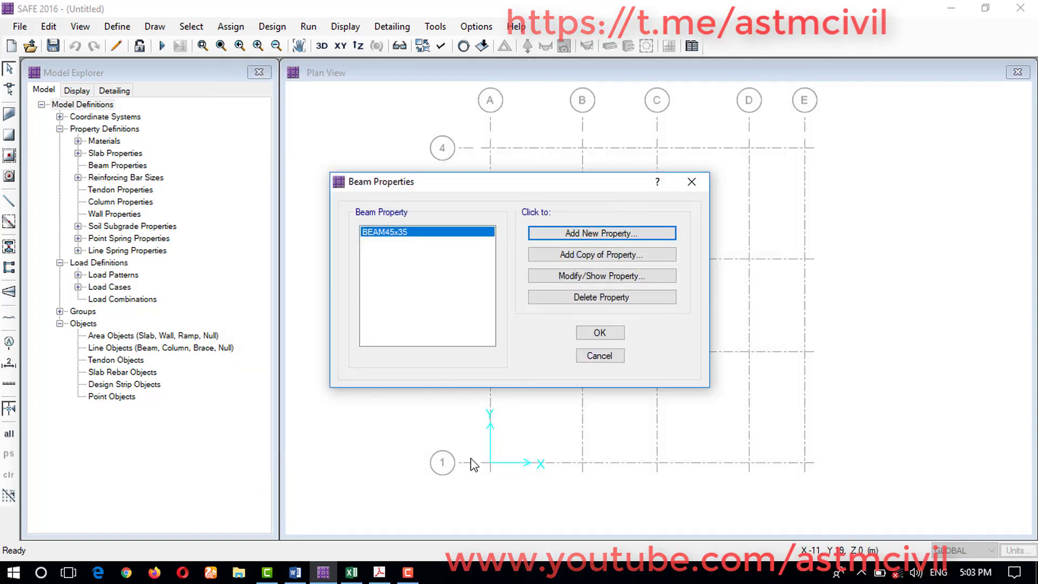
left_click(590, 335)
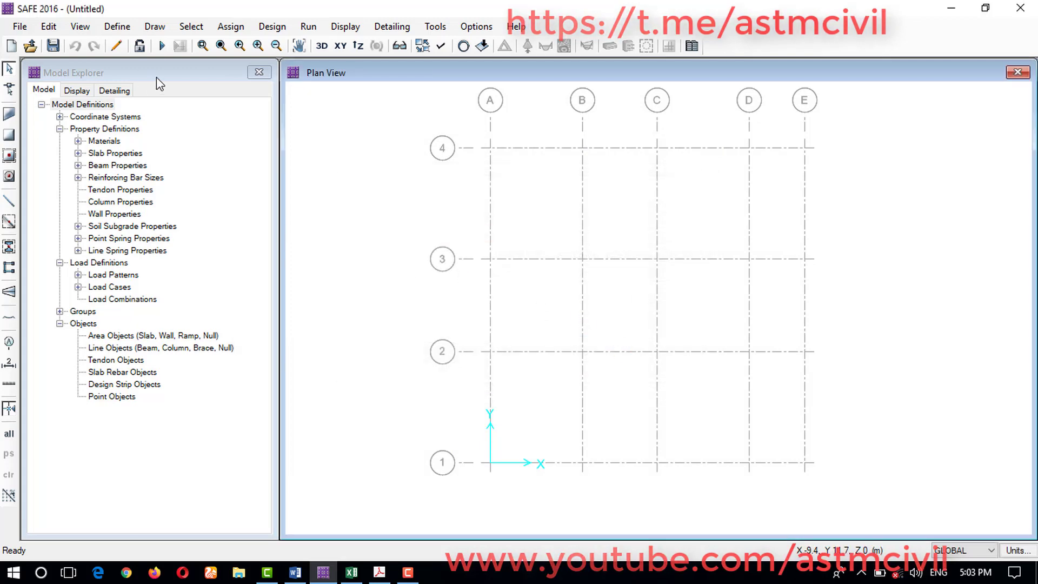
Step: Review the list of reinforcing bar sizes with their areas and diameters, and accept it
left_click(128, 27)
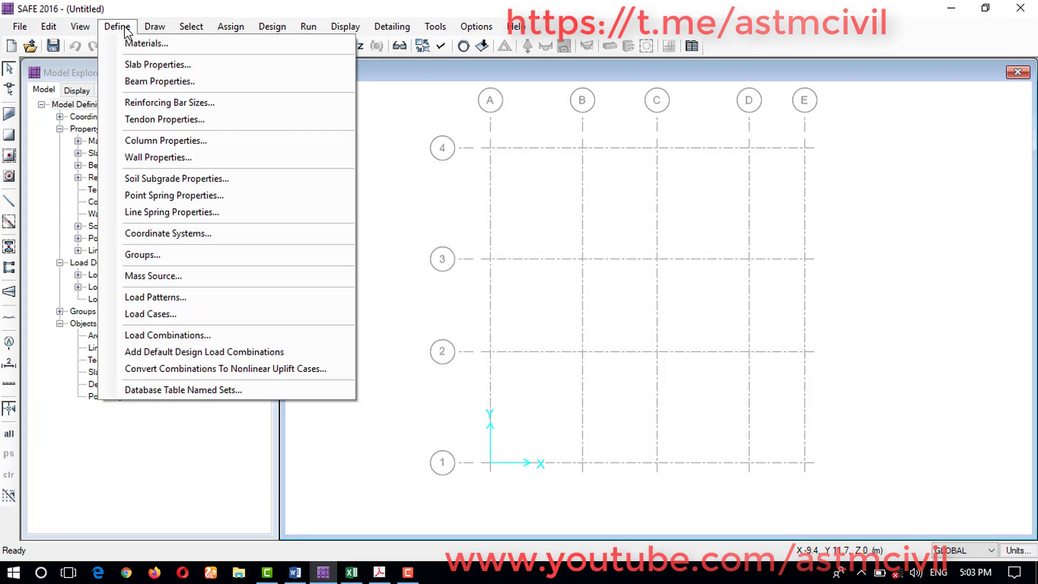
left_click(183, 107)
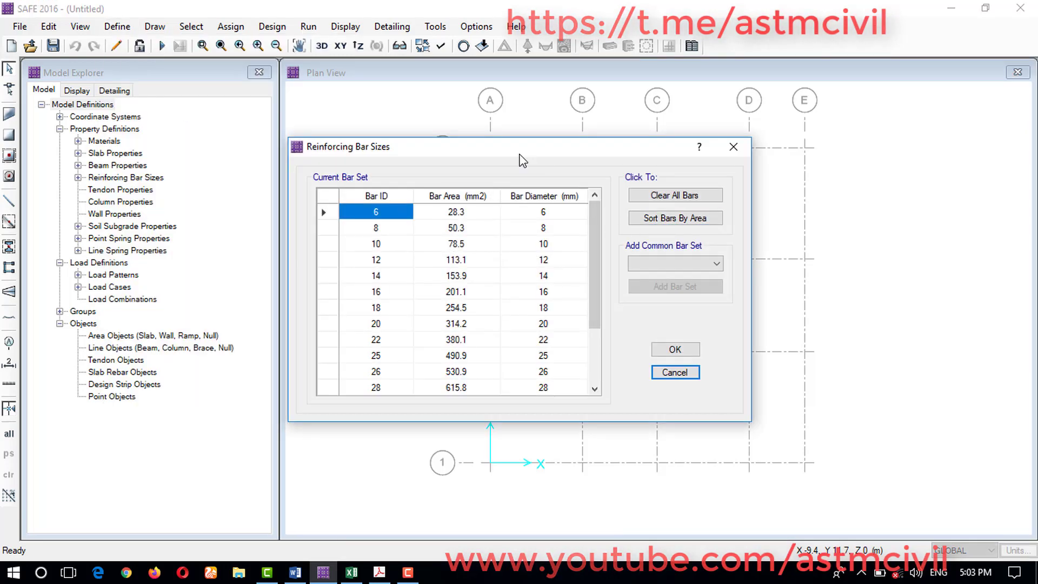
left_click_drag(524, 156, 512, 131)
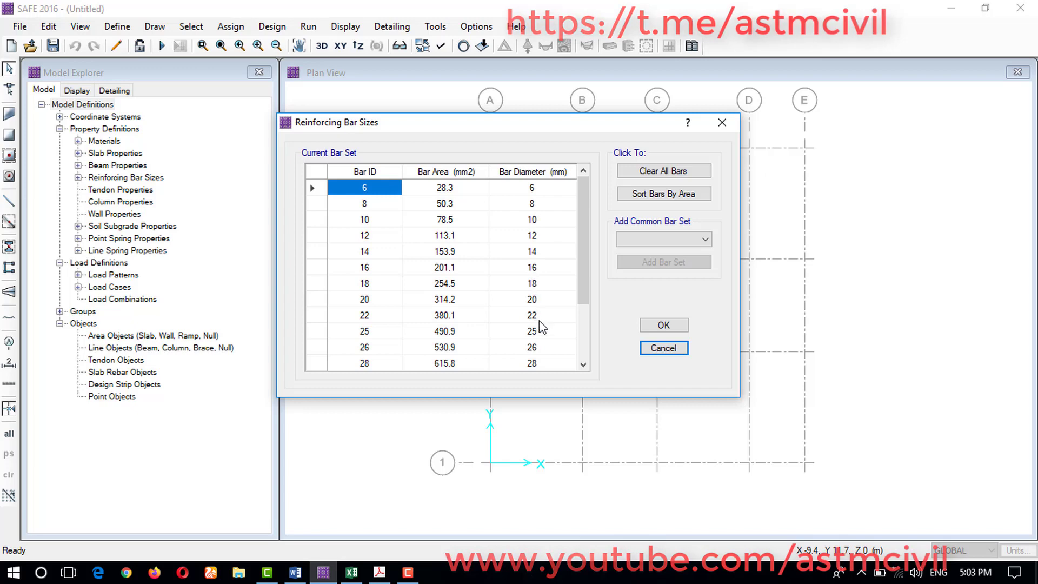
scroll(541, 328, "down", 2)
scroll(533, 340, "up", 2)
left_click(663, 326)
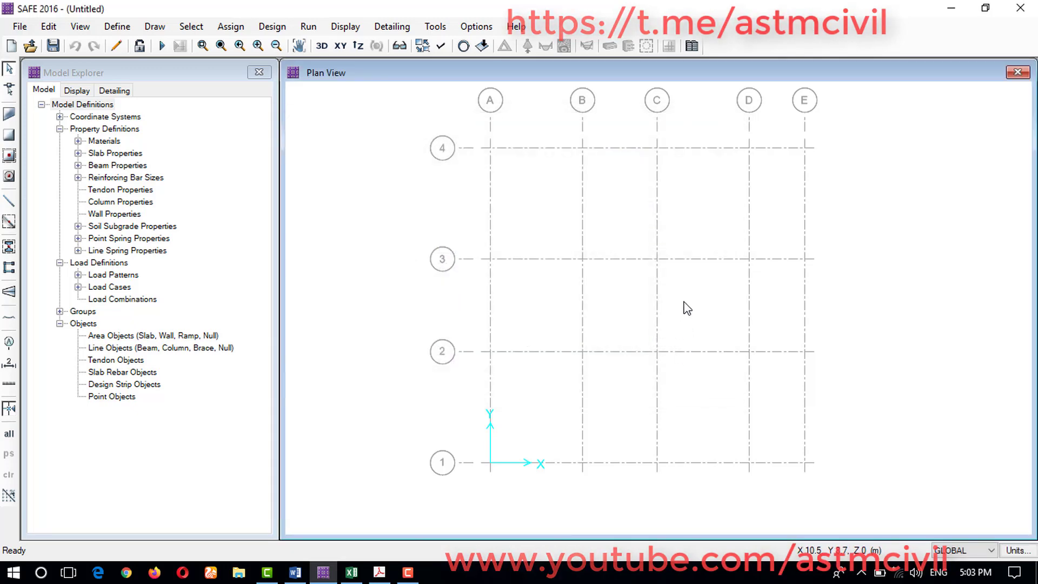
left_click(116, 30)
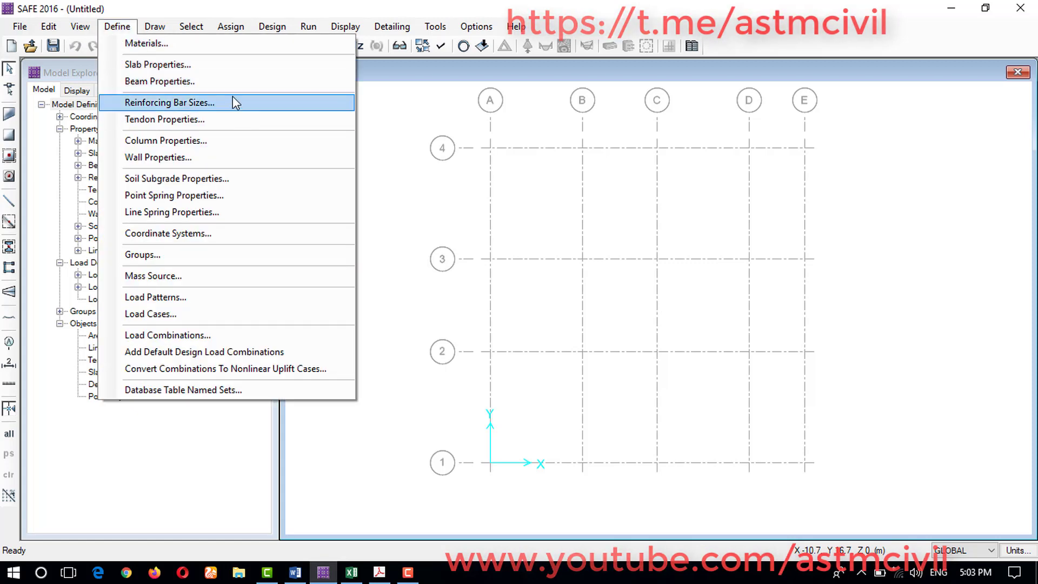
left_click(202, 142)
left_click(585, 239)
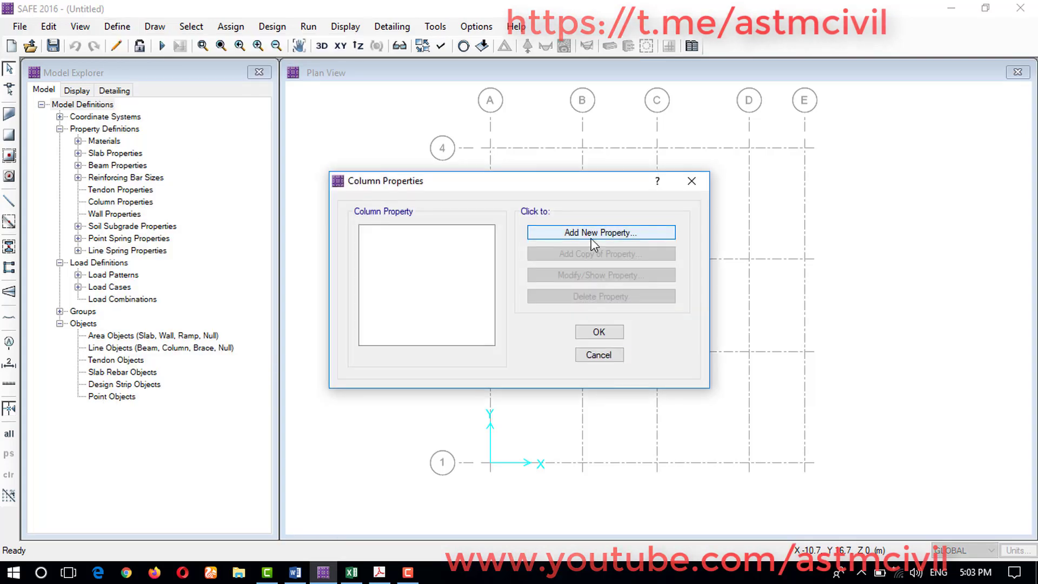
left_click(475, 80)
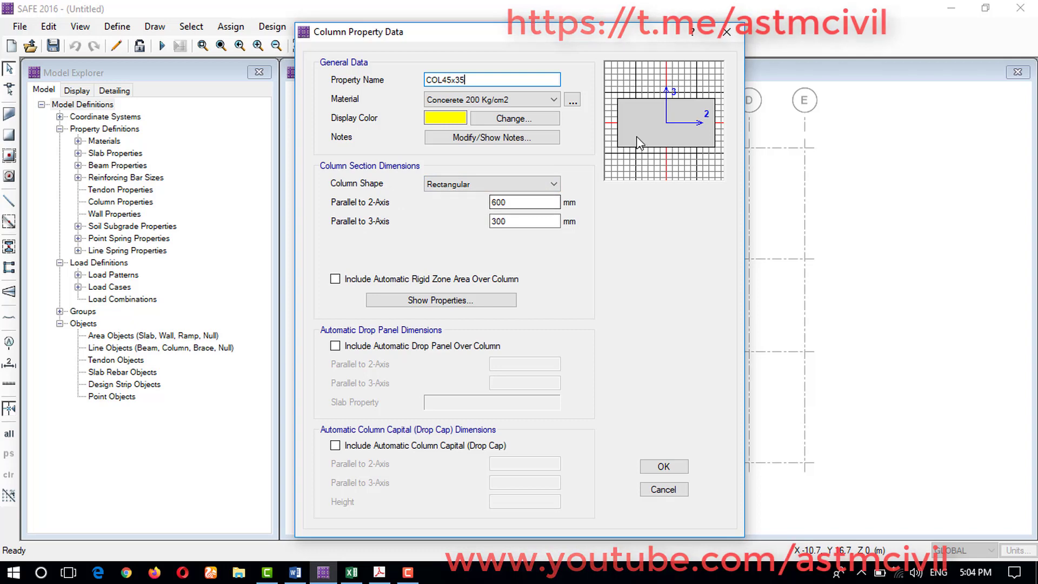
left_click(509, 203)
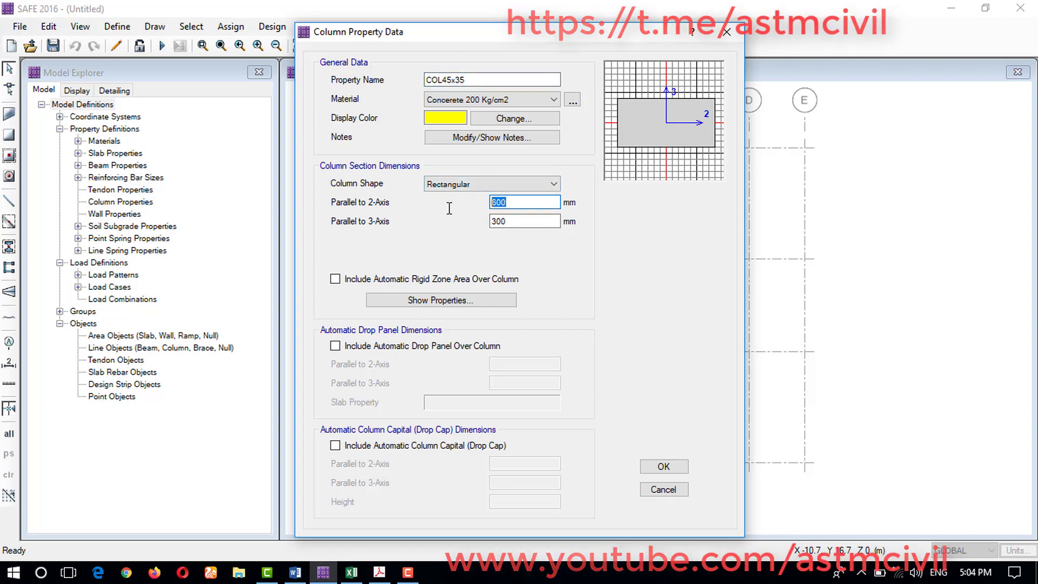
type("450")
left_click(509, 222)
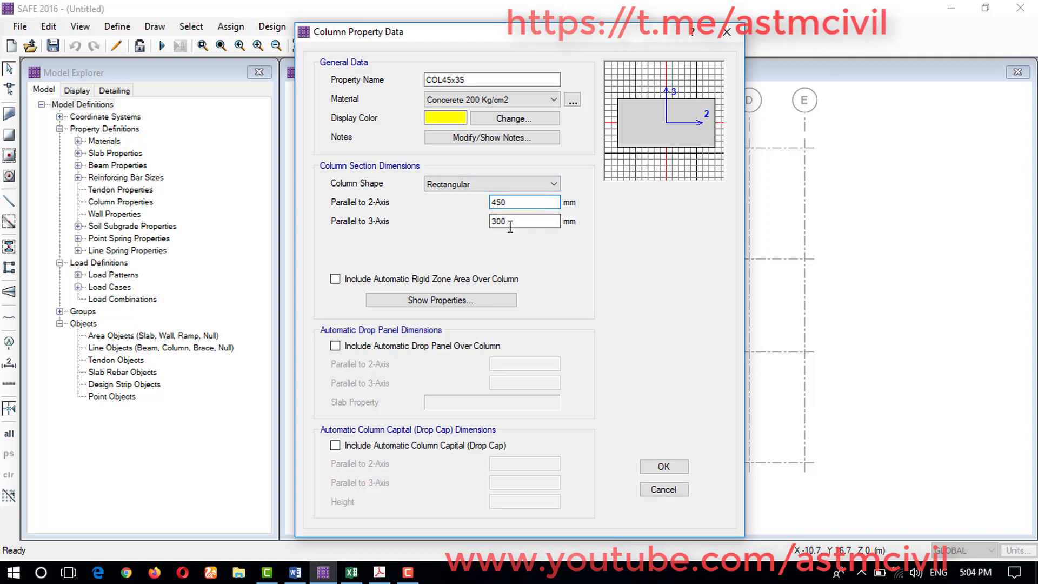
left_click_drag(510, 223, 474, 225)
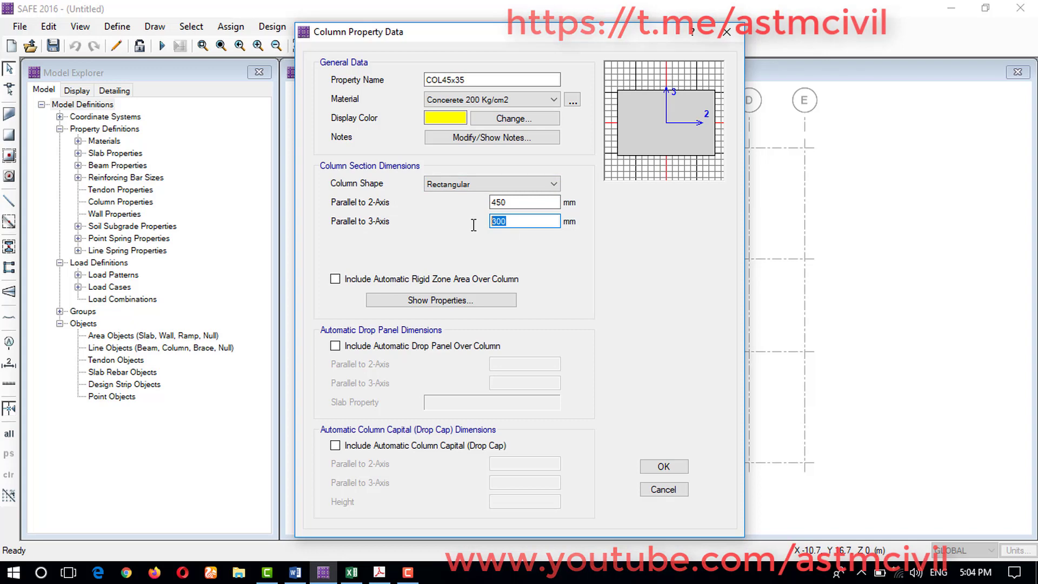
type("350")
left_click(515, 203)
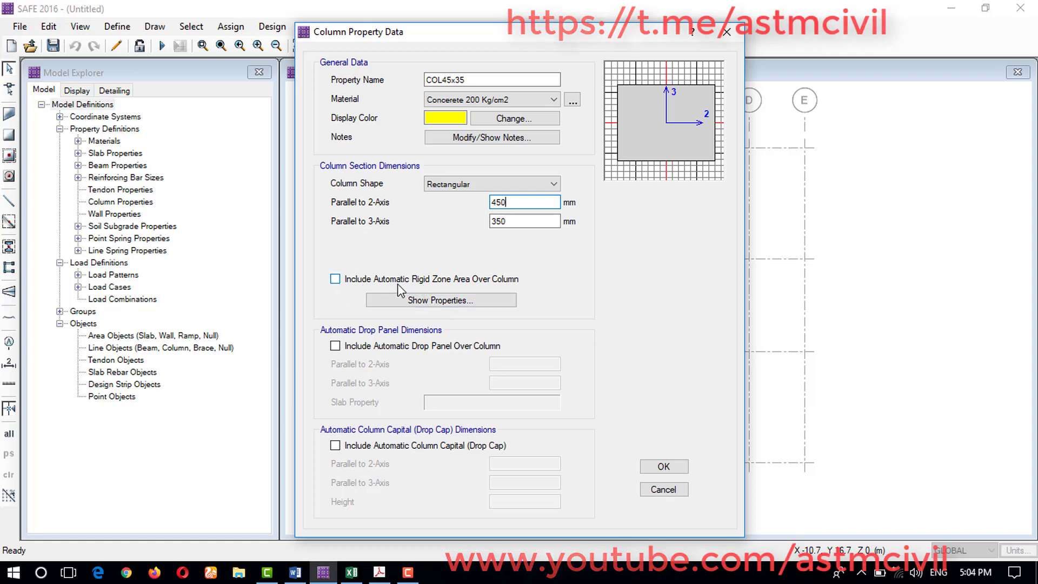
left_click(335, 279)
left_click(336, 346)
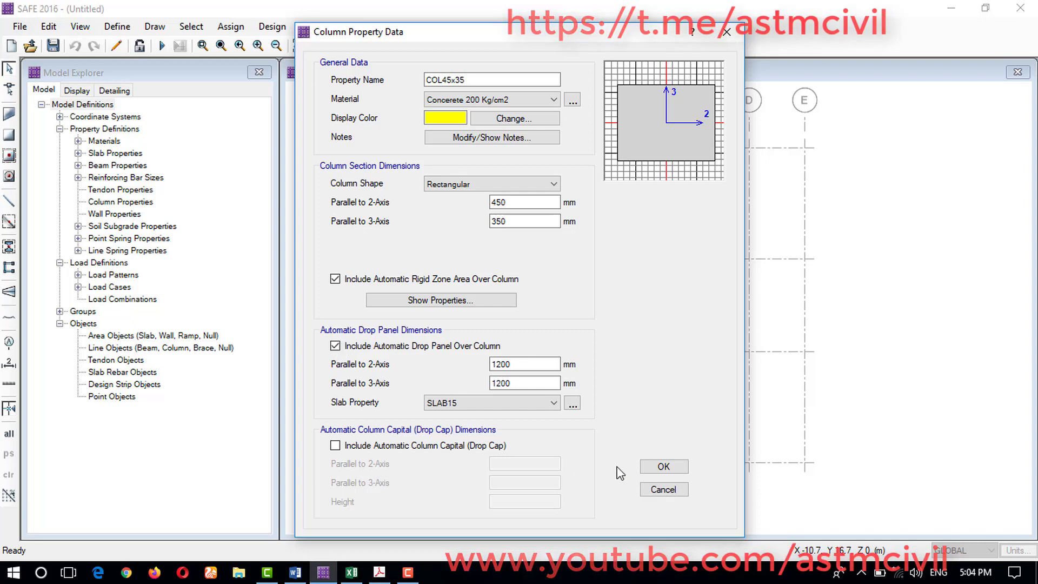
left_click(664, 489)
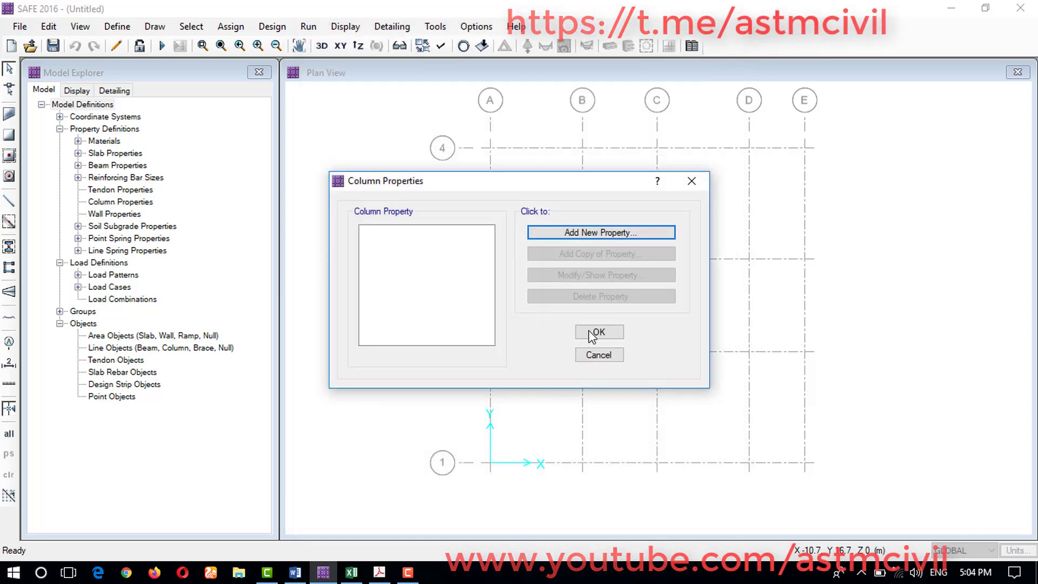
left_click(601, 359)
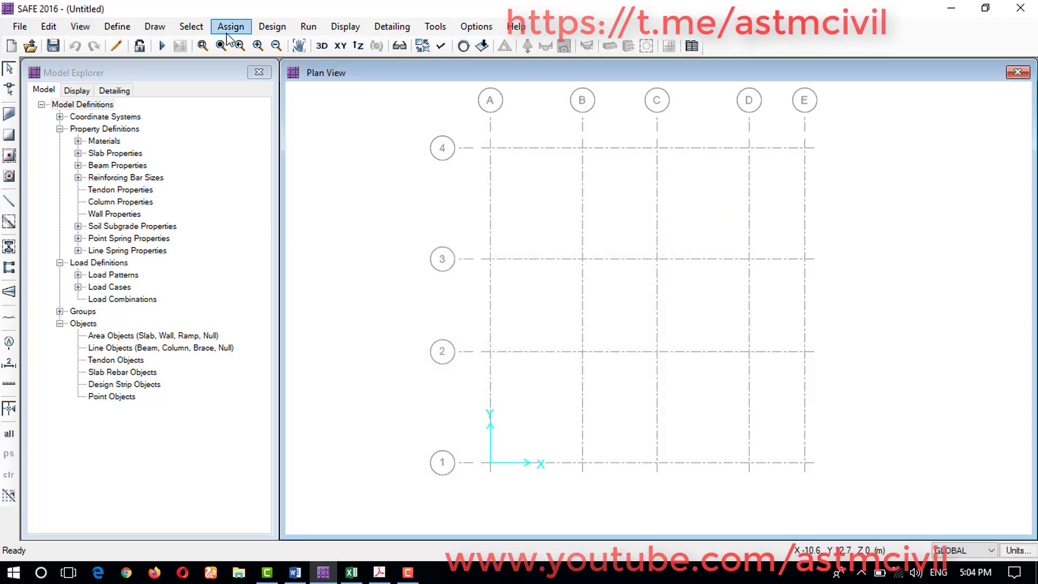
Step: Add a new slab property named Drop with Concerete 200 Kg/cm2 as its slab material
left_click(121, 28)
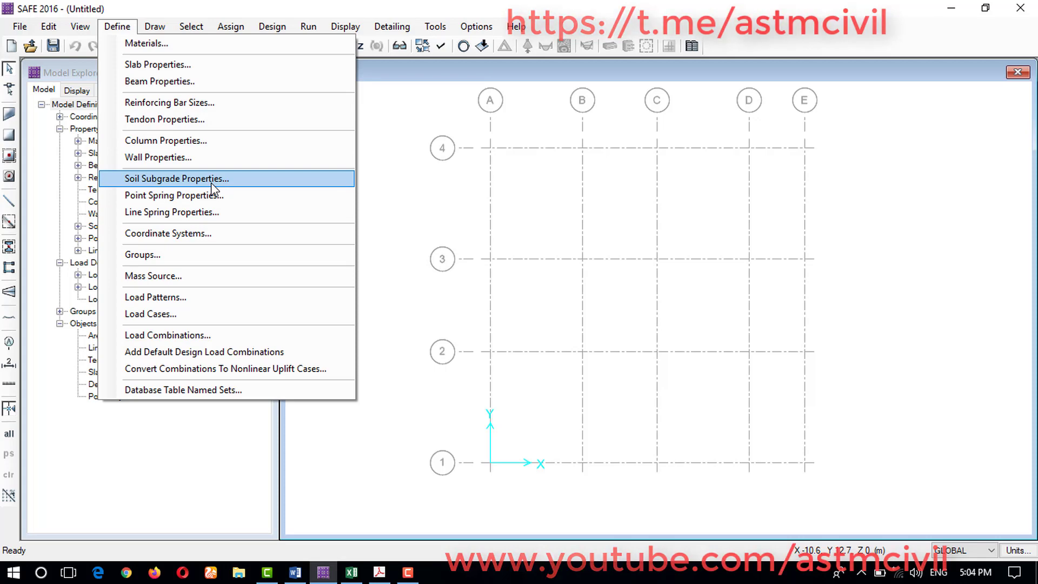
left_click(171, 63)
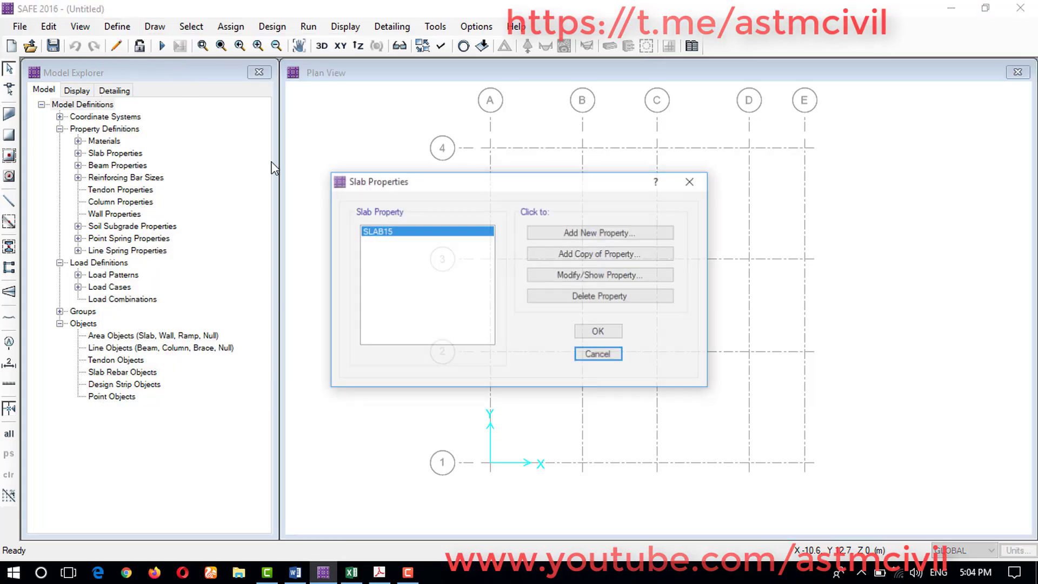
left_click(589, 238)
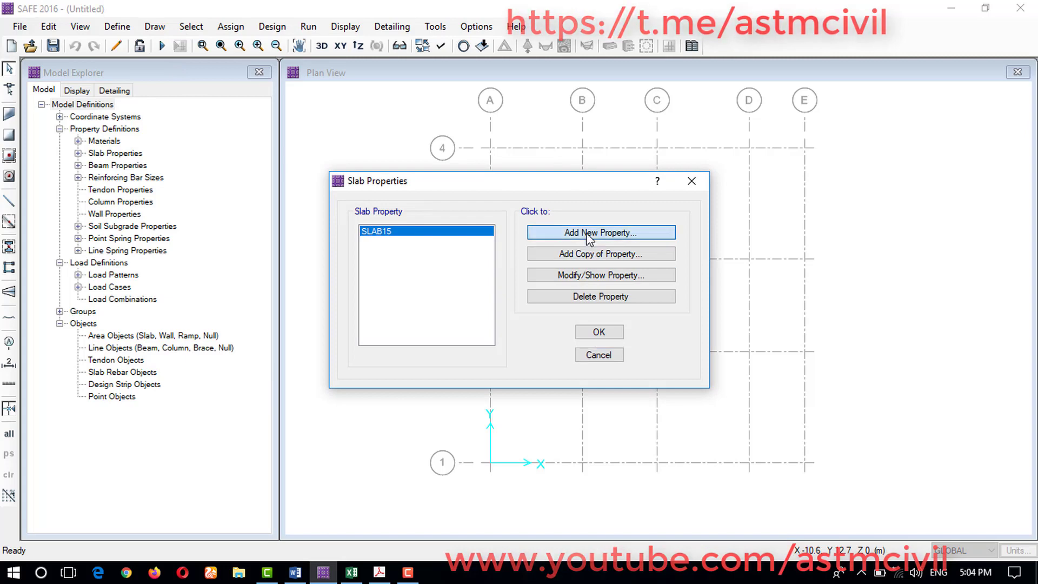
left_click(556, 147)
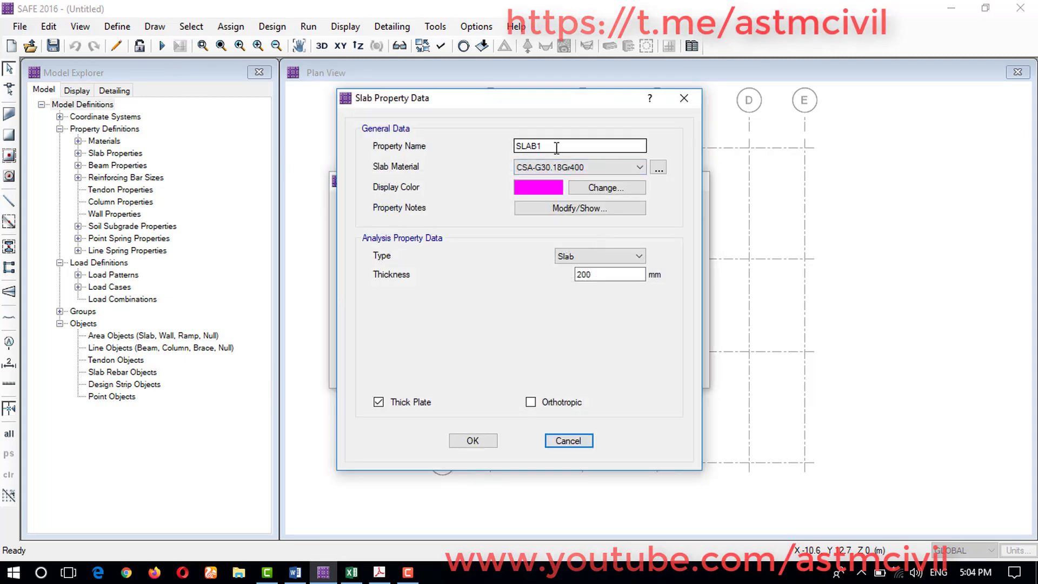
key("BackSpace")
key("BackSpace")
key("BackSpace")
key("BackSpace")
key("BackSpace")
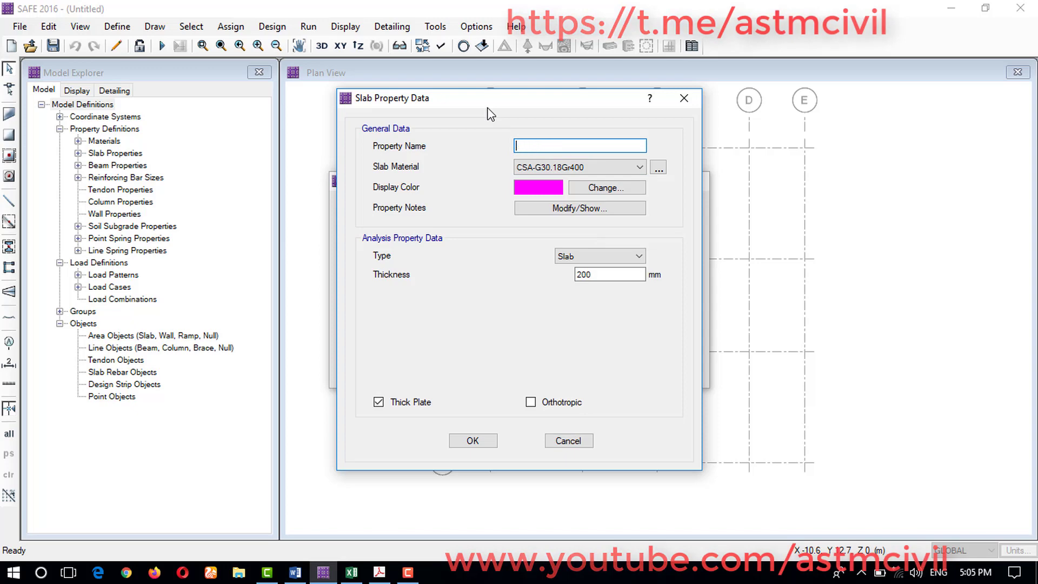
type("Drop")
left_click(595, 167)
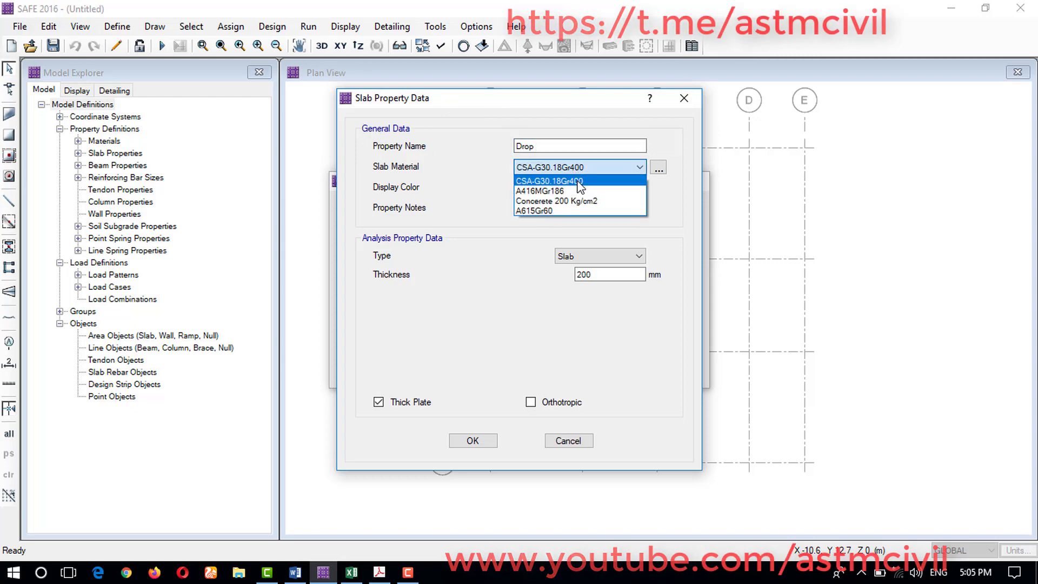
left_click(586, 204)
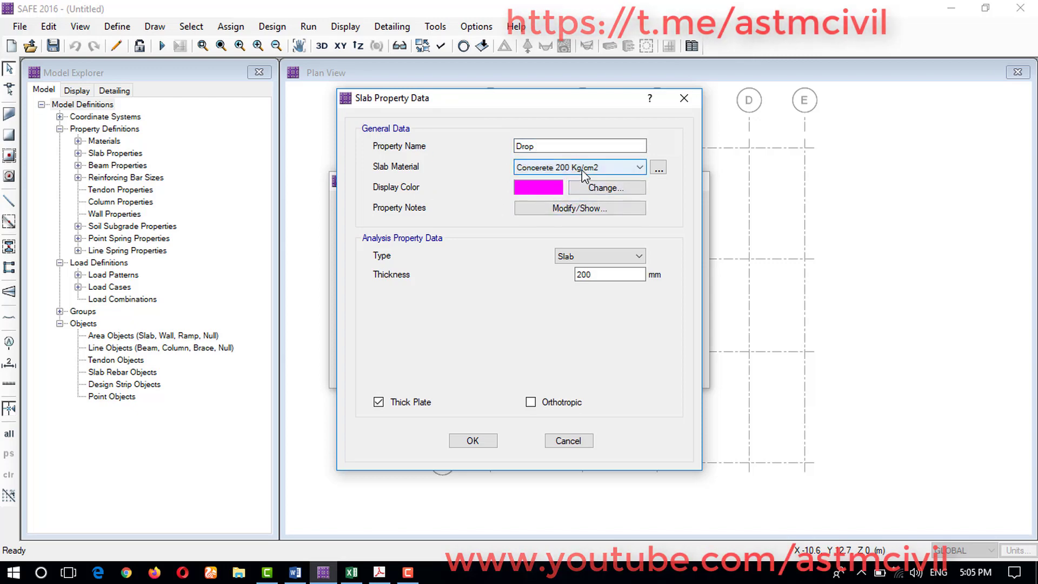
Step: Set the Drop property's type to Drop and its thickness to 250 mm, and accept the slab definitions
left_click(600, 256)
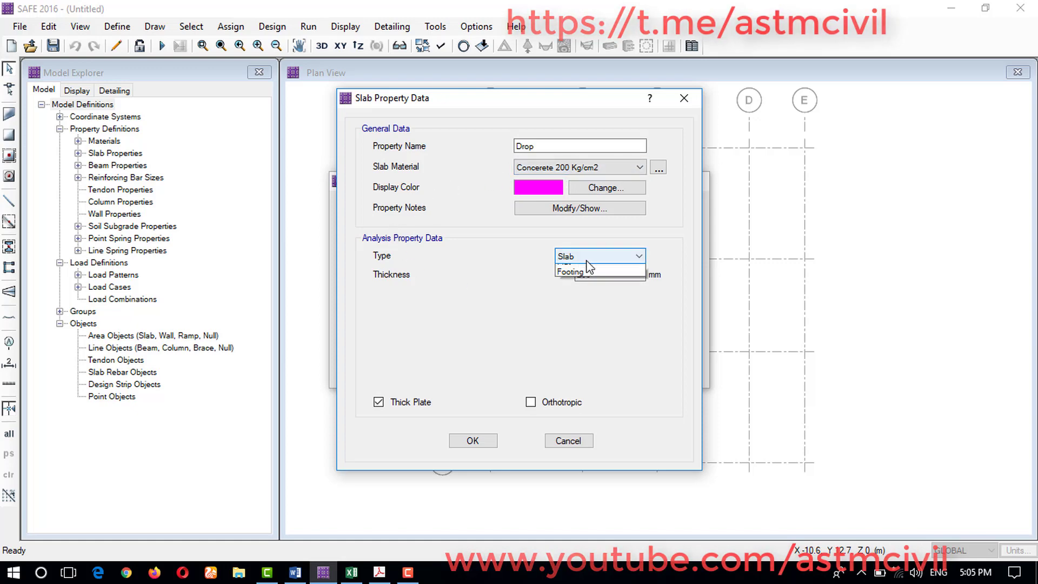
left_click(593, 280)
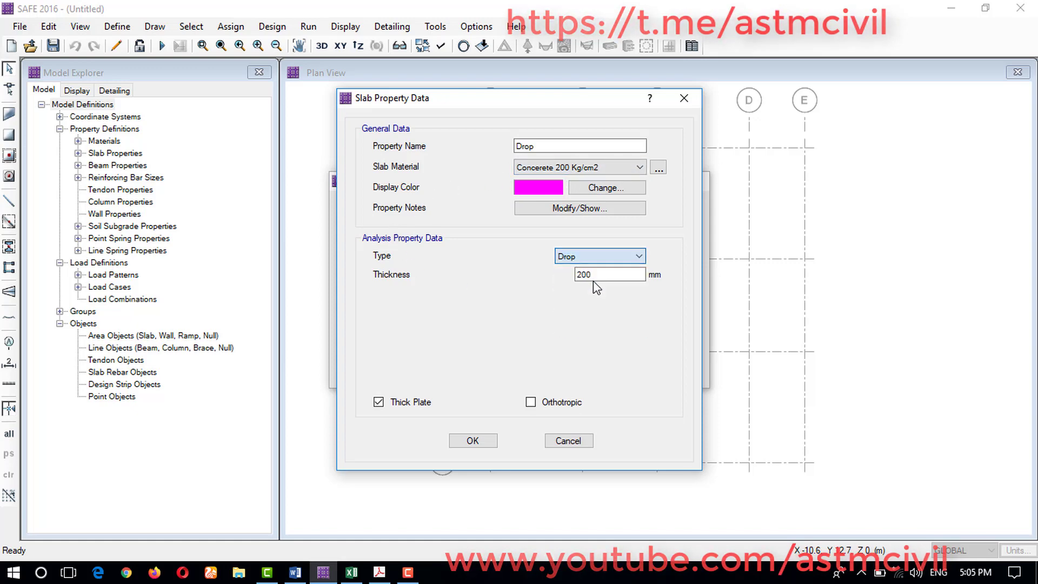
left_click(597, 274)
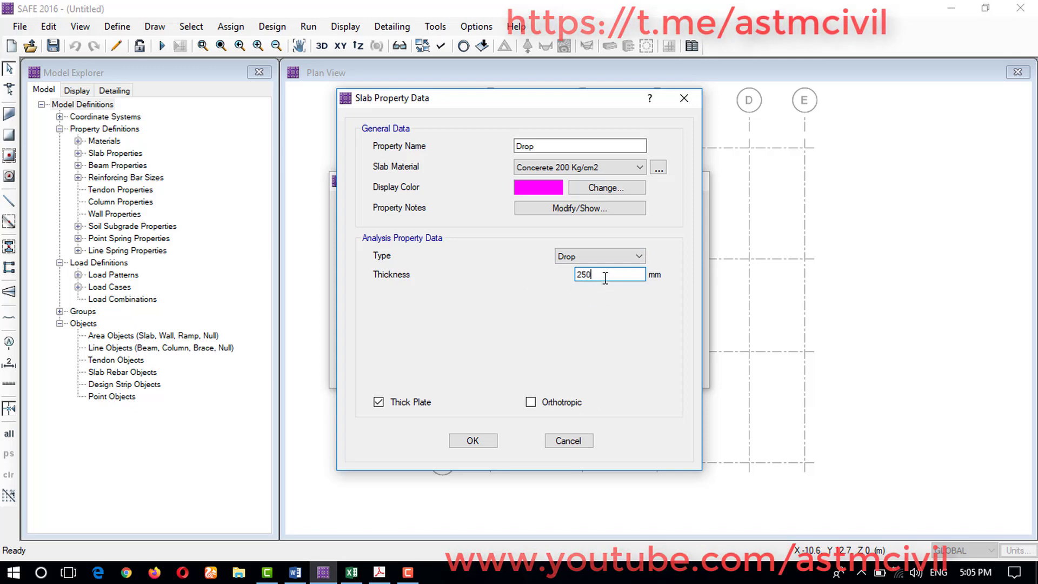
left_click(470, 440)
left_click(599, 332)
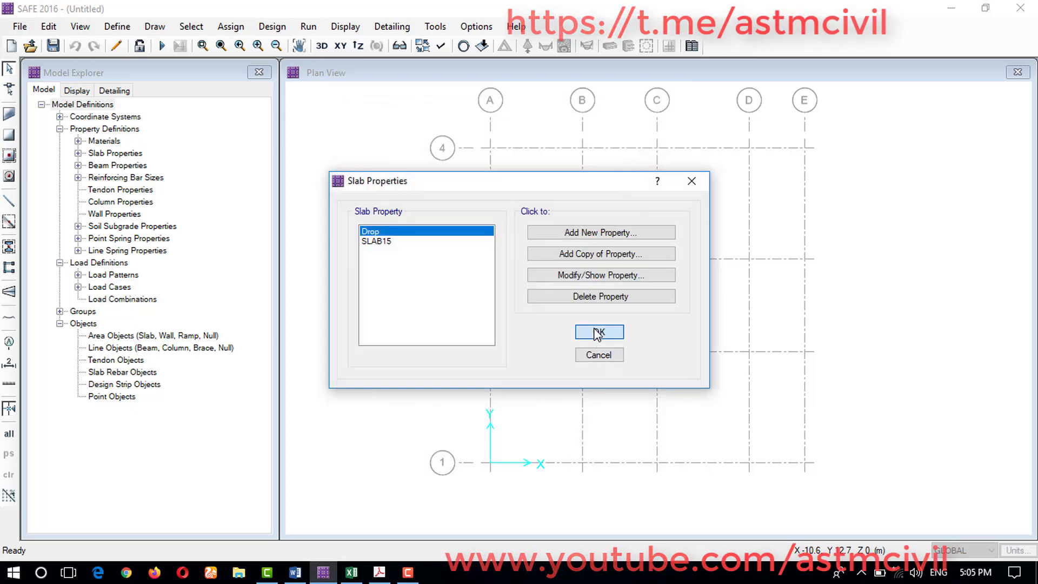
Step: Add a new column property named COL45x35
left_click(125, 33)
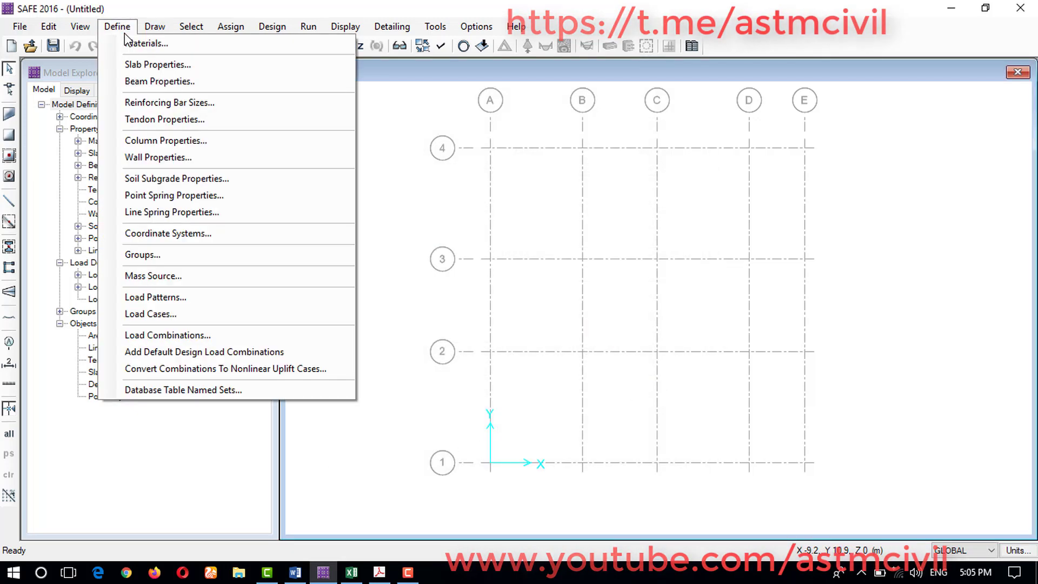
left_click(192, 141)
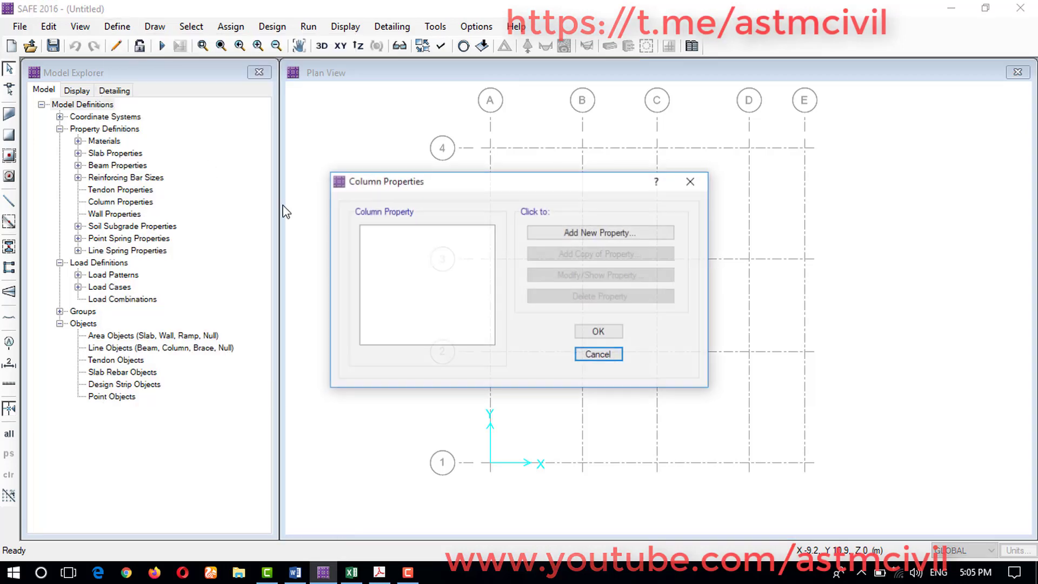
left_click(585, 235)
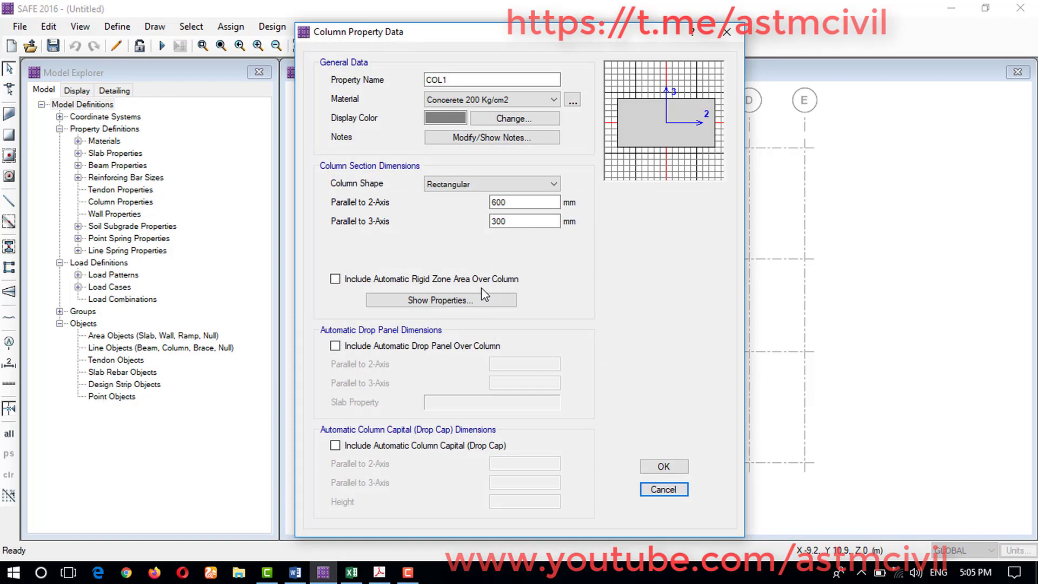
left_click(455, 81)
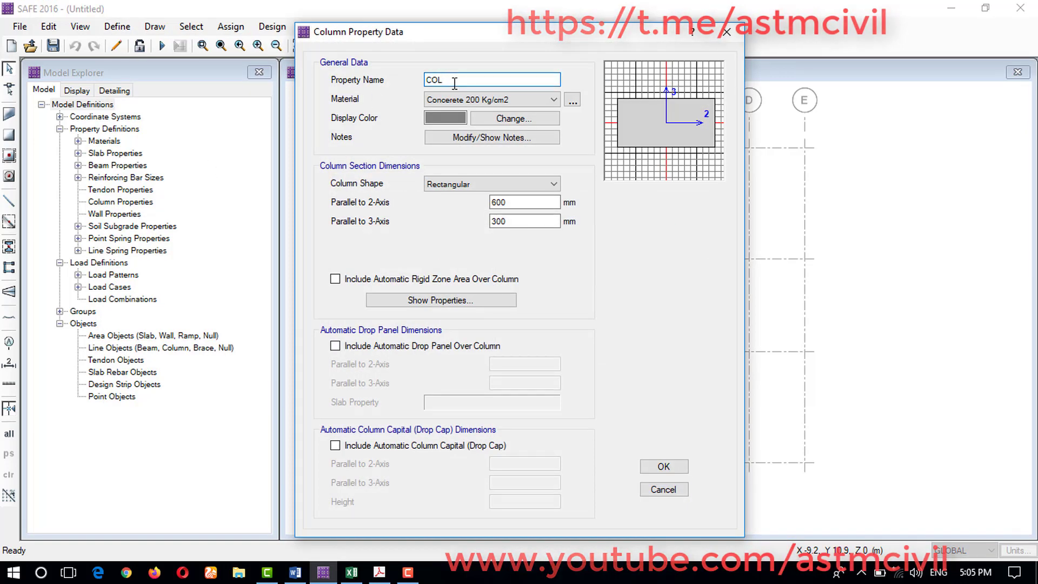
type("45")
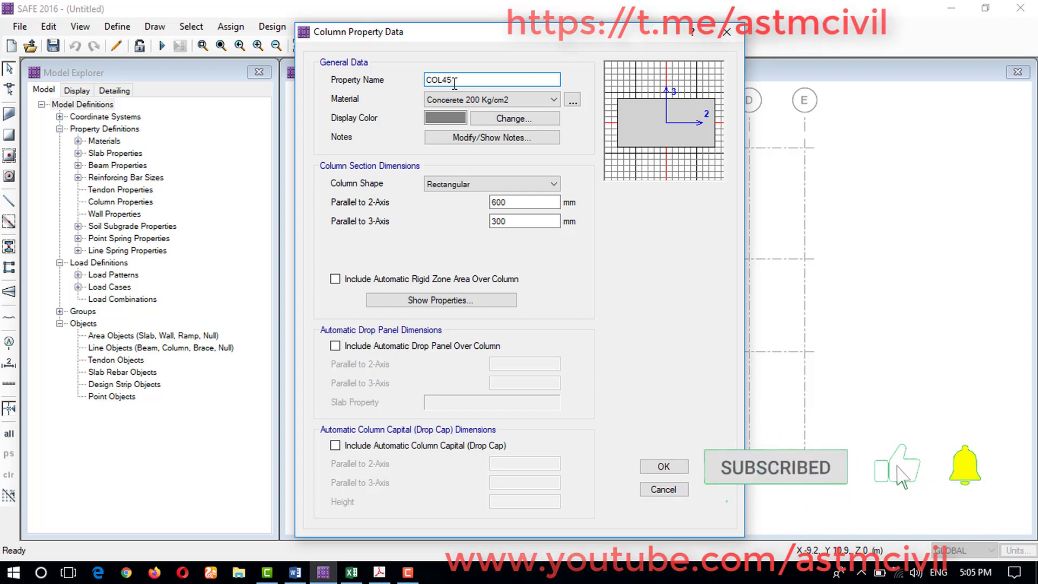
type("x35")
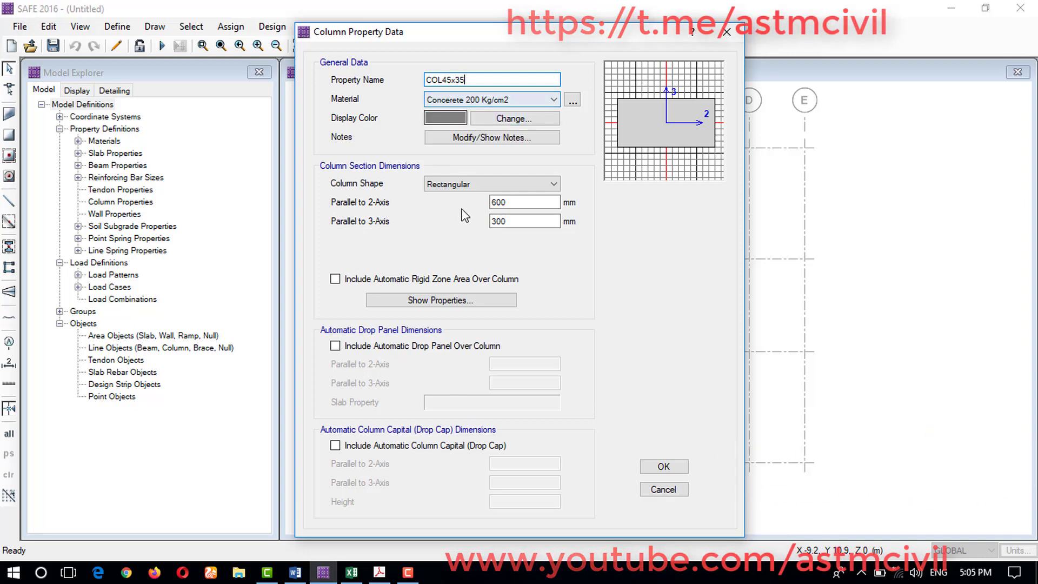
Step: Set the rectangular column's dimensions to 450 mm parallel to the 2-axis and 350 mm parallel to the 3-axis
double_click(508, 202)
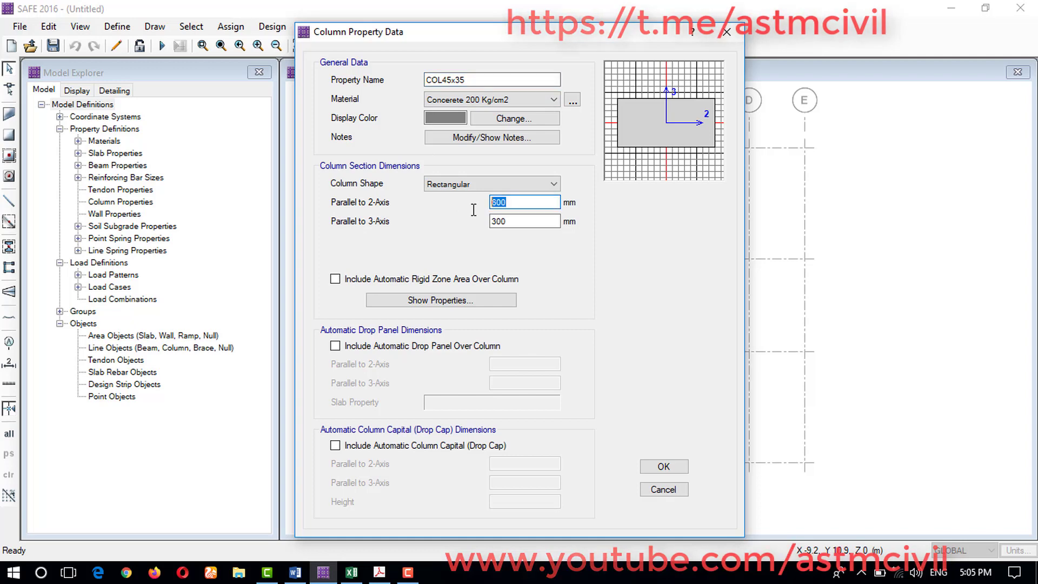
type("450")
double_click(500, 221)
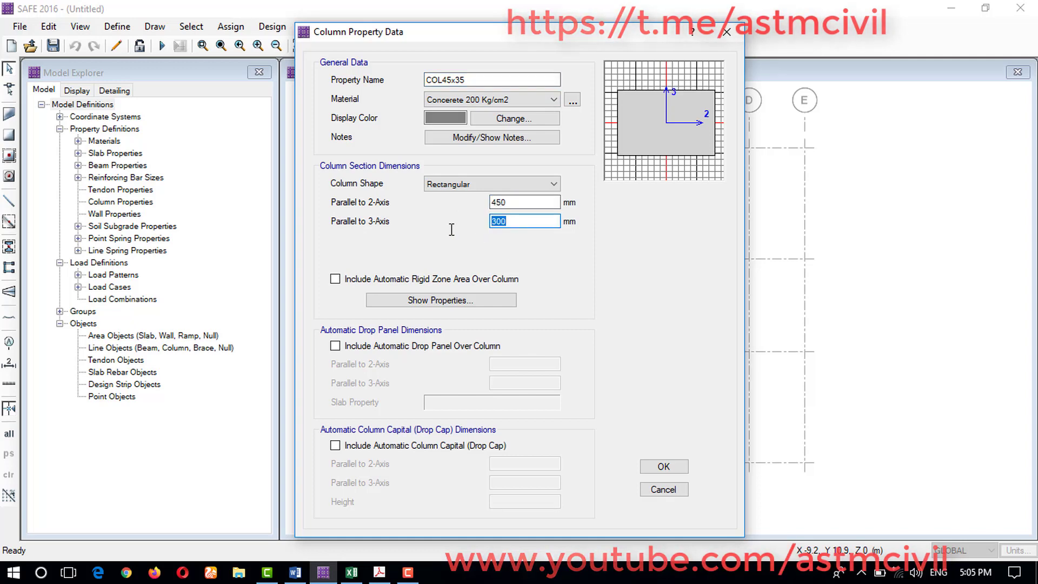
type("35")
Step: Include an automatic rigid zone and an automatic drop panel over the column, sized 1000 mm parallel to both the 2-axis and 3-axis
left_click(335, 279)
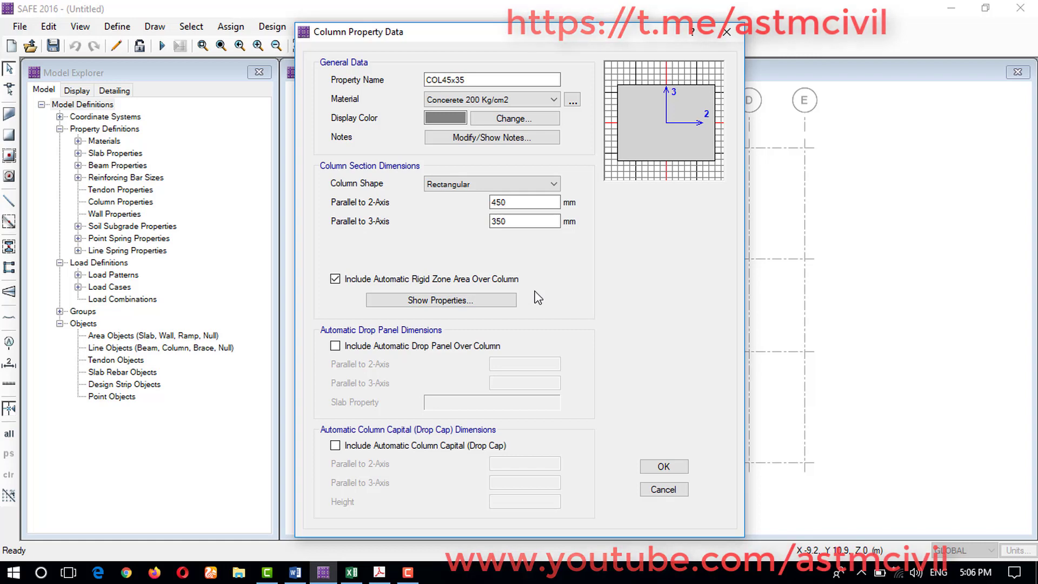
left_click(335, 346)
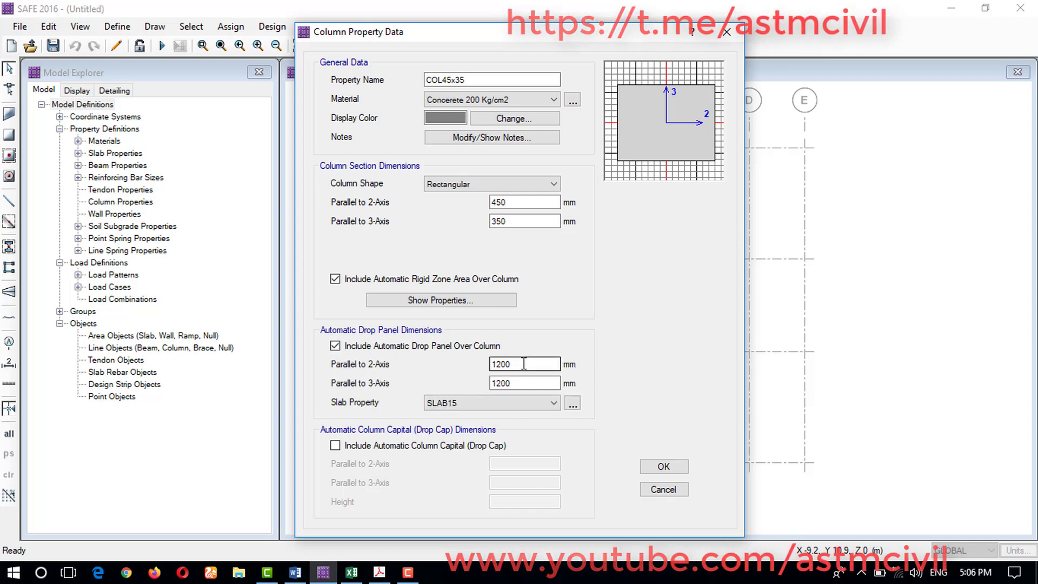
left_click_drag(524, 364, 492, 368)
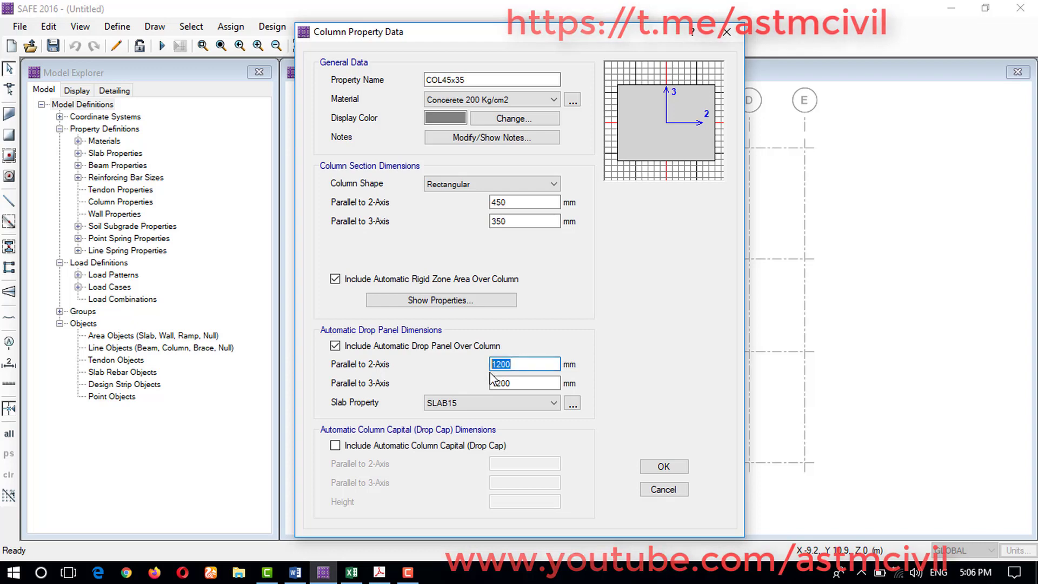
type("1")
double_click(520, 382)
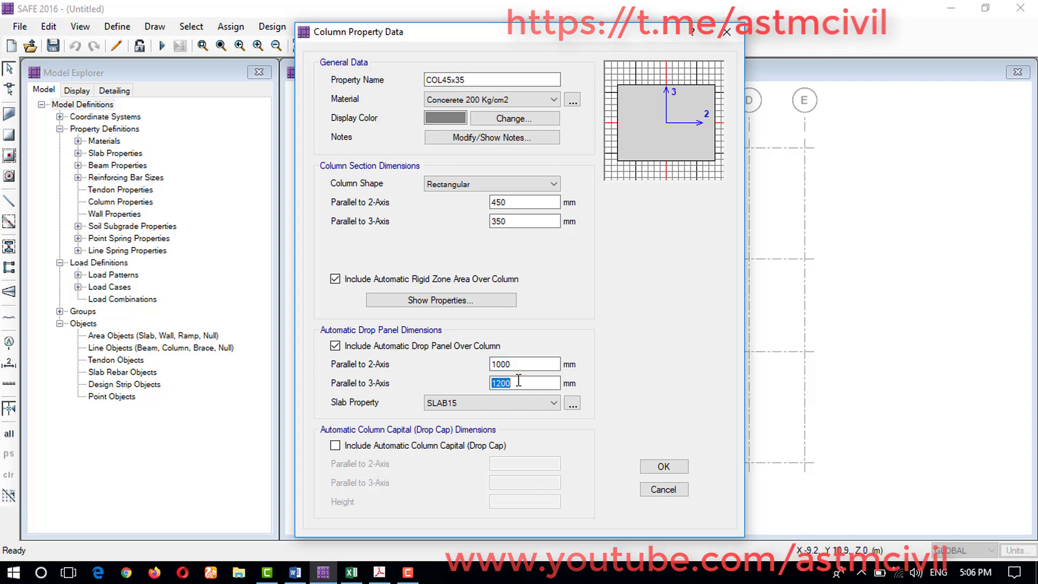
type("1000")
Step: Assign the Drop slab property to the column's automatic drop panel and accept the column property definitions
left_click(457, 405)
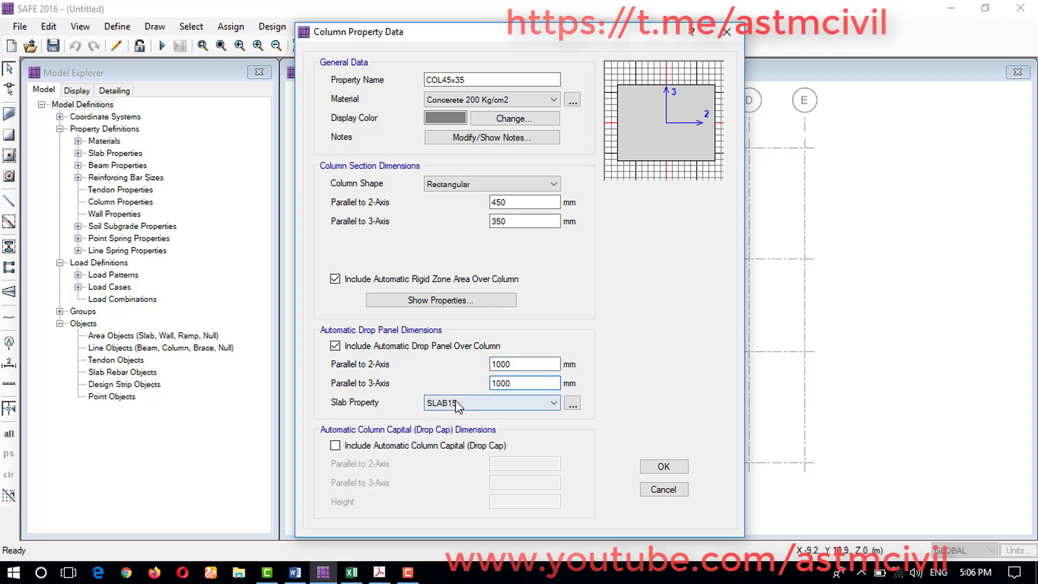
left_click(457, 427)
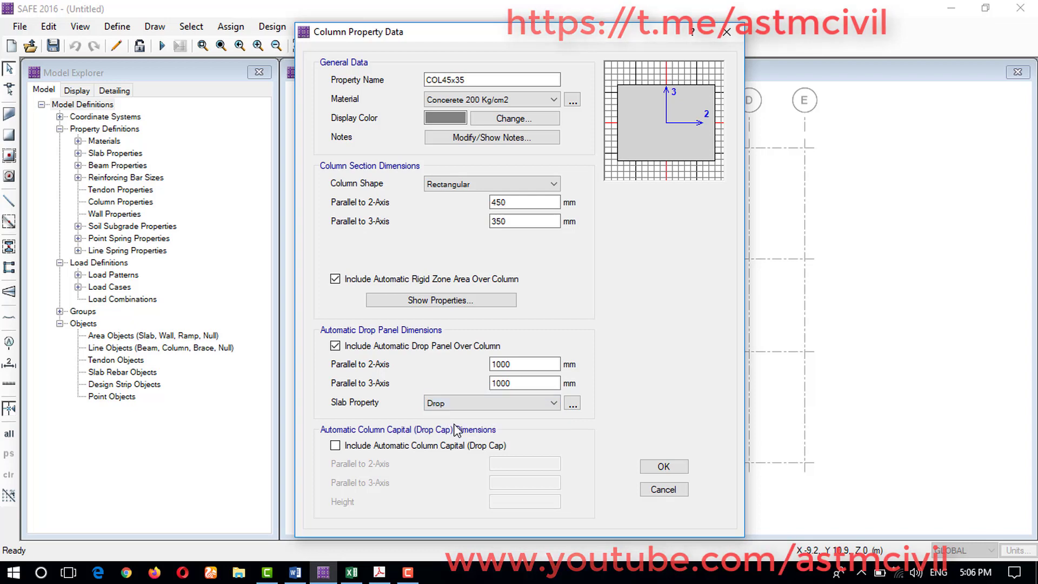
left_click(663, 468)
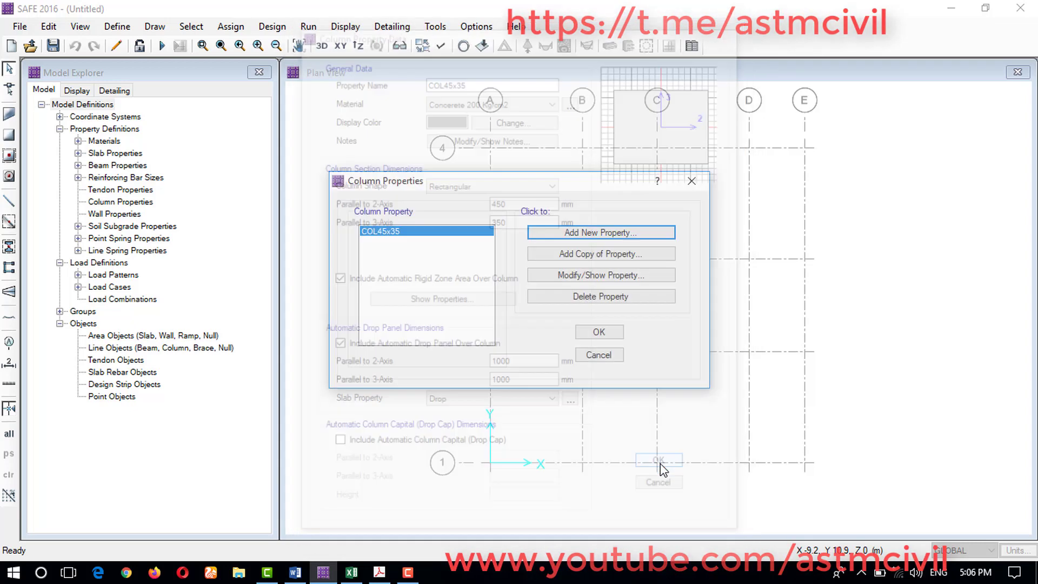
left_click(597, 333)
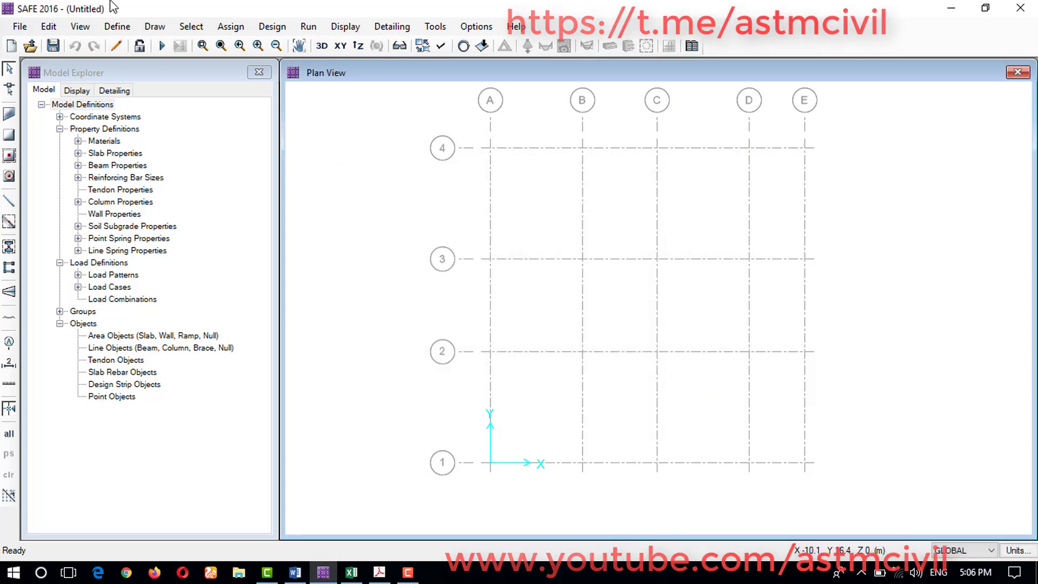
left_click(118, 27)
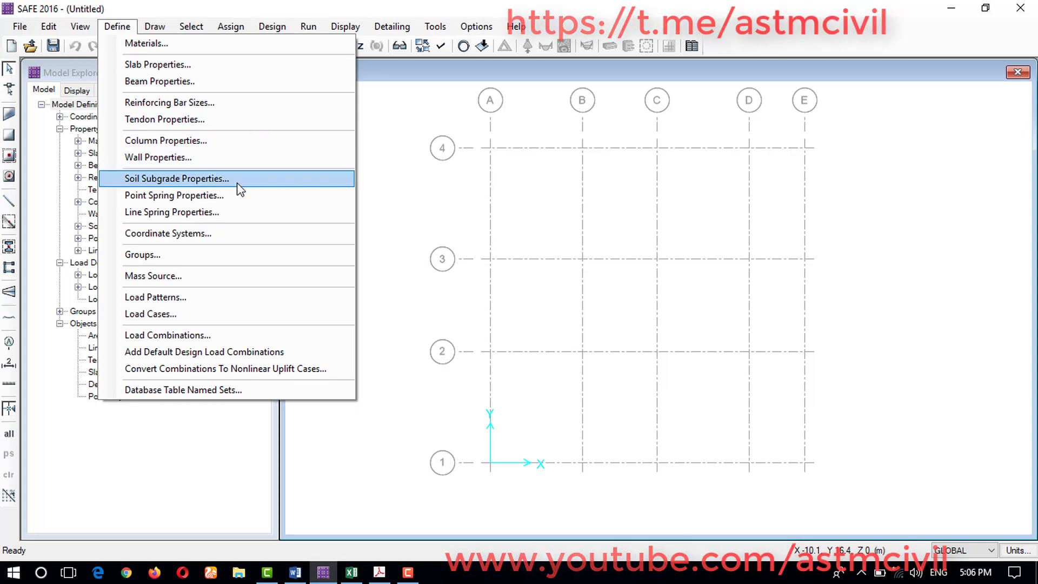
left_click(120, 27)
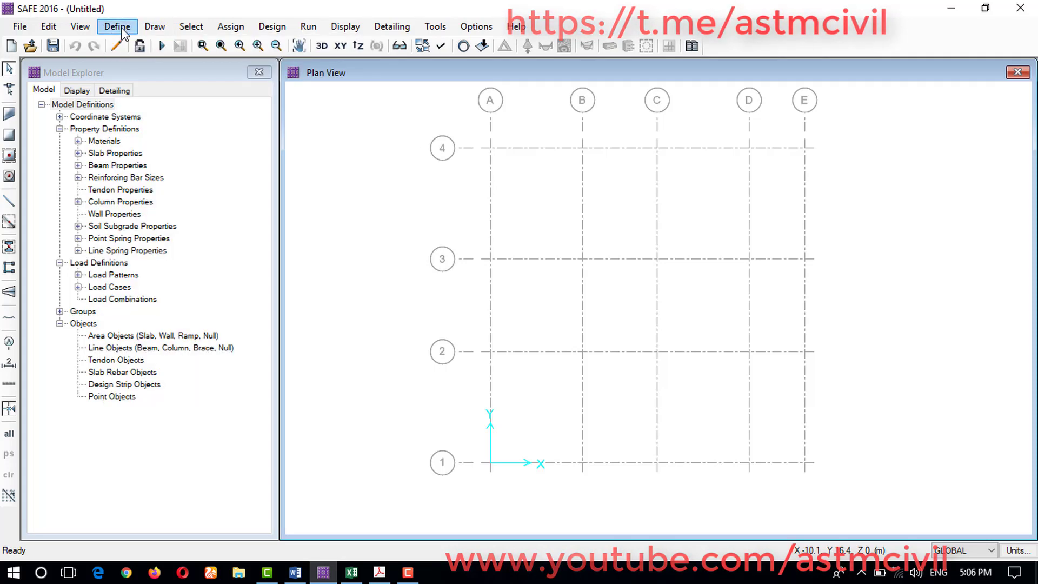
left_click(8, 117)
left_click(8, 117)
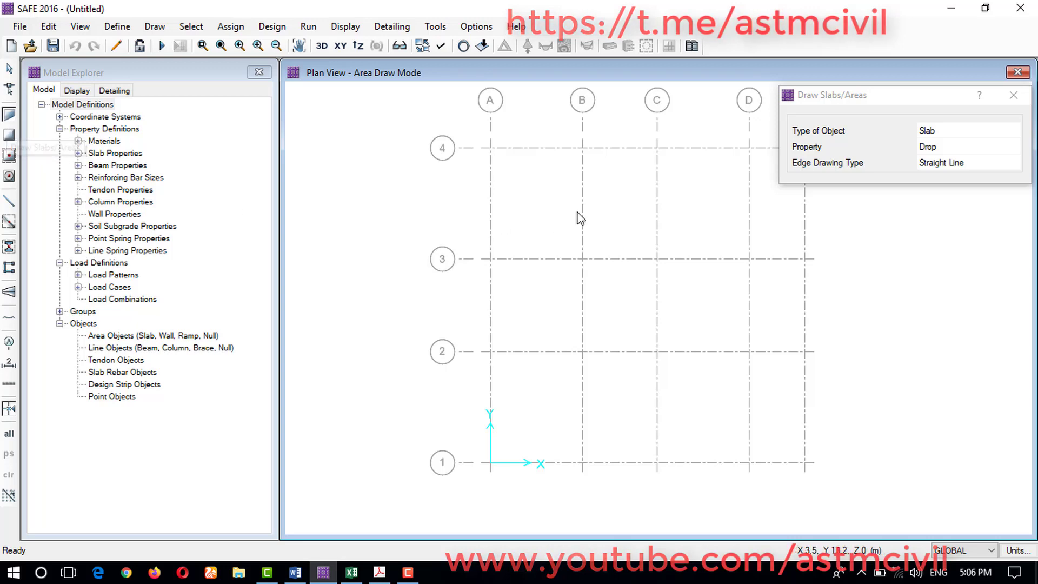
left_click(490, 149)
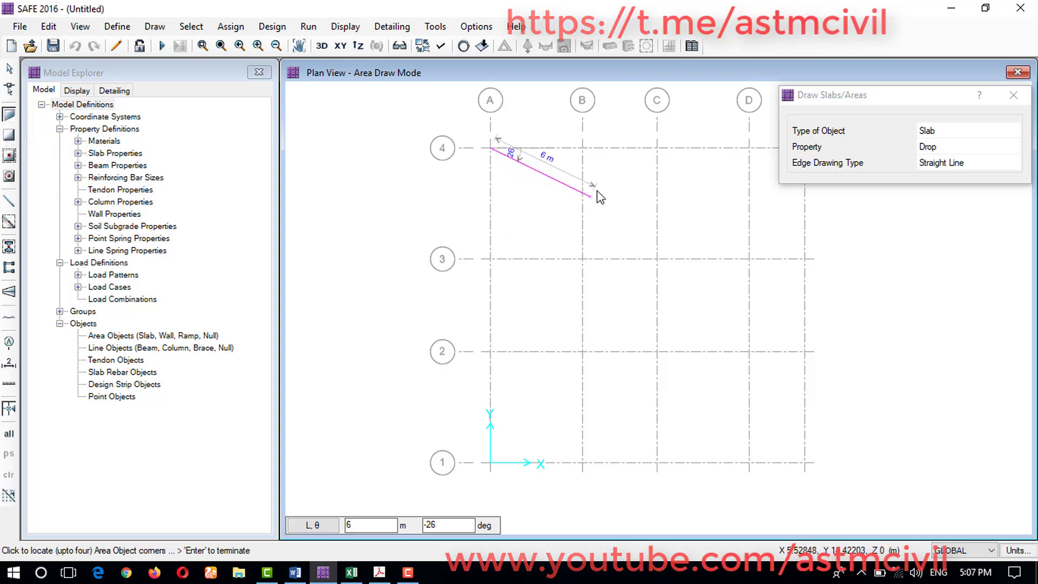
left_click(656, 153)
left_click(657, 259)
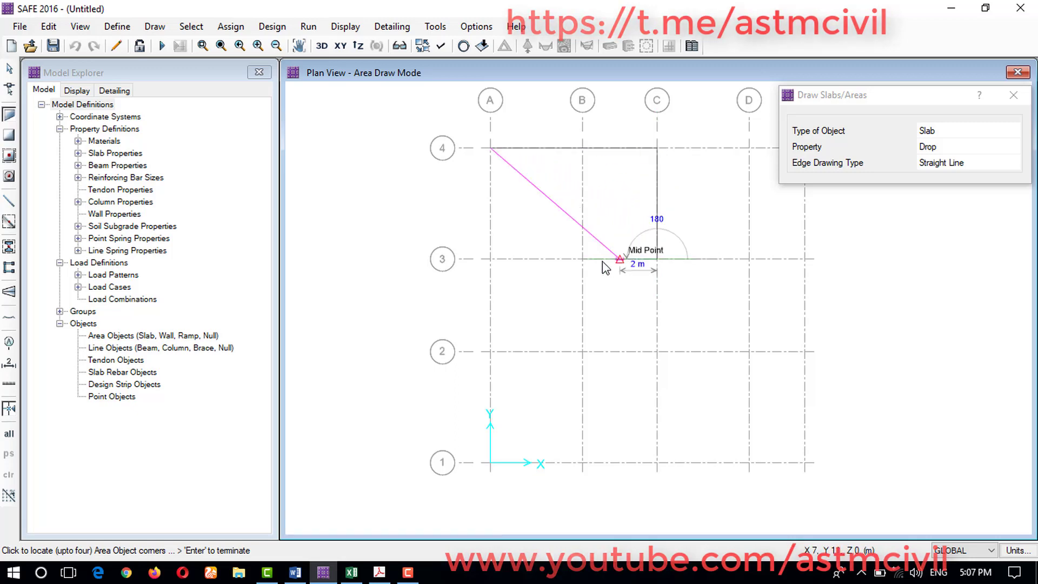
left_click(582, 259)
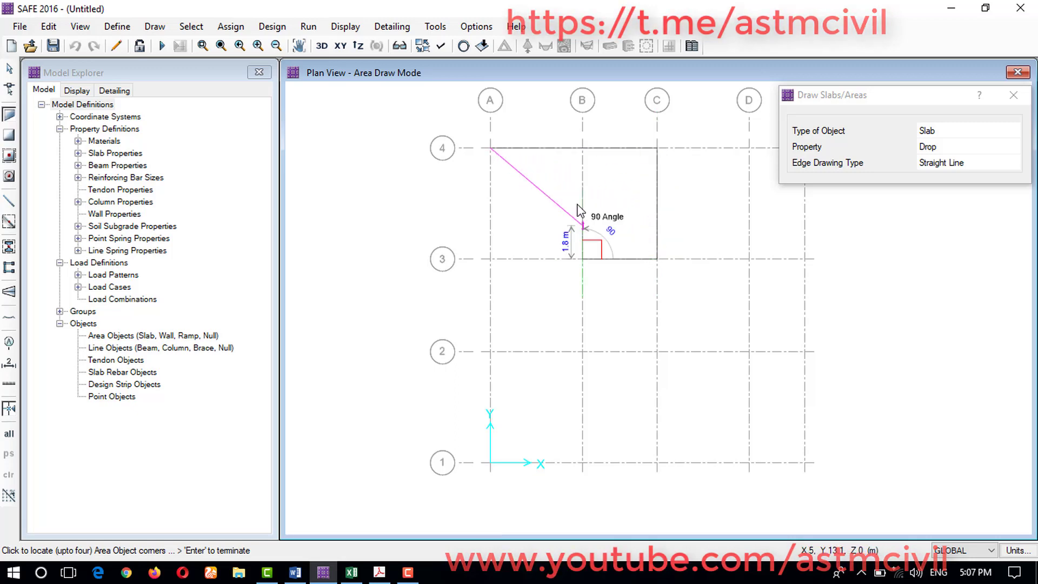
left_click(582, 148)
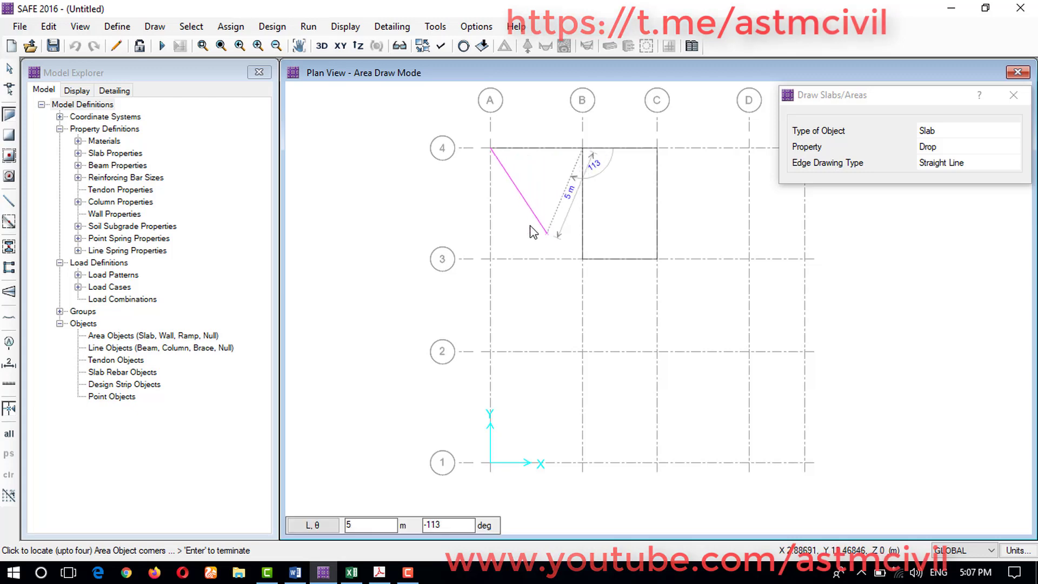
left_click(490, 203)
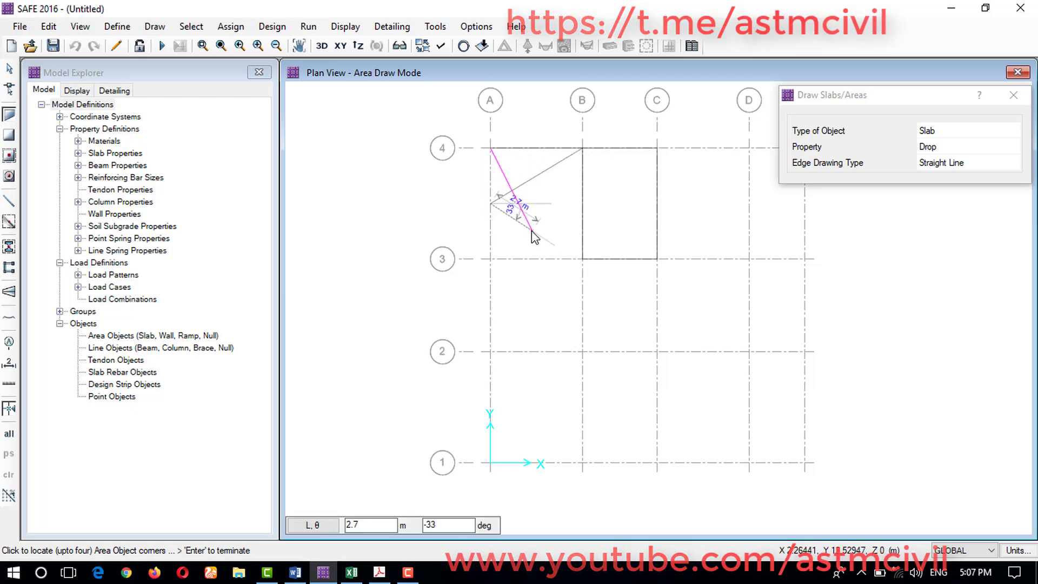
key("Escape")
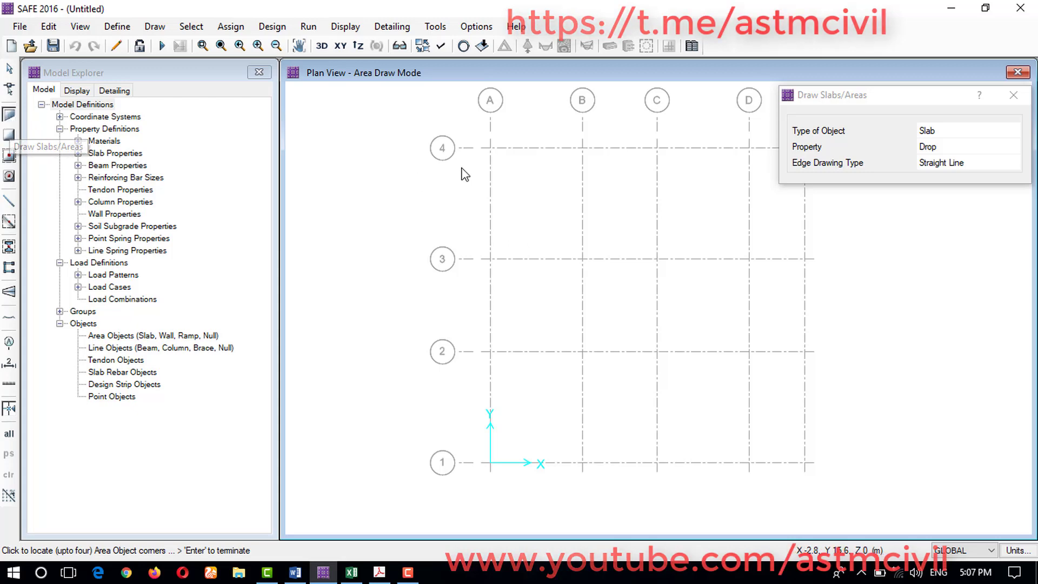
Step: Draw an L-shaped slab area with the Drop property through grid points A4, C4, C3, B3, B2 and A2
left_click(490, 147)
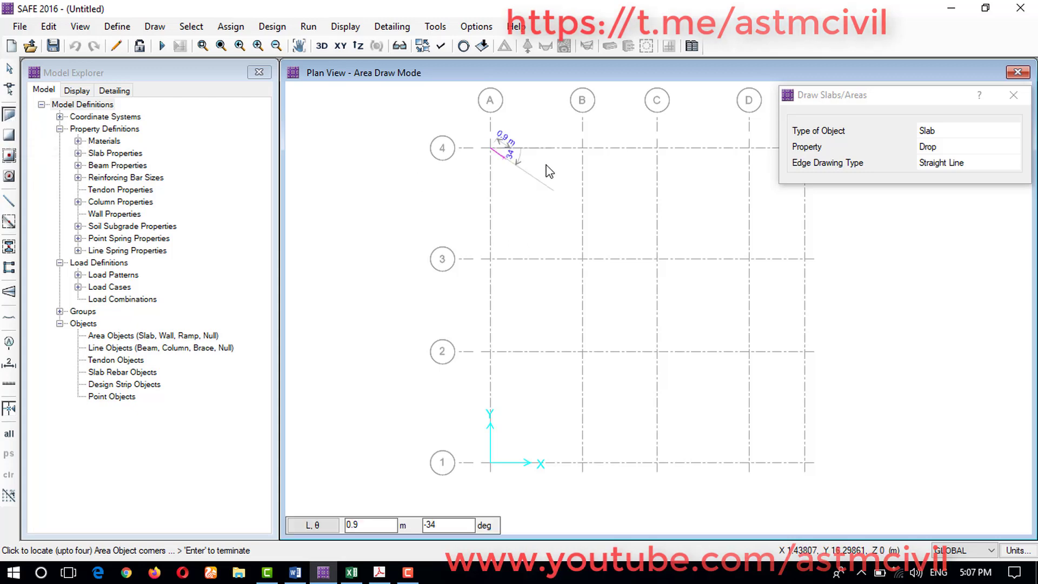
left_click(657, 147)
left_click(657, 259)
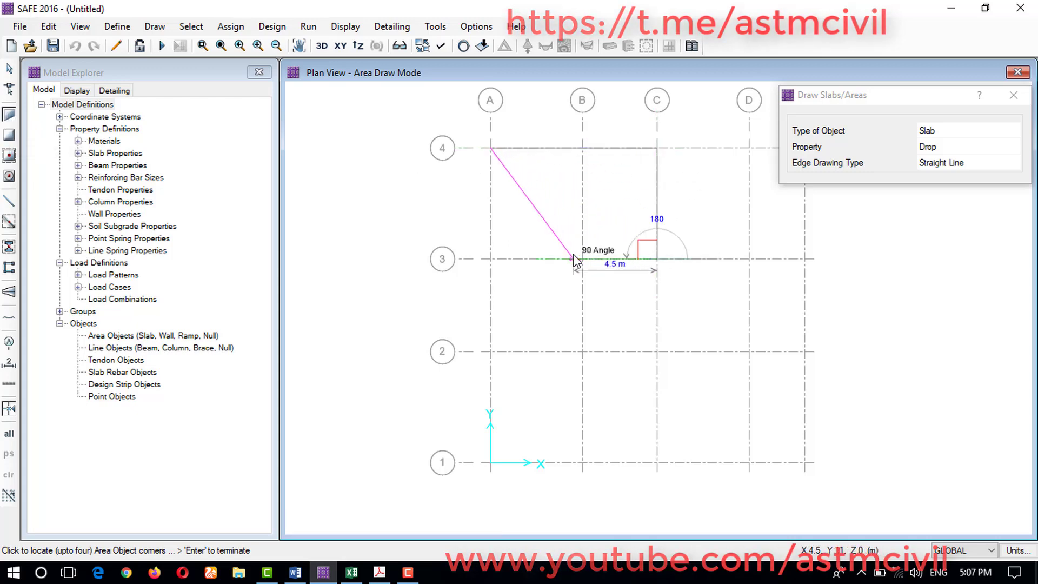
left_click(583, 259)
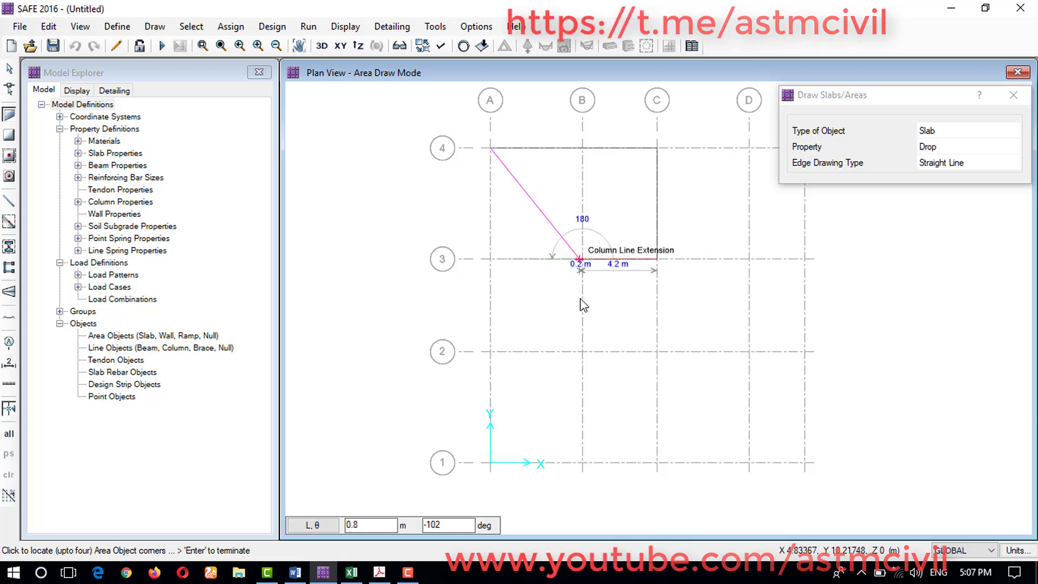
left_click(583, 352)
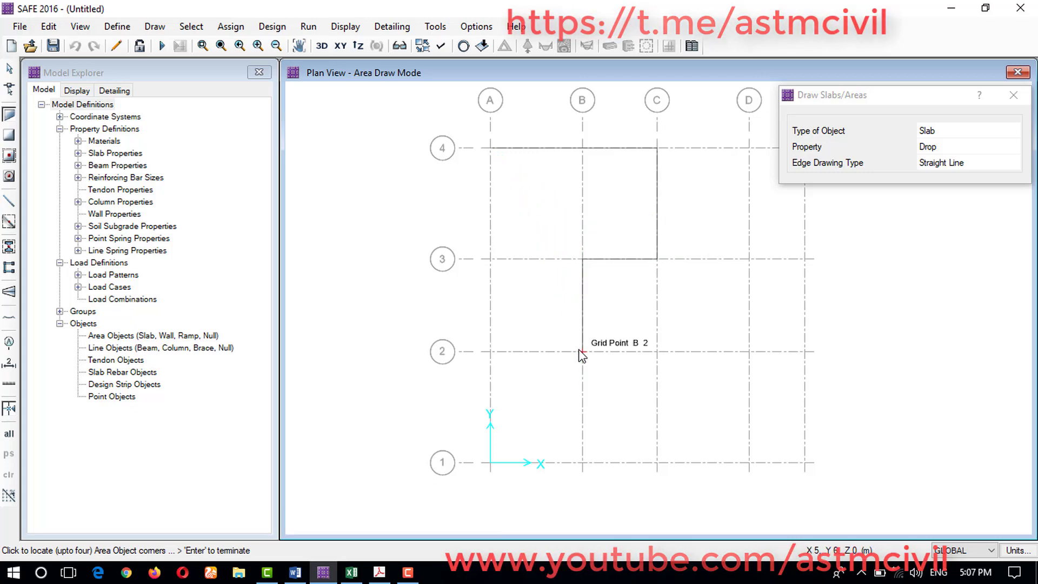
left_click(489, 351)
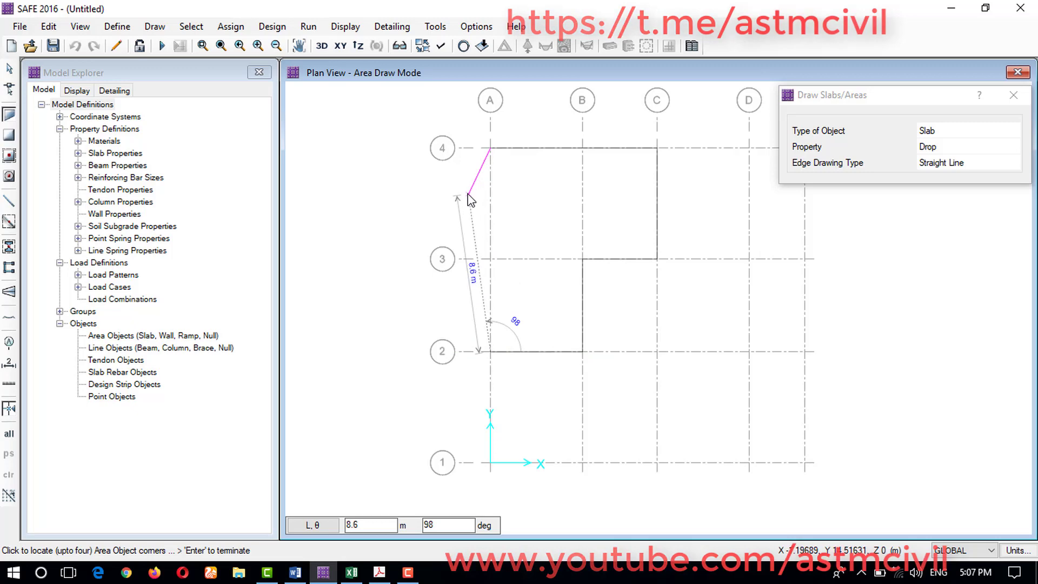
key("Return")
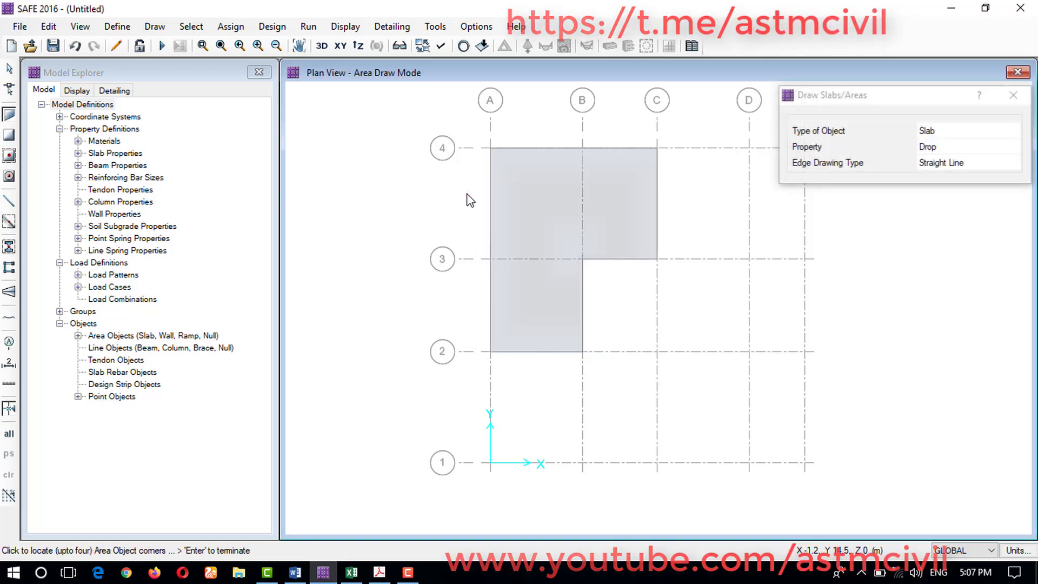
Step: Abandon the started area outline and delete the L-shaped slab from the plan
left_click(534, 216)
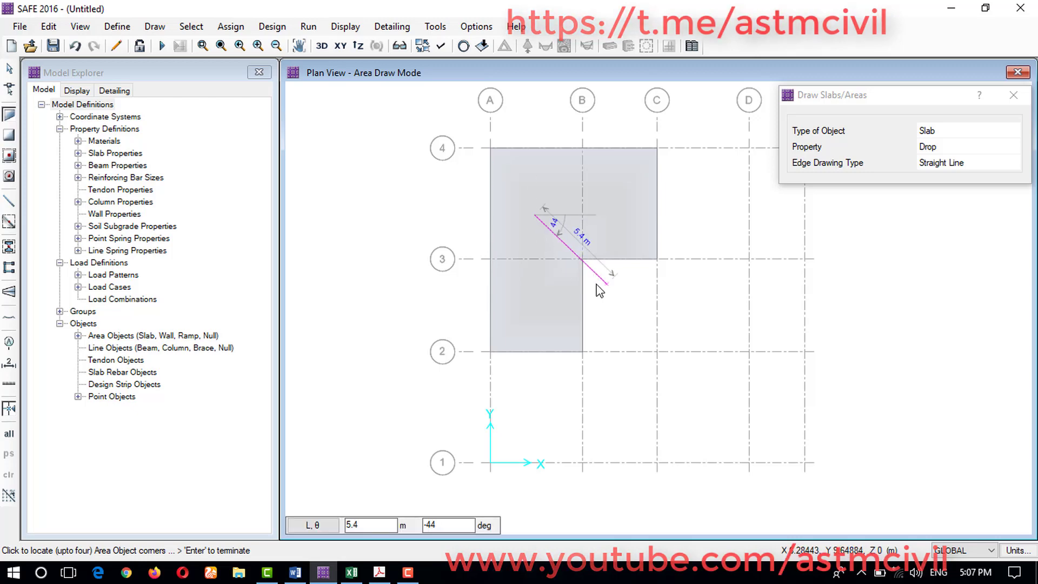
left_click(8, 69)
left_click(514, 213)
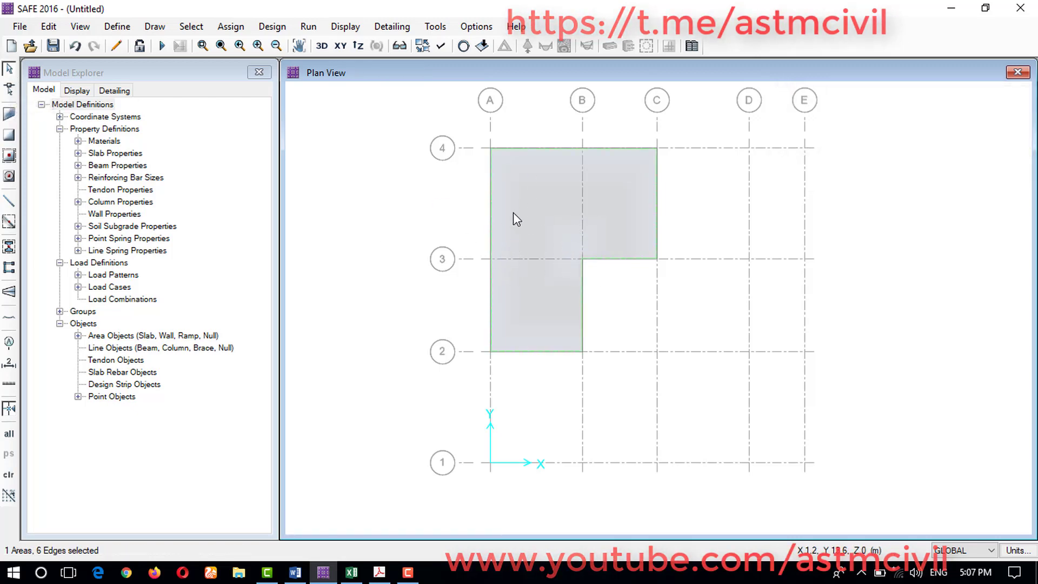
key("Delete")
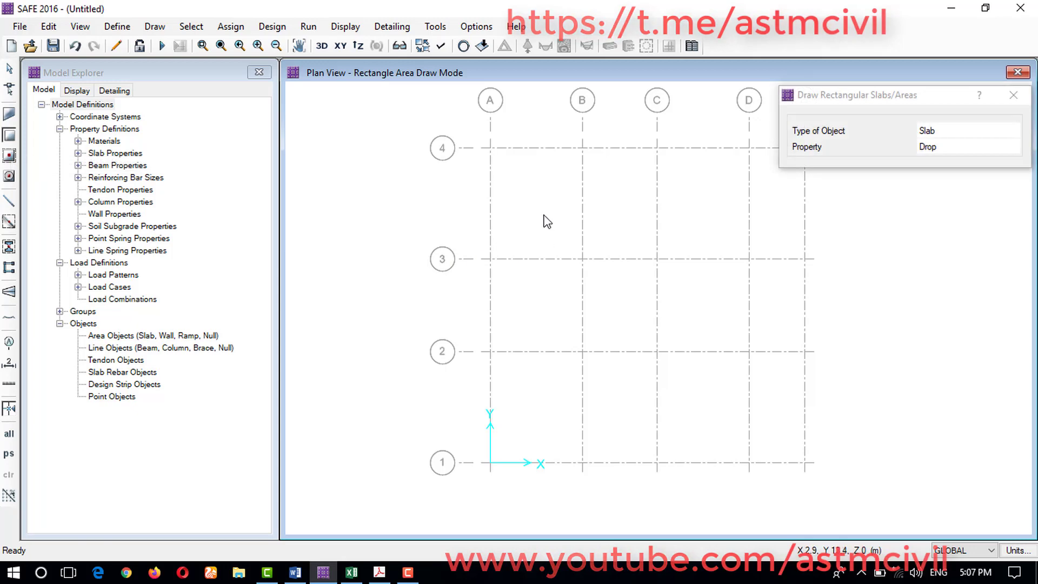
Step: Draw a rectangular slab with the SLAB15 property from grid point A4 to grid point B3
left_click_drag(916, 97, 866, 104)
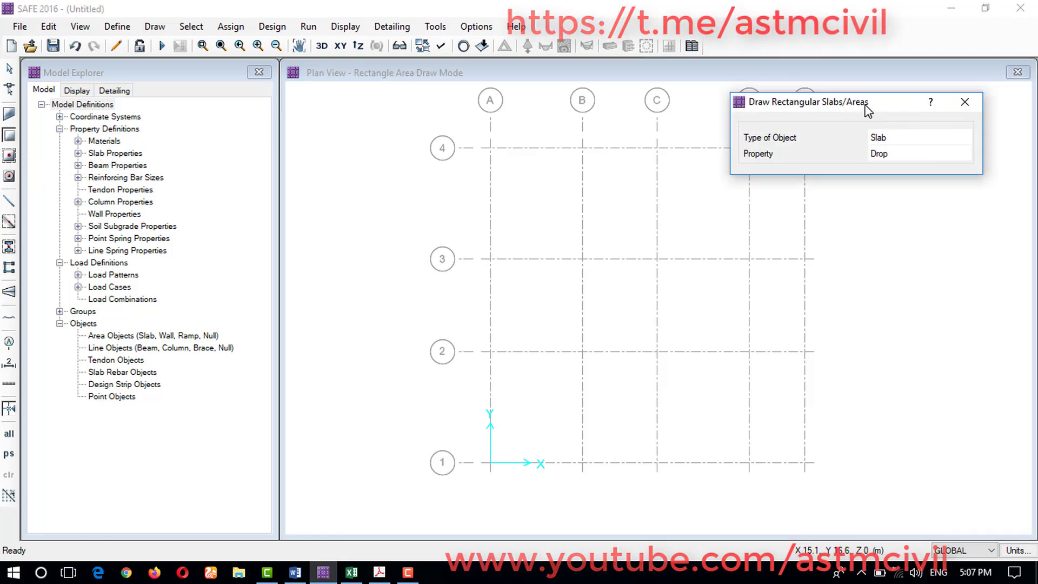
left_click(918, 156)
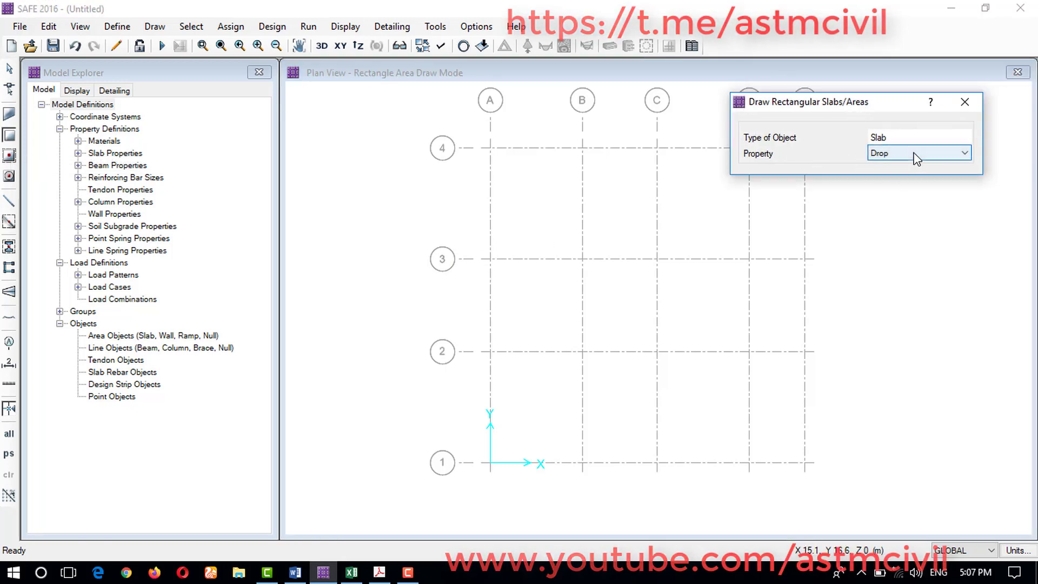
left_click(914, 153)
left_click(906, 187)
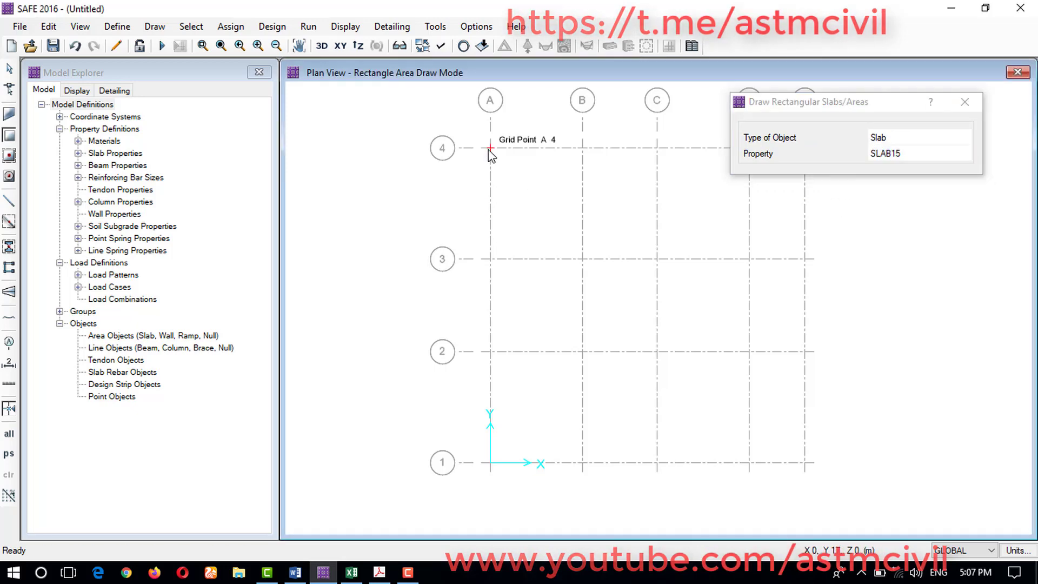
left_click_drag(490, 148, 579, 259)
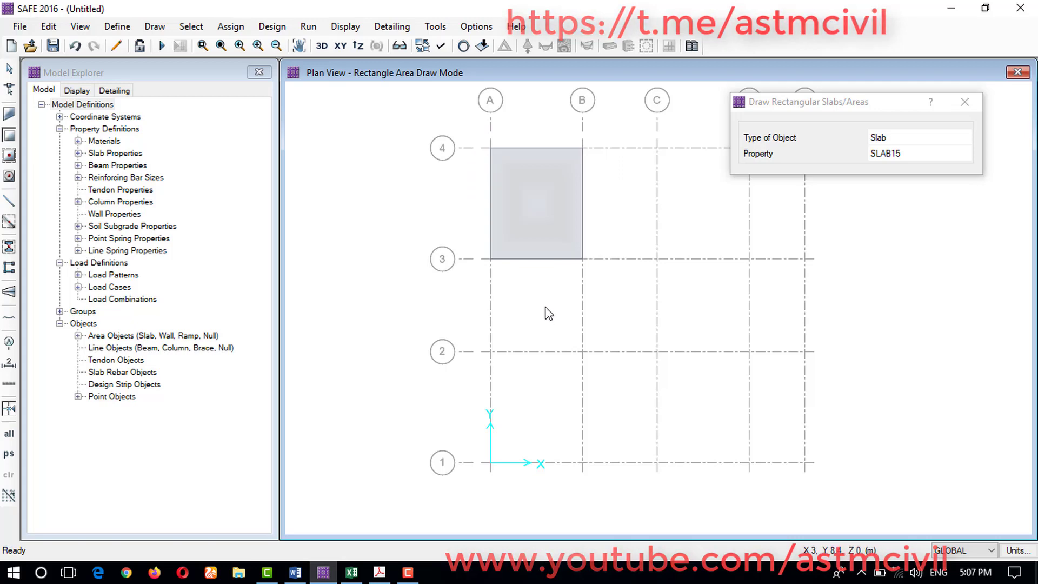
left_click(965, 102)
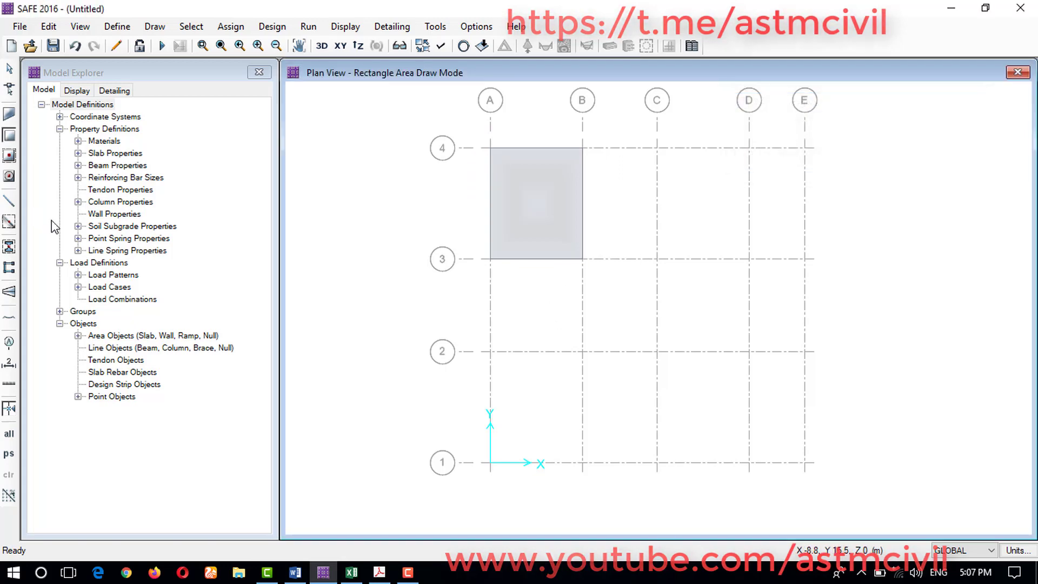
Step: Delete the rectangular slab between grids A–B and 3–4
left_click(8, 69)
left_click(518, 201)
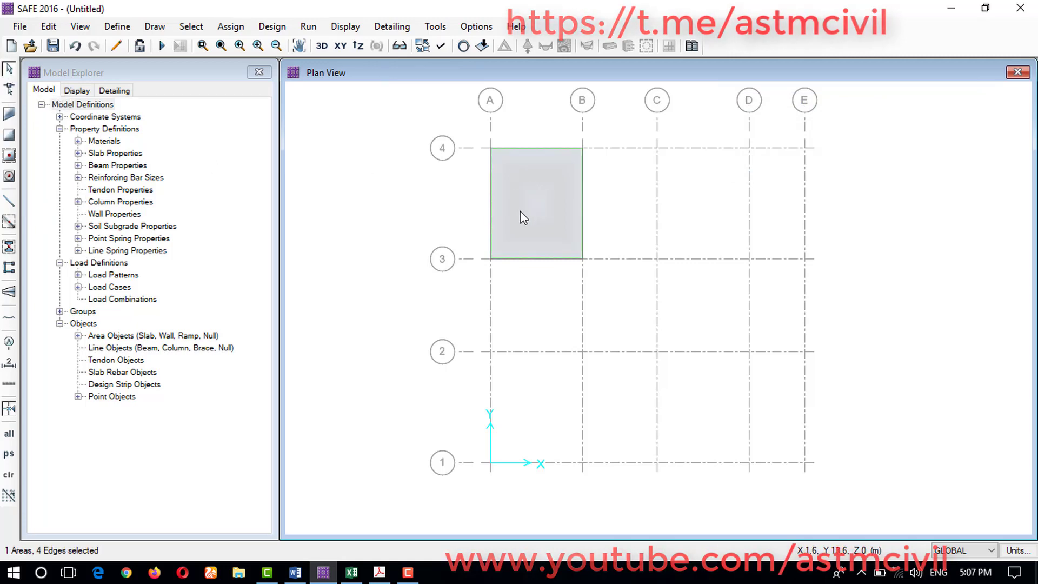
key("Delete")
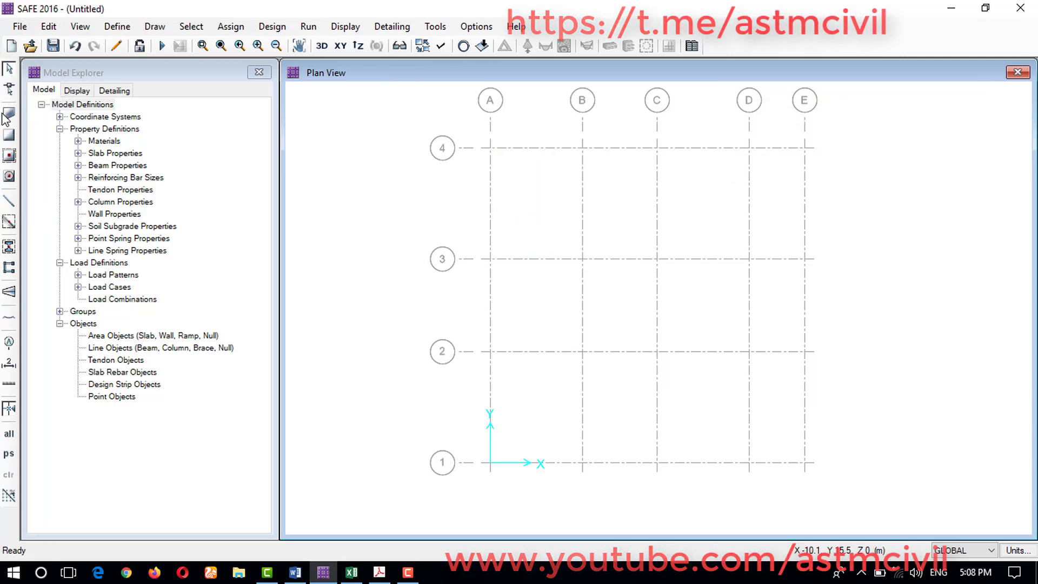
Step: Quick-draw SLAB15 slabs by grids in the A–B and B–C bays between grid lines 3 and 4
left_click(9, 157)
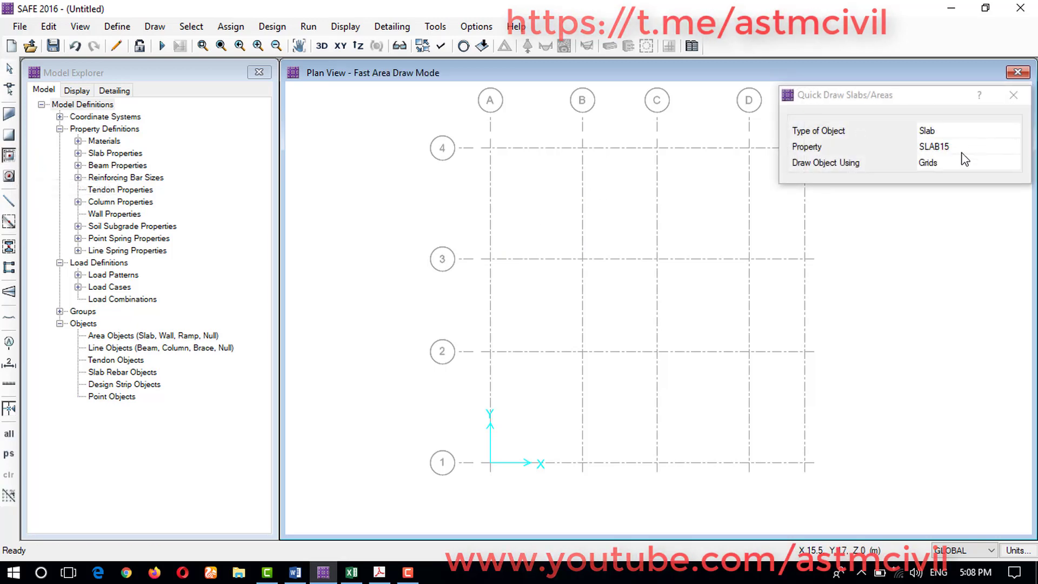
left_click(538, 209)
left_click(621, 238)
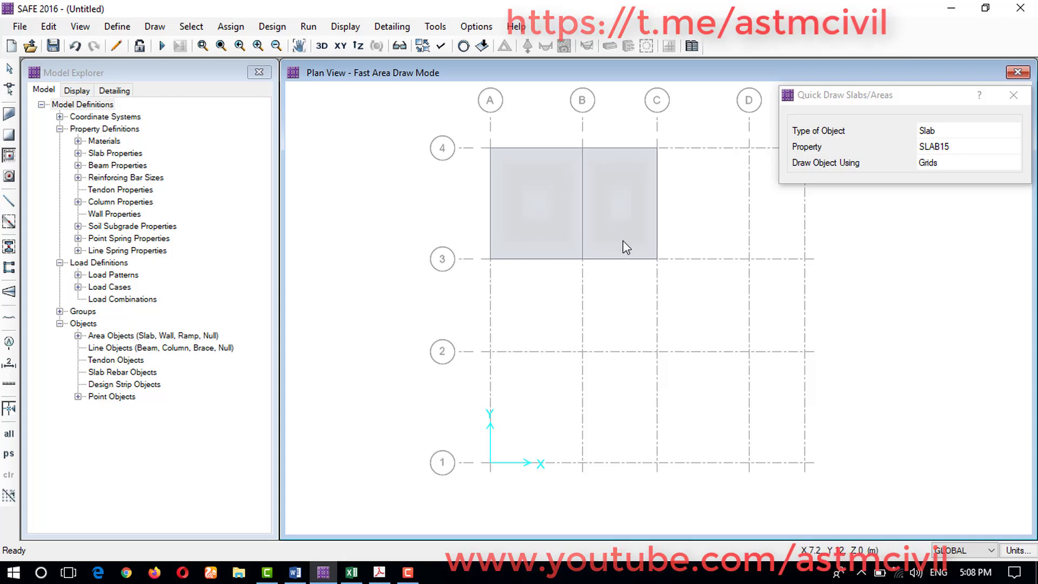
Step: Undo the two quick-drawn slabs between grid lines 3 and 4 and end the quick area drawing
key("ctrl+z")
key("ctrl+z")
left_click(1014, 95)
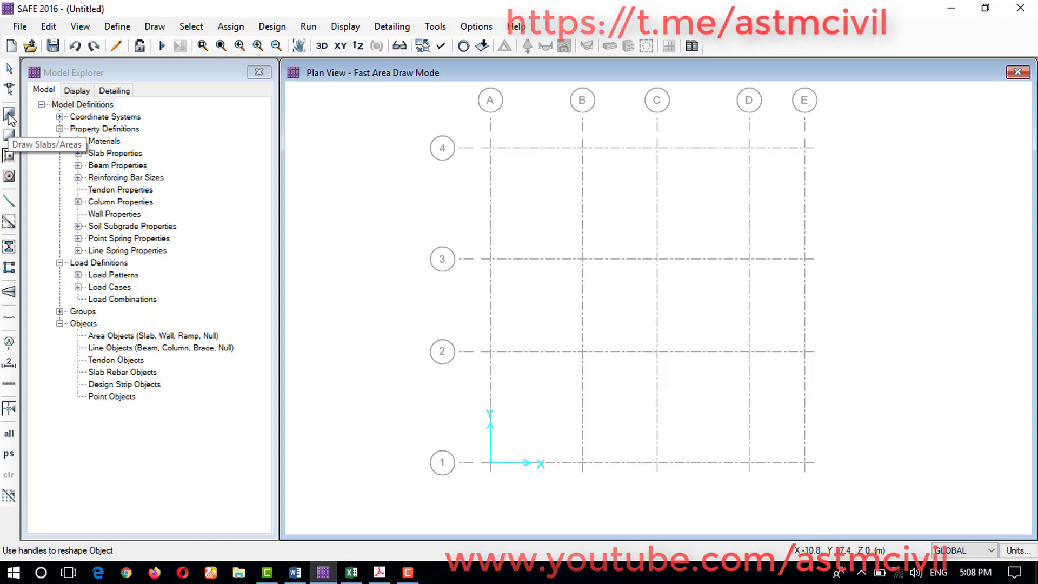
Step: Draw a SLAB15 slab with straight edges through grid points A4, E4, E3, D3, D2, E2, E1 and A1
left_click(9, 116)
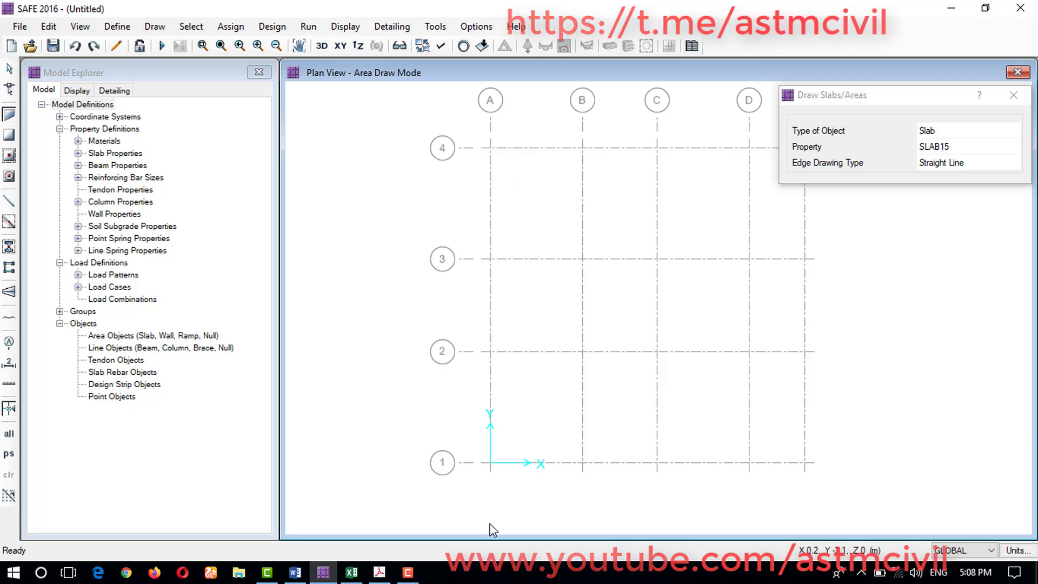
left_click(490, 151)
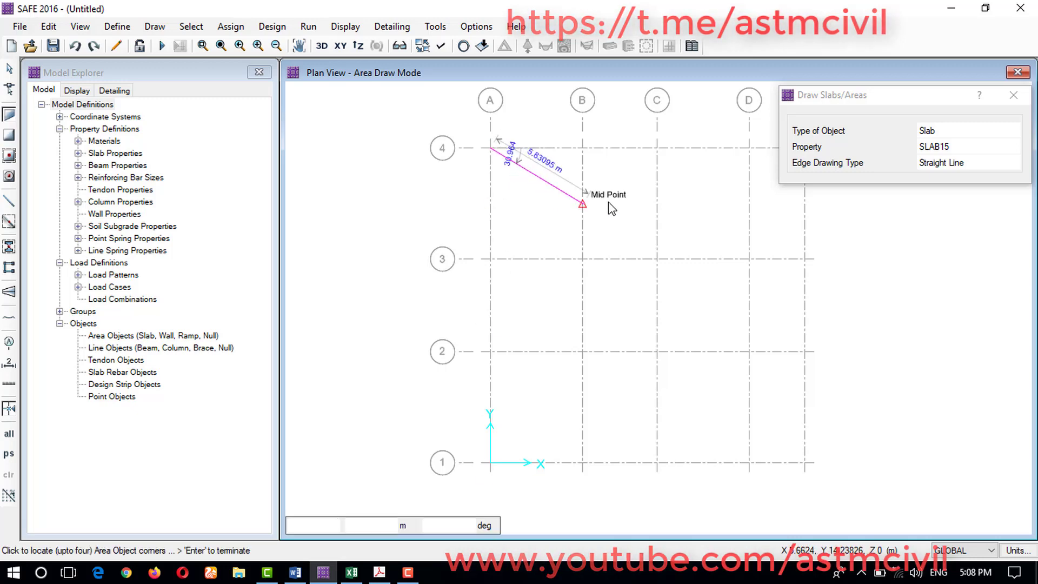
middle_click_drag(734, 189, 619, 190)
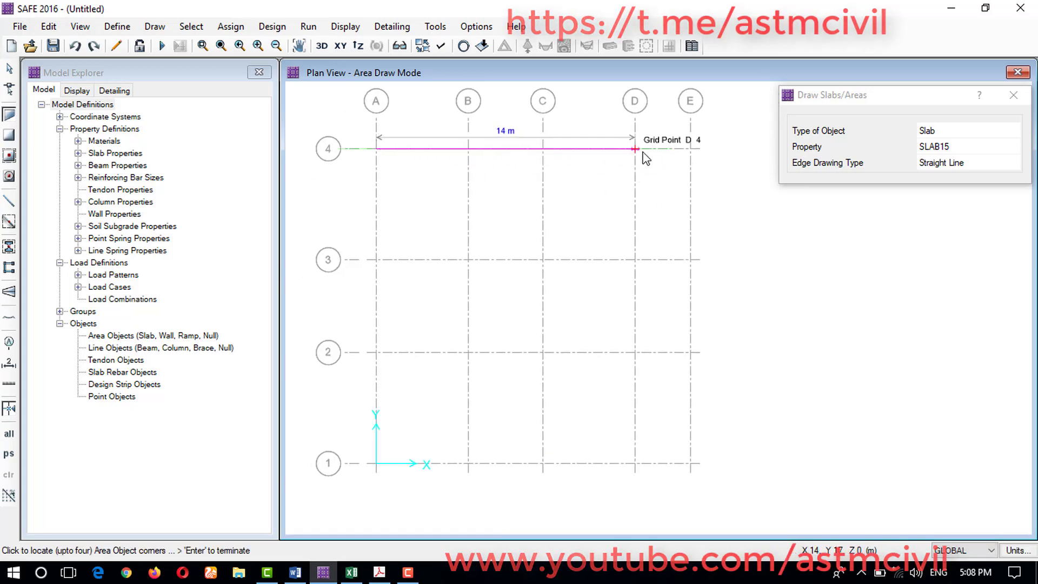
left_click(692, 147)
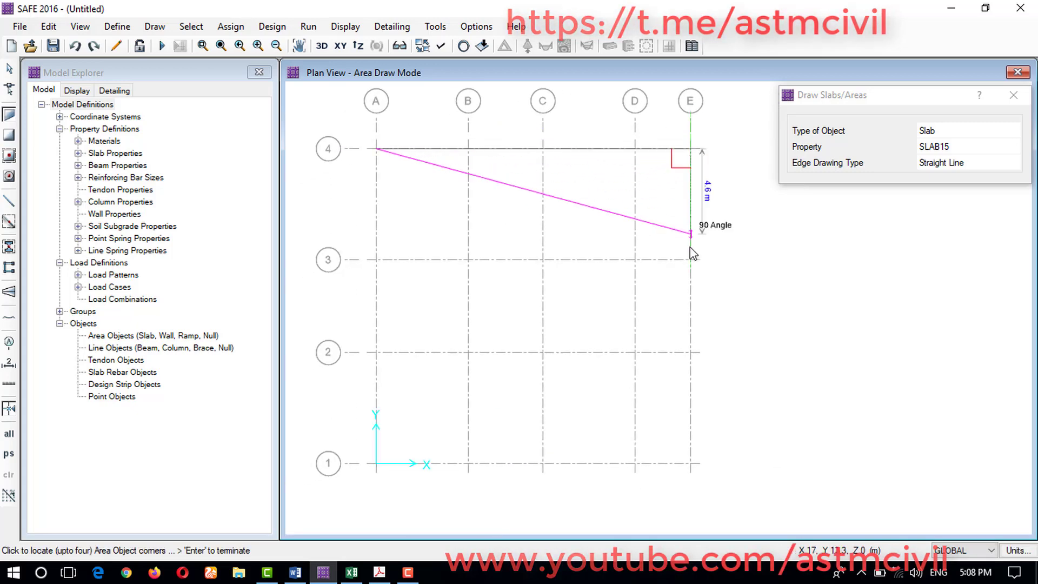
left_click(691, 260)
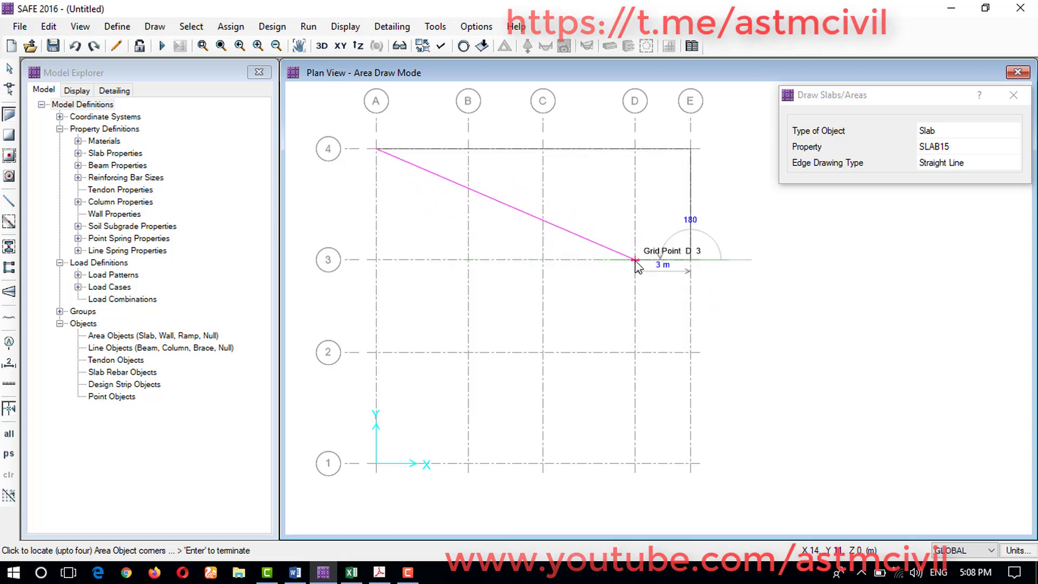
left_click(636, 260)
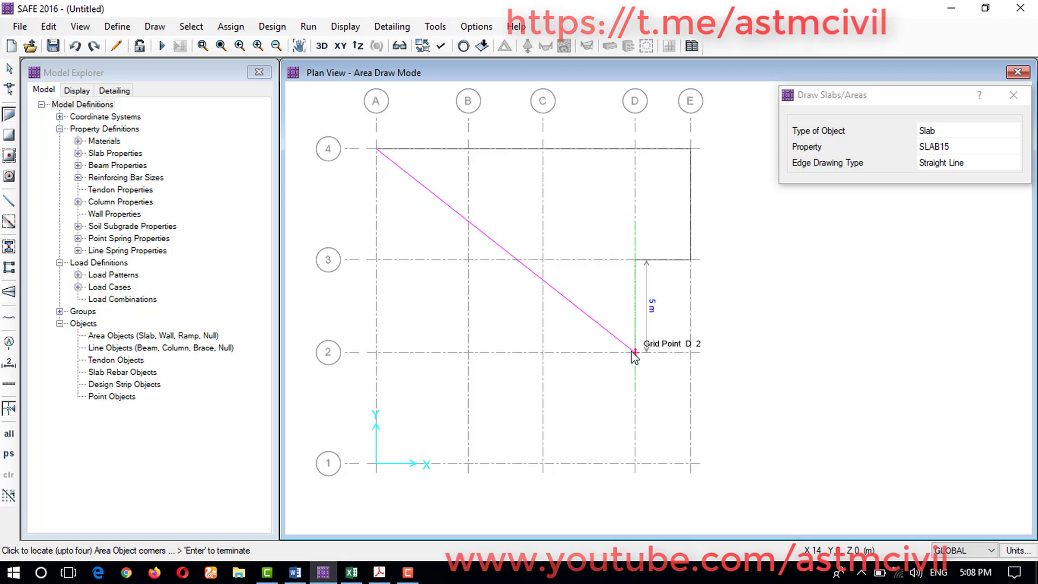
left_click(635, 352)
left_click(691, 352)
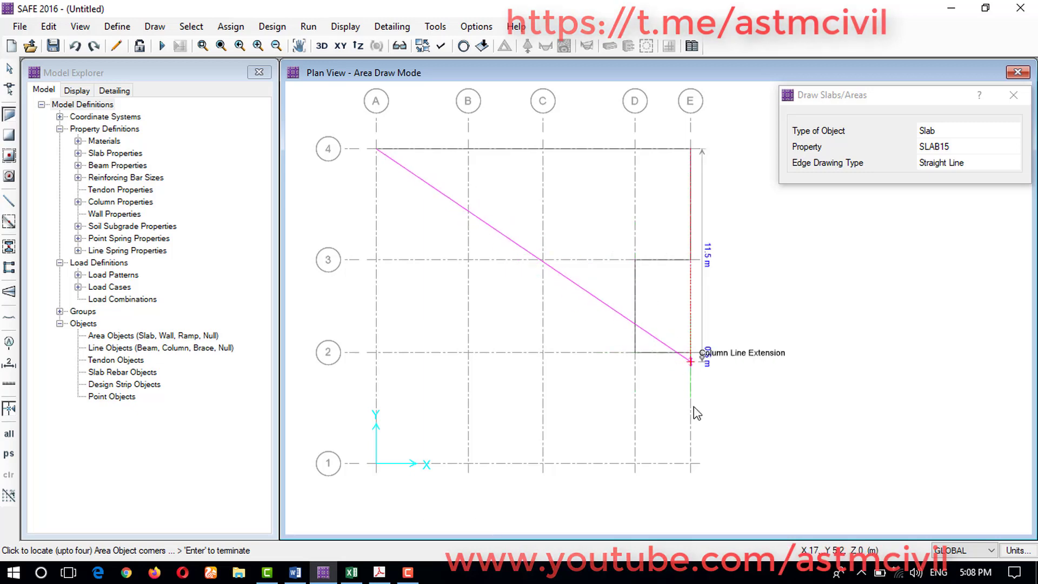
left_click(691, 463)
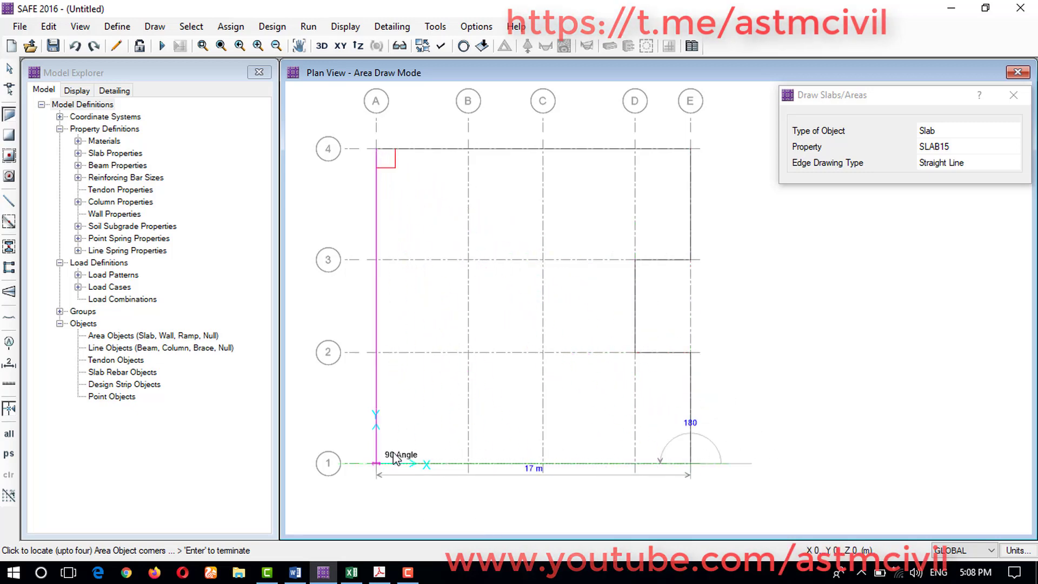
left_click(378, 463)
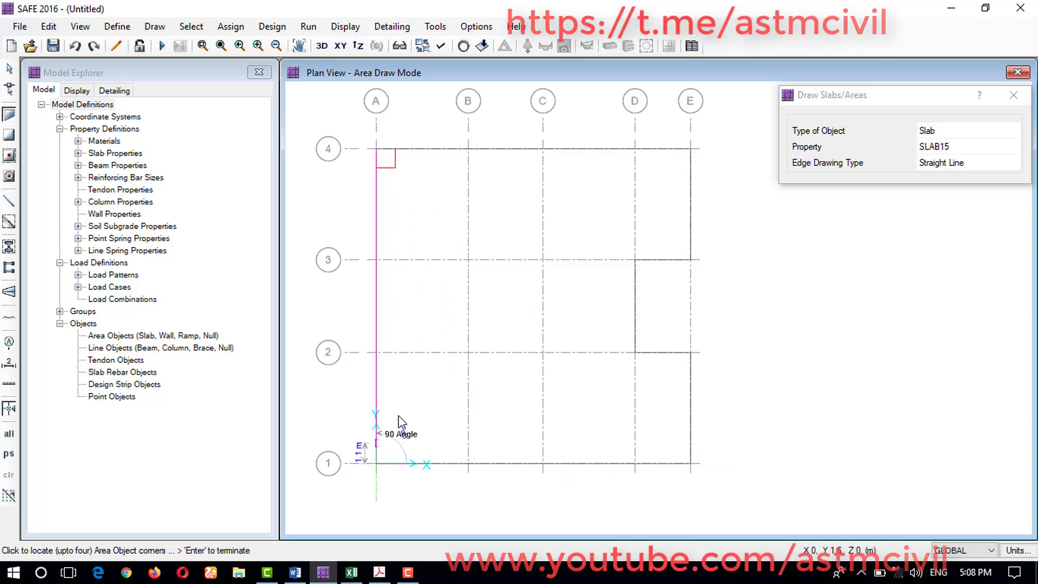
left_click(371, 182)
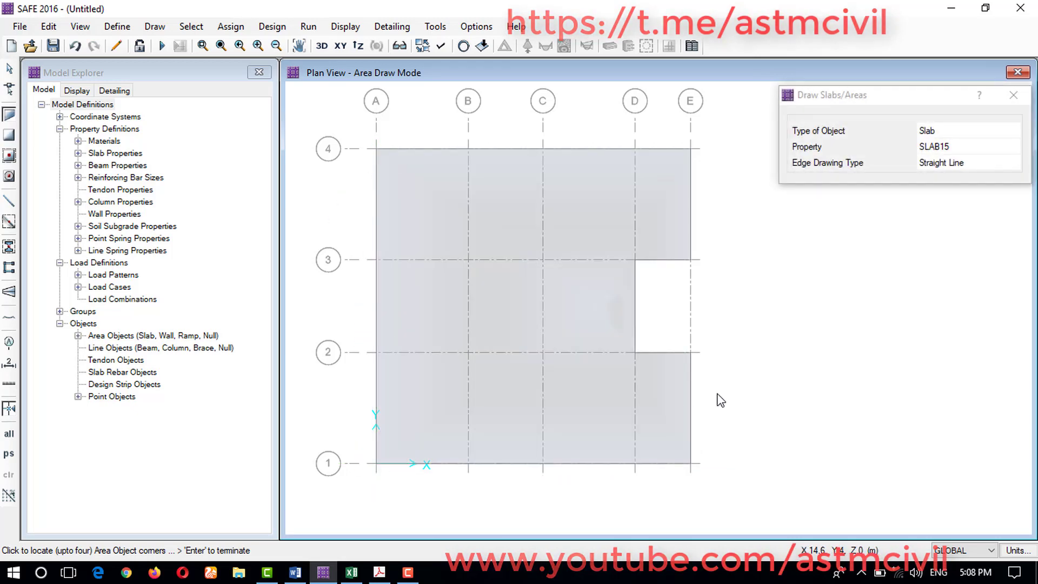
middle_click_drag(761, 295, 804, 291)
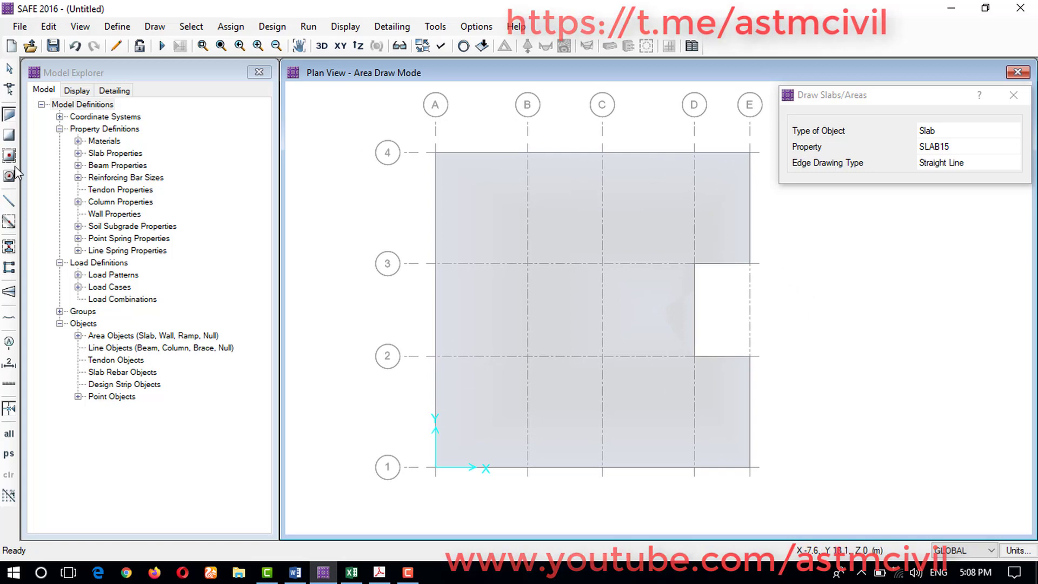
Step: Place COL45x35 columns with 3.5 m height below at grid points A4, B3, A3, B4, C4 and D4
left_click(9, 250)
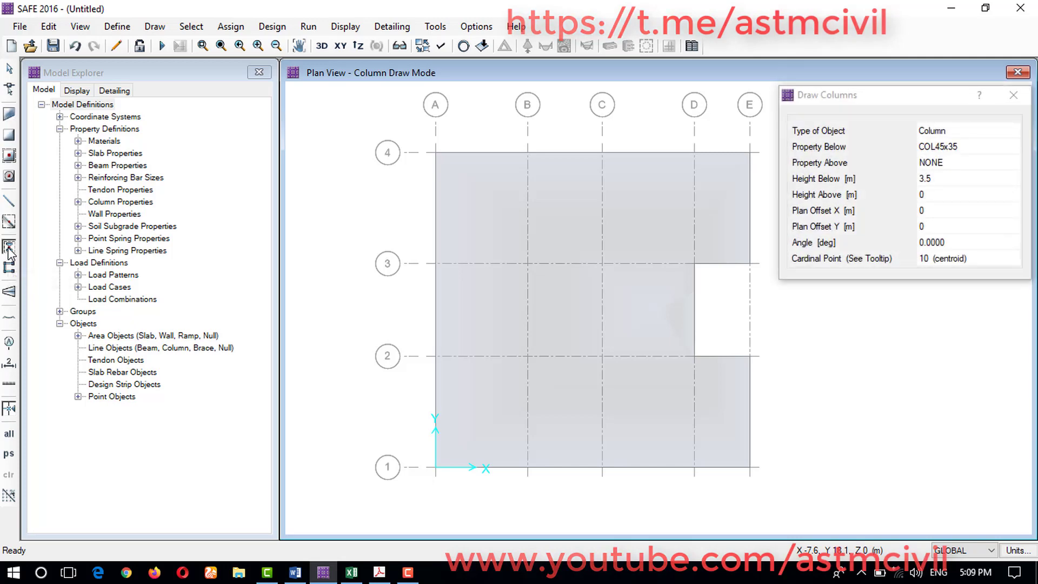
left_click_drag(938, 100, 830, 84)
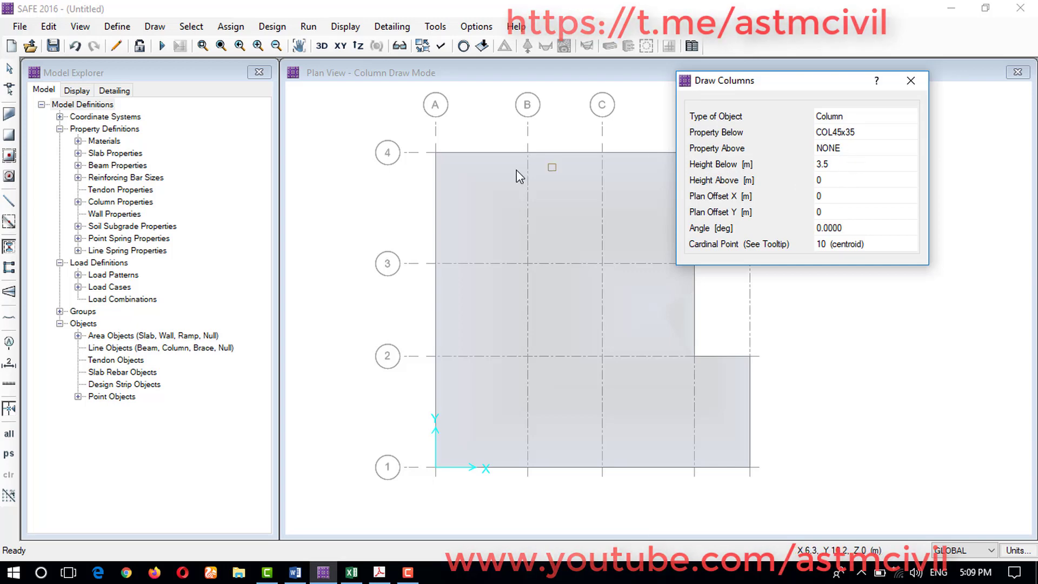
left_click_drag(797, 92, 953, 108)
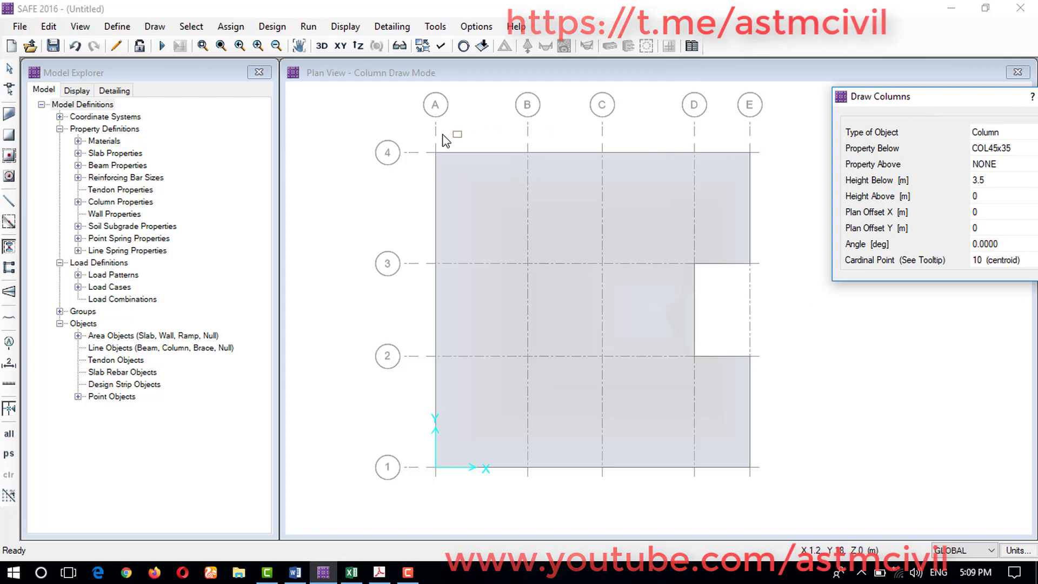
left_click(435, 152)
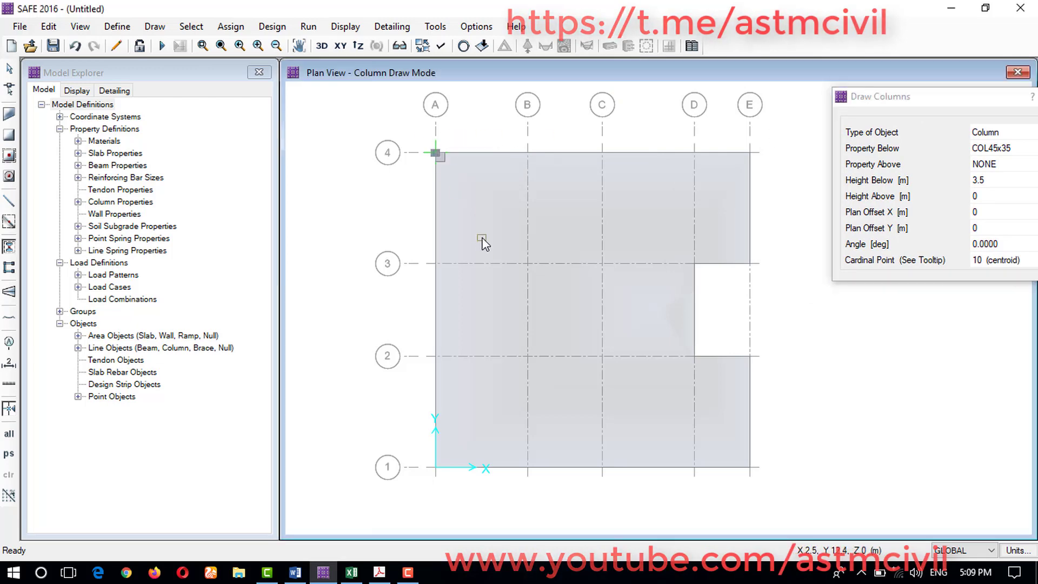
left_click(530, 264)
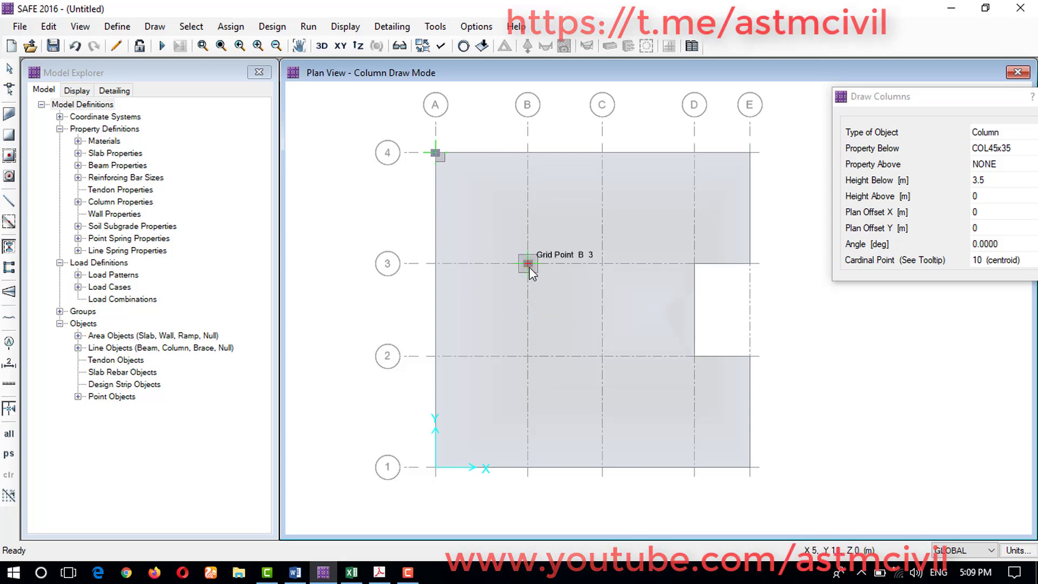
scroll(530, 267, "up", 1)
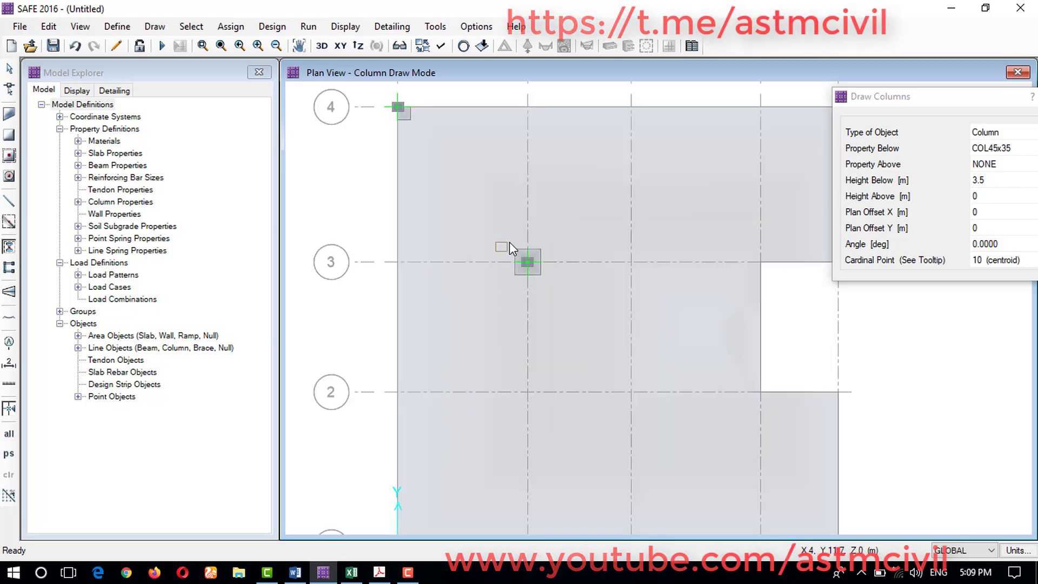
left_click(398, 262)
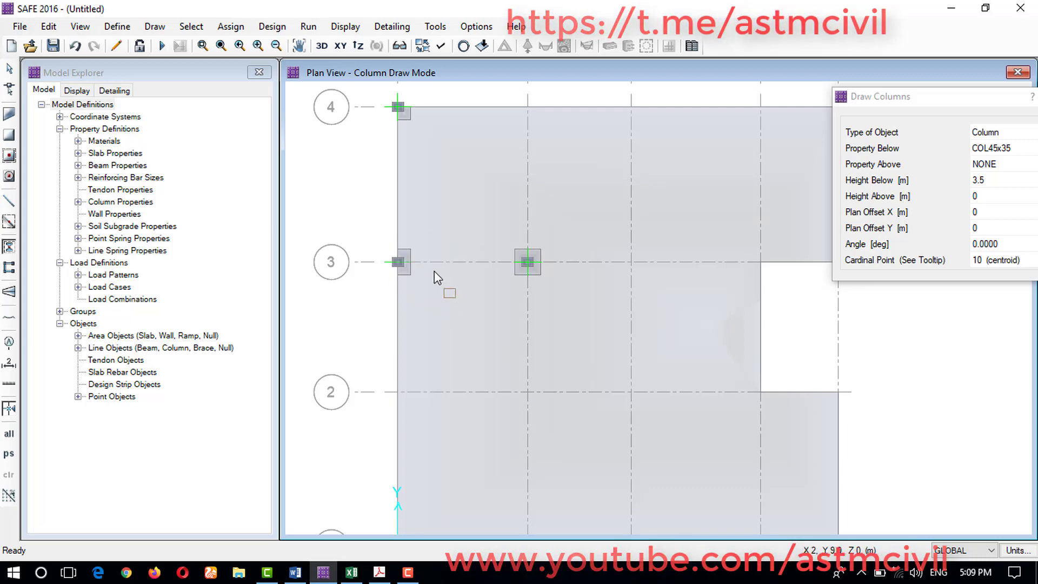
left_click(524, 108)
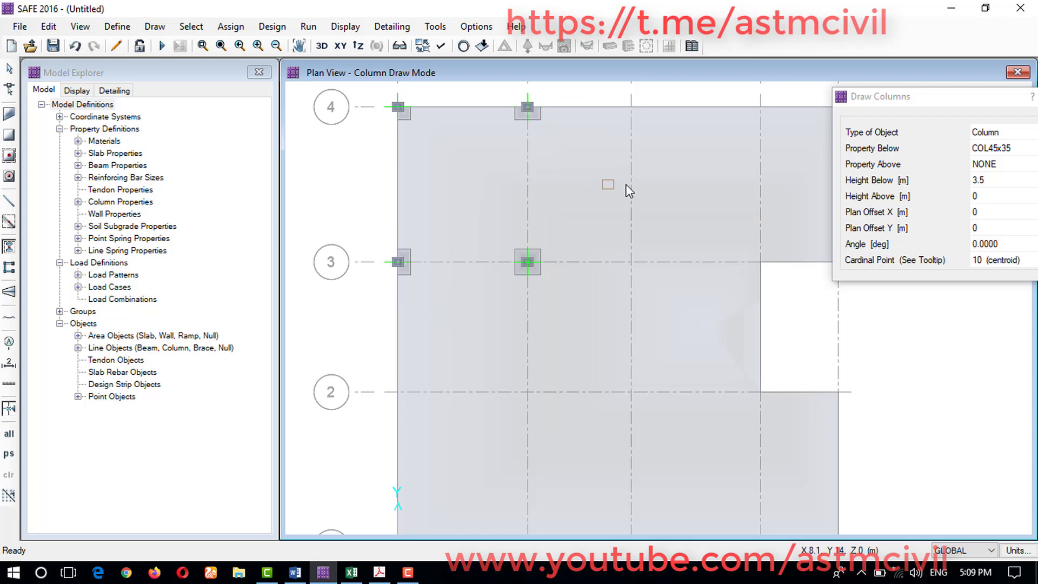
left_click(631, 106)
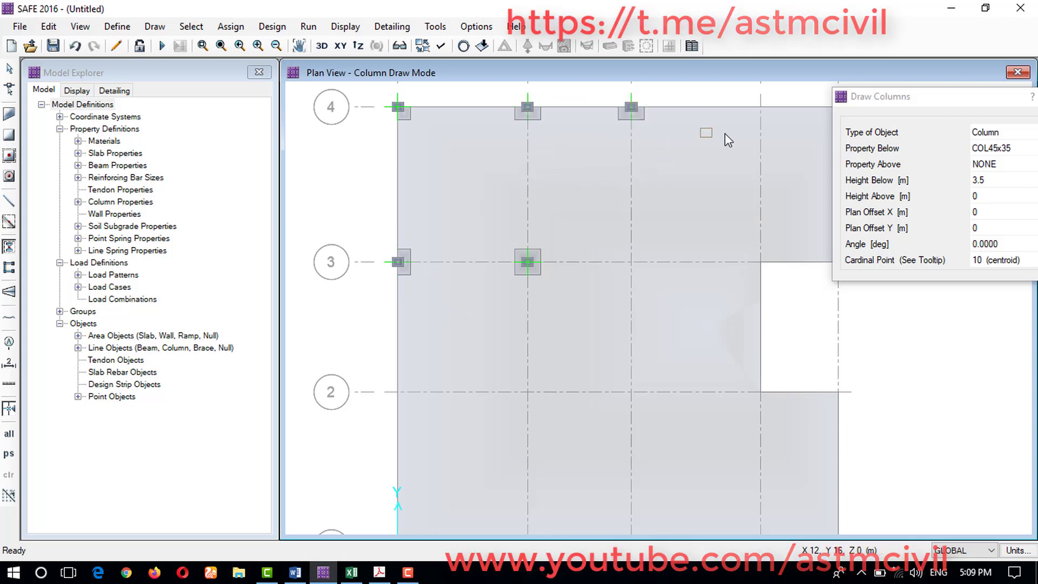
left_click(761, 107)
middle_click_drag(737, 171, 658, 186)
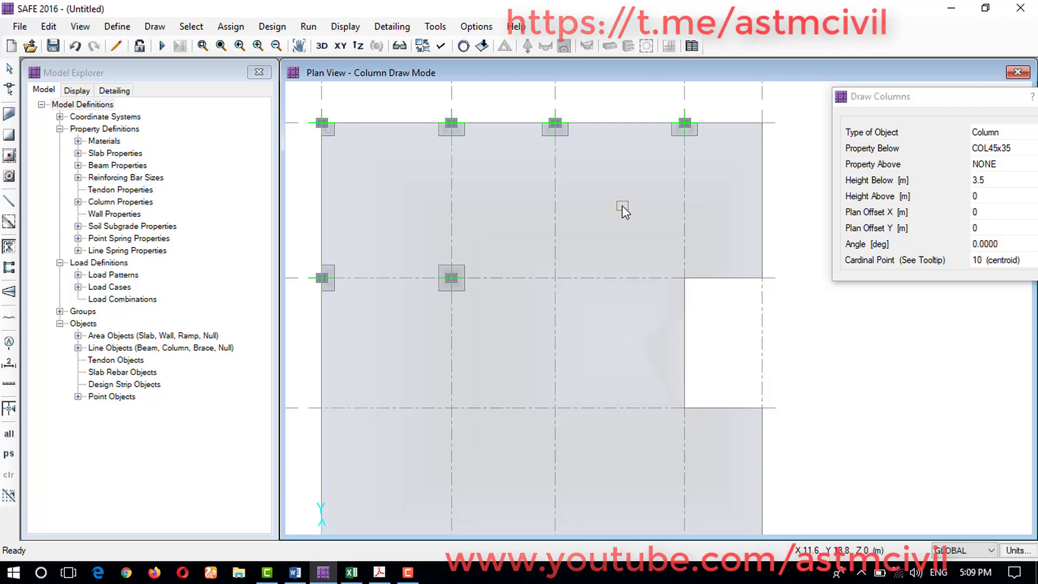
Step: Undo the placement of all six columns on the plan
key("ctrl+z")
key("ctrl+z")
key("ctrl+z")
key("ctrl+z")
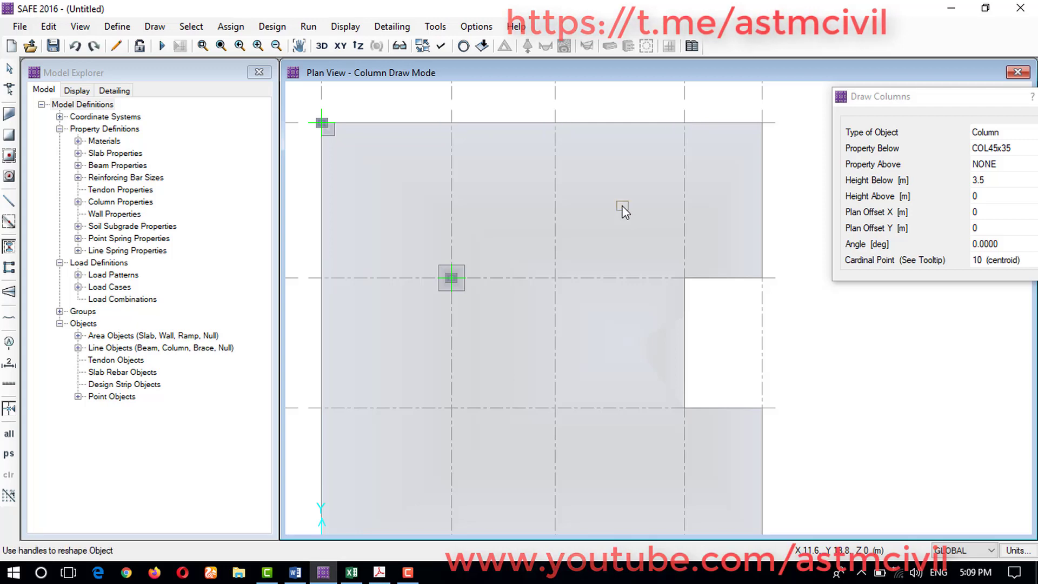
key("ctrl+z")
key("ctrl+z")
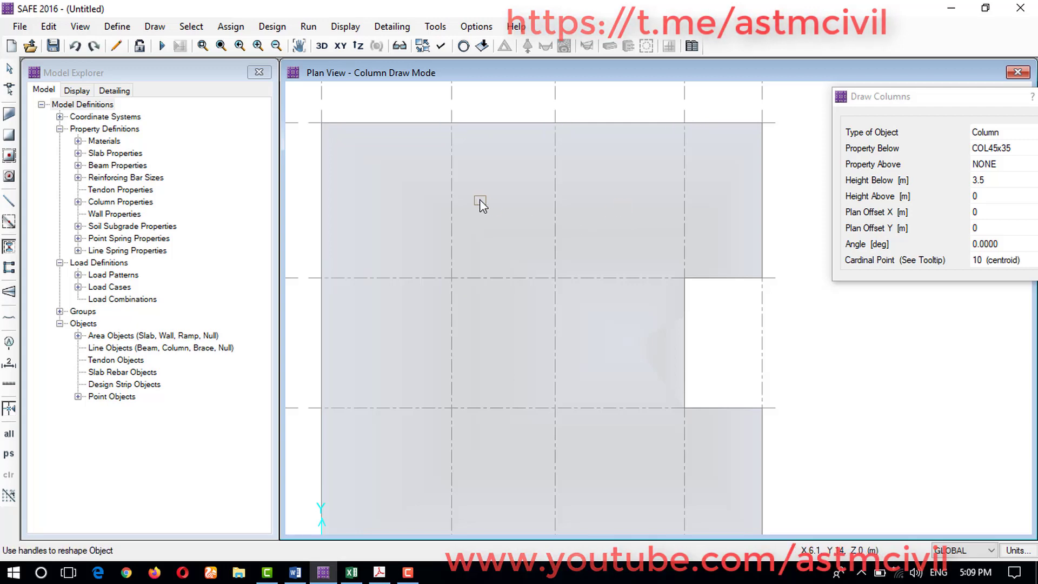
Step: Place COL45x35 columns with 3.5 m height below at grid points B3, C3, D3, D2, C2 and B2, and end column drawing
middle_click_drag(479, 199, 542, 195)
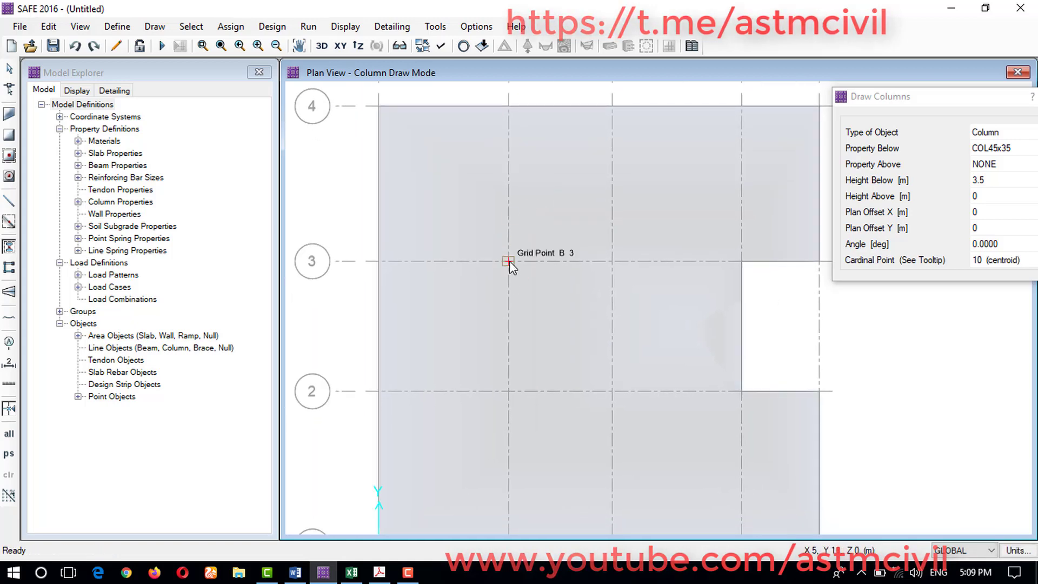
left_click(509, 262)
left_click(613, 262)
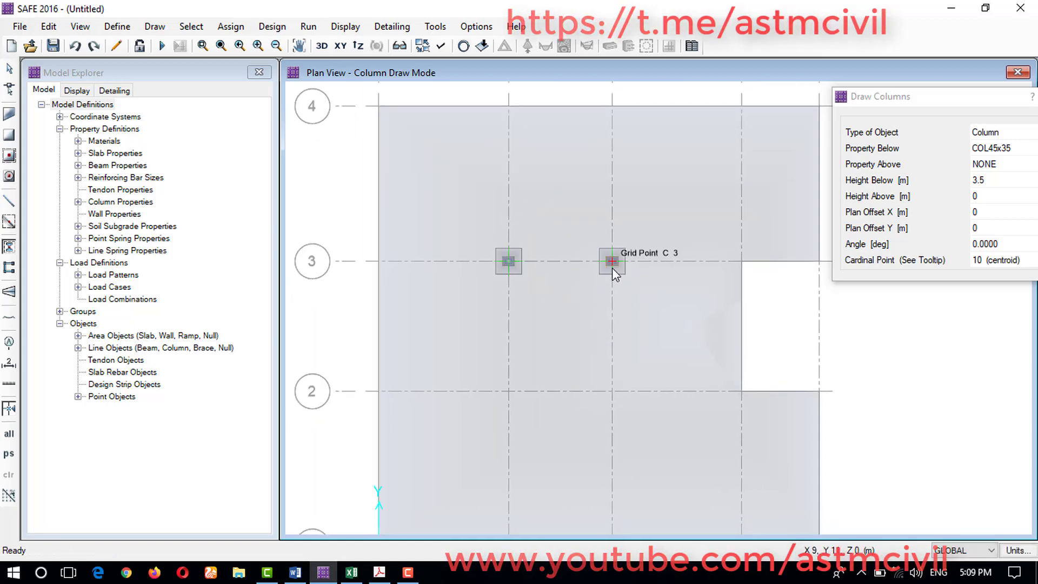
left_click(742, 262)
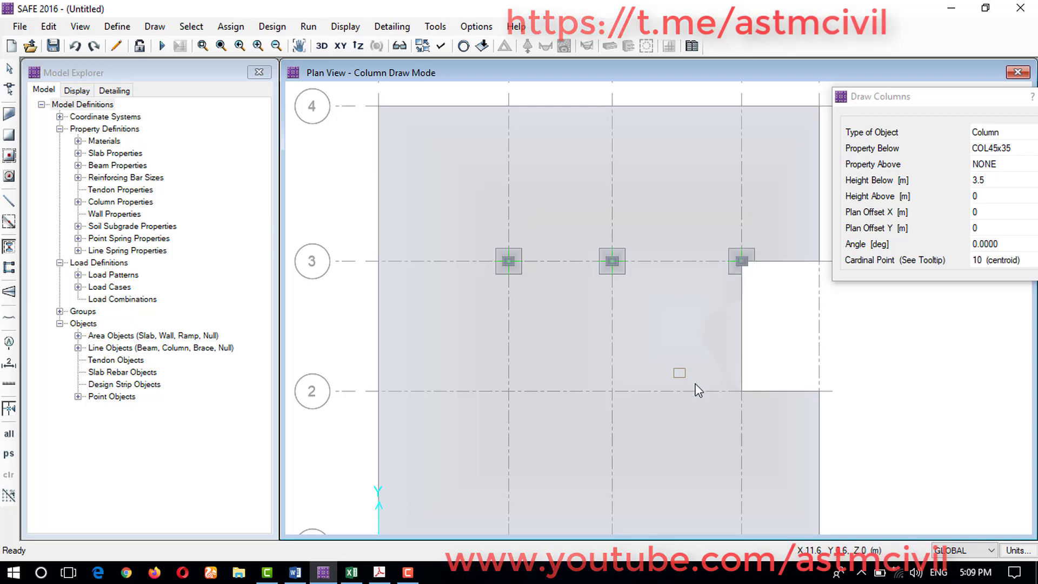
left_click(740, 397)
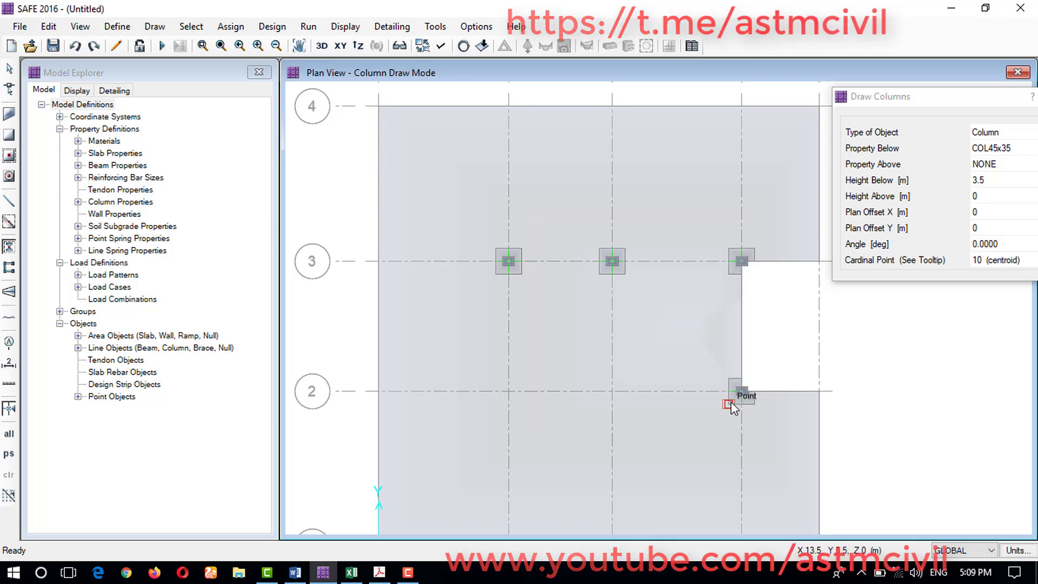
middle_click_drag(732, 401, 700, 336)
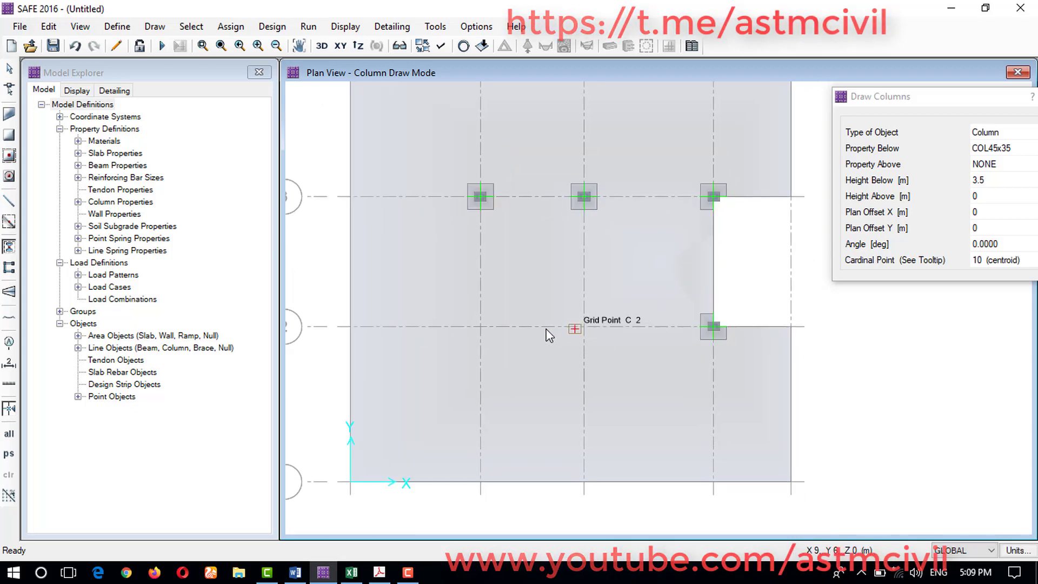
left_click(584, 327)
left_click(480, 327)
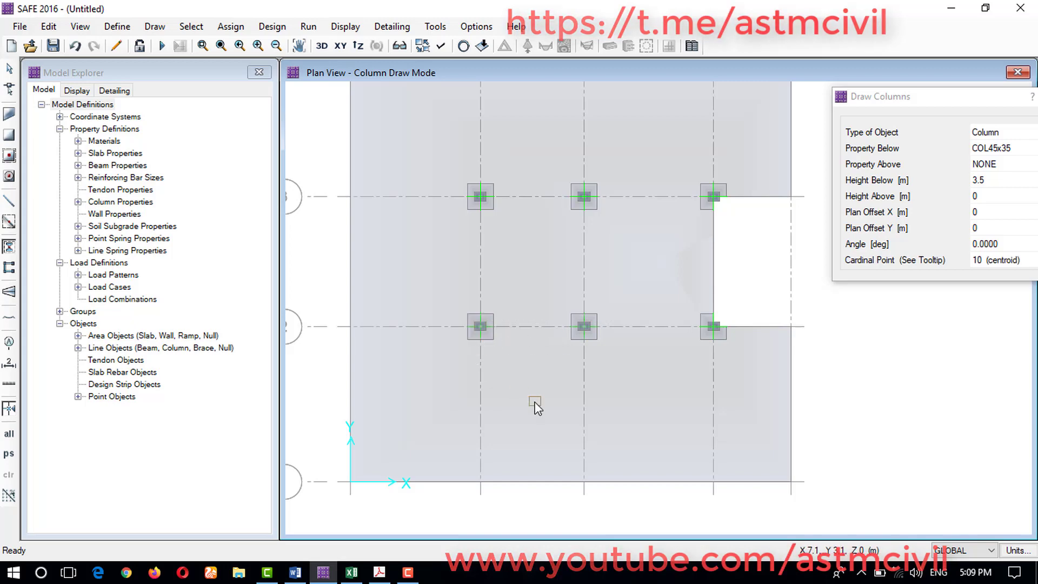
scroll(560, 285, "down", 1)
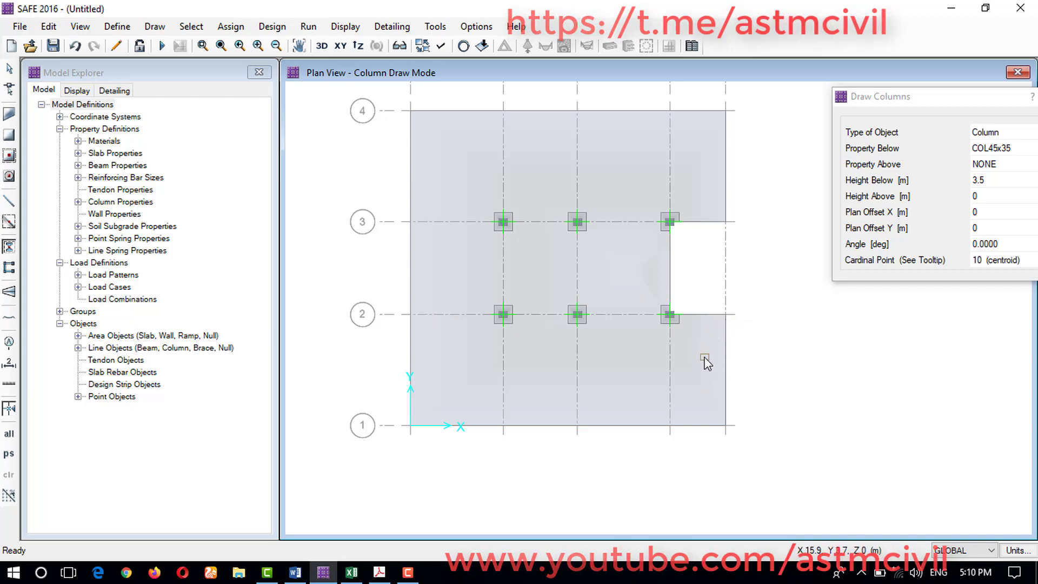
left_click(9, 69)
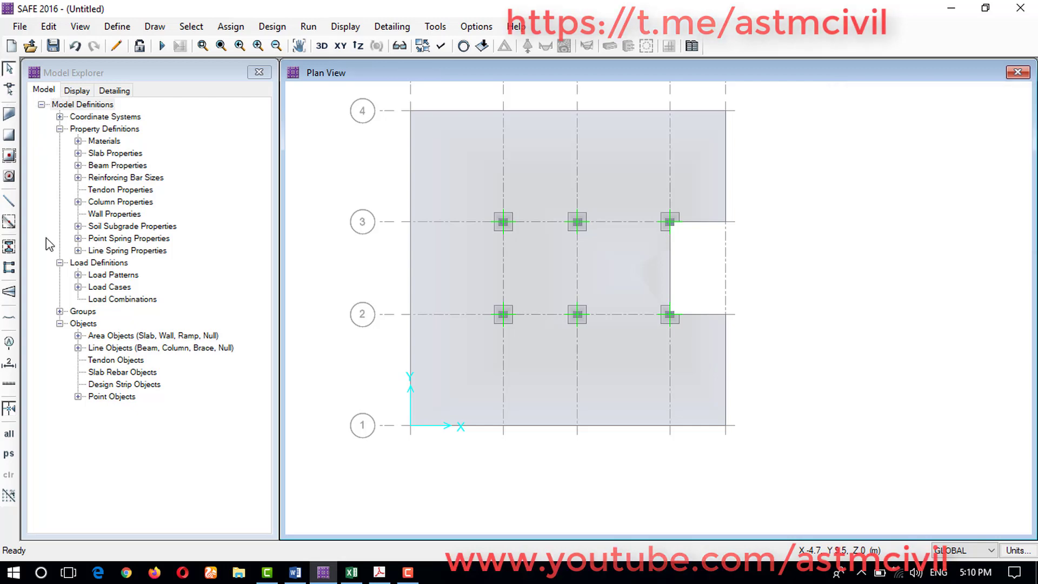
Step: Try to quick-draw BEAM45x35 beams along the grid lines between A4 and B3, and undo them
left_click(9, 225)
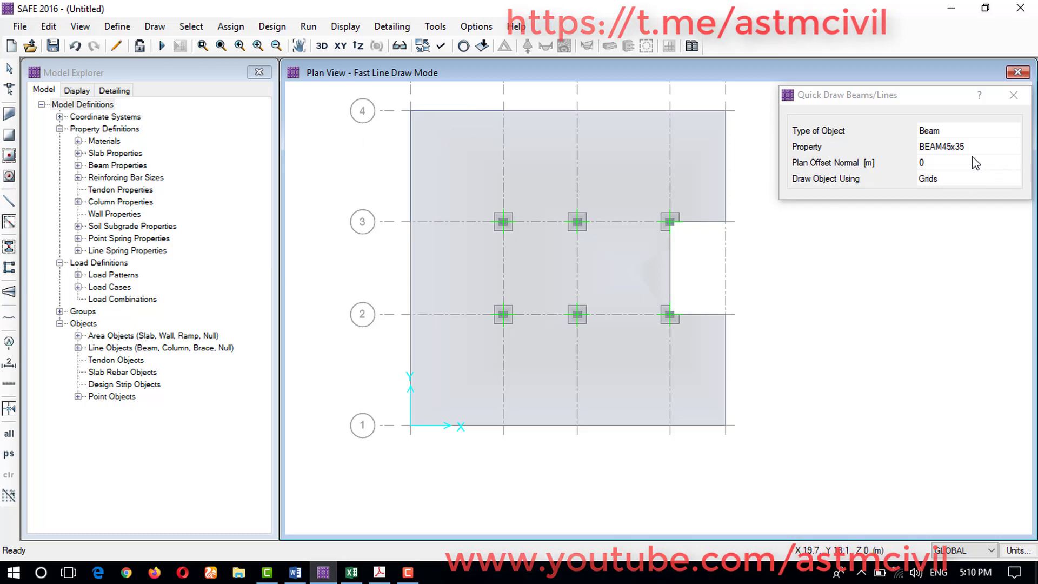
middle_click_drag(458, 114, 455, 160)
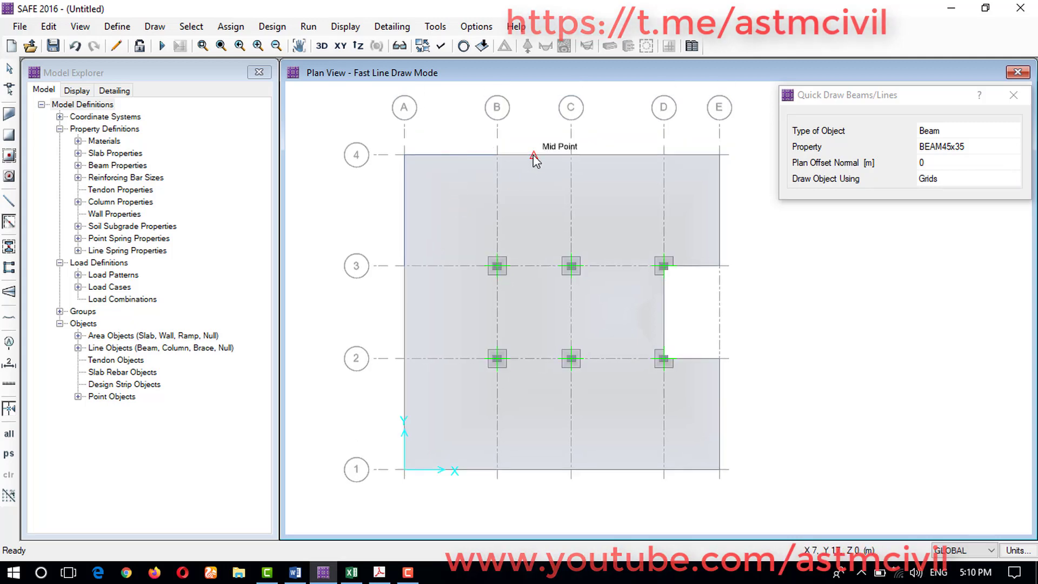
scroll(498, 161, "up", 2)
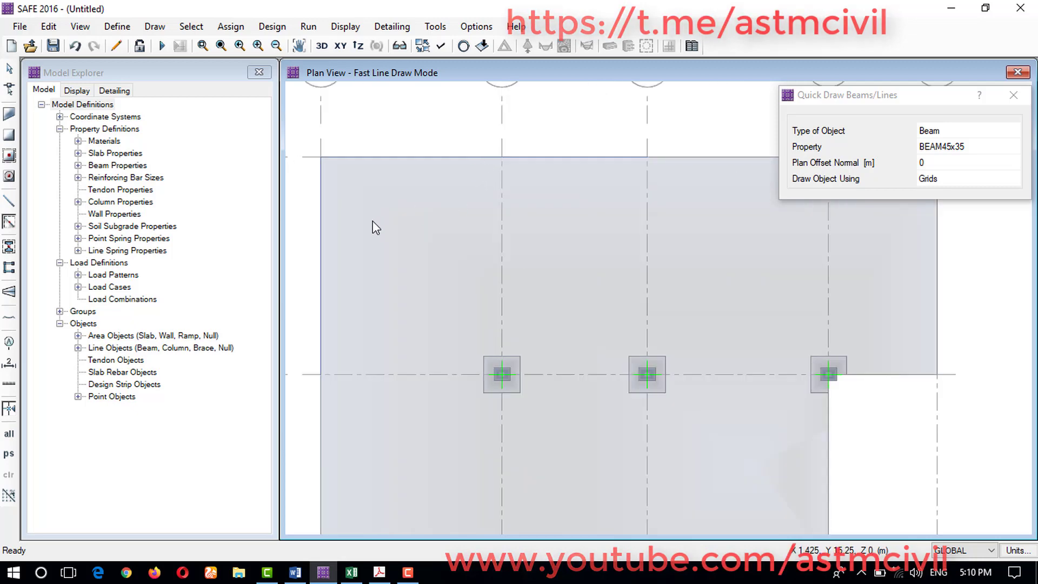
scroll(408, 233, "down", 1)
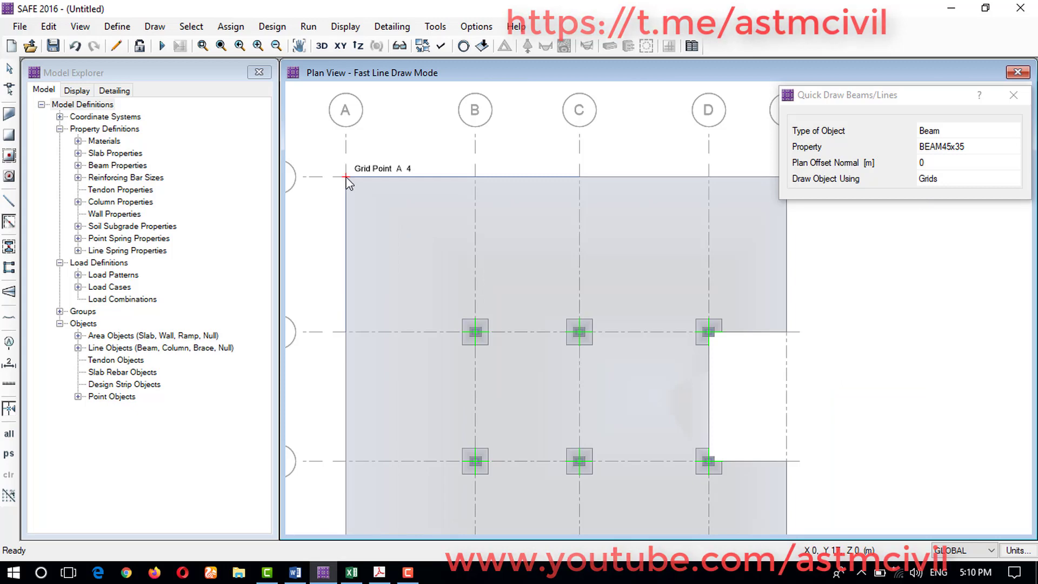
left_click_drag(347, 177, 476, 333)
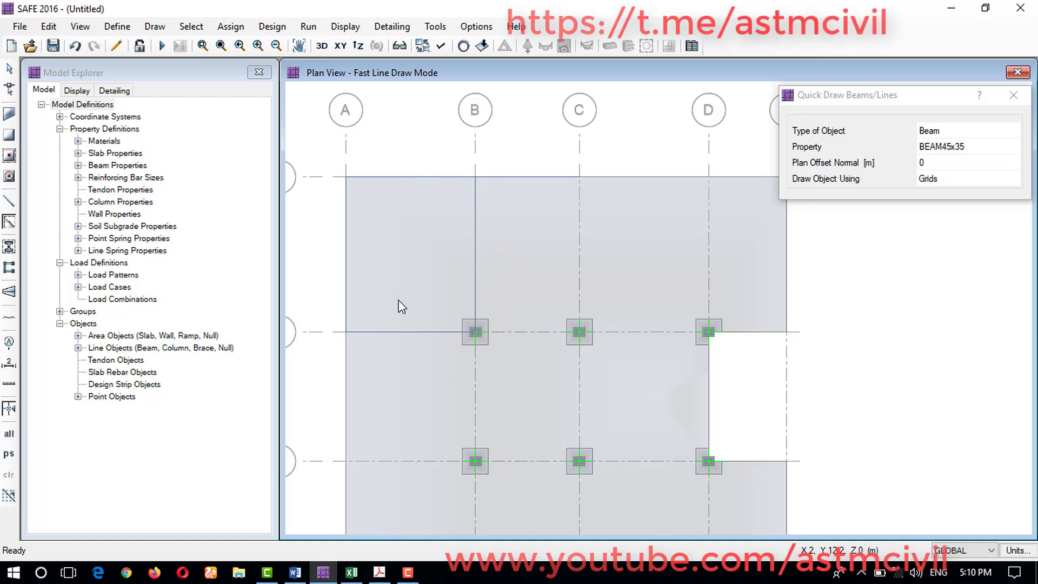
key("ctrl+z")
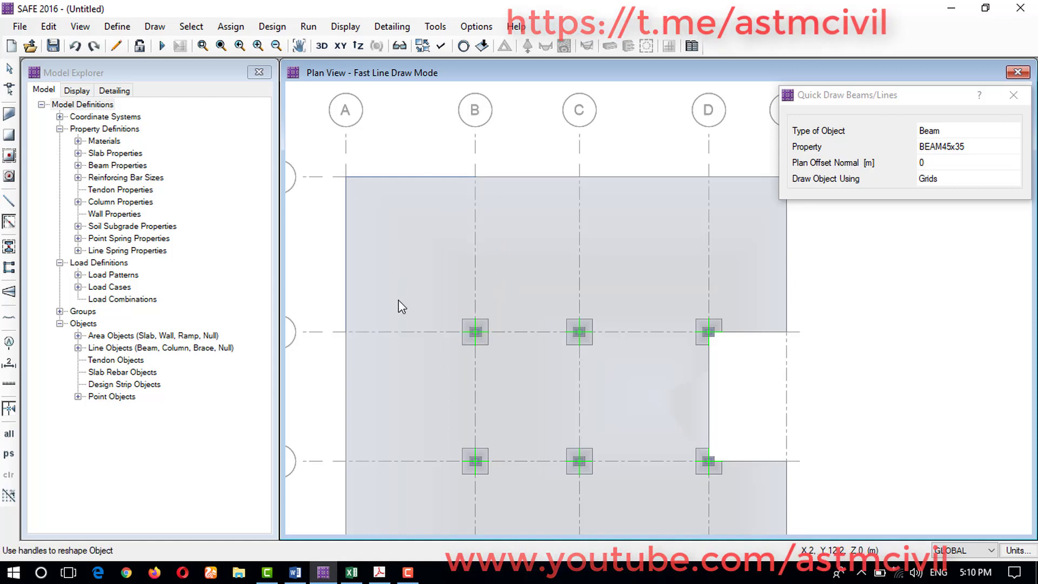
middle_click_drag(402, 307, 457, 290)
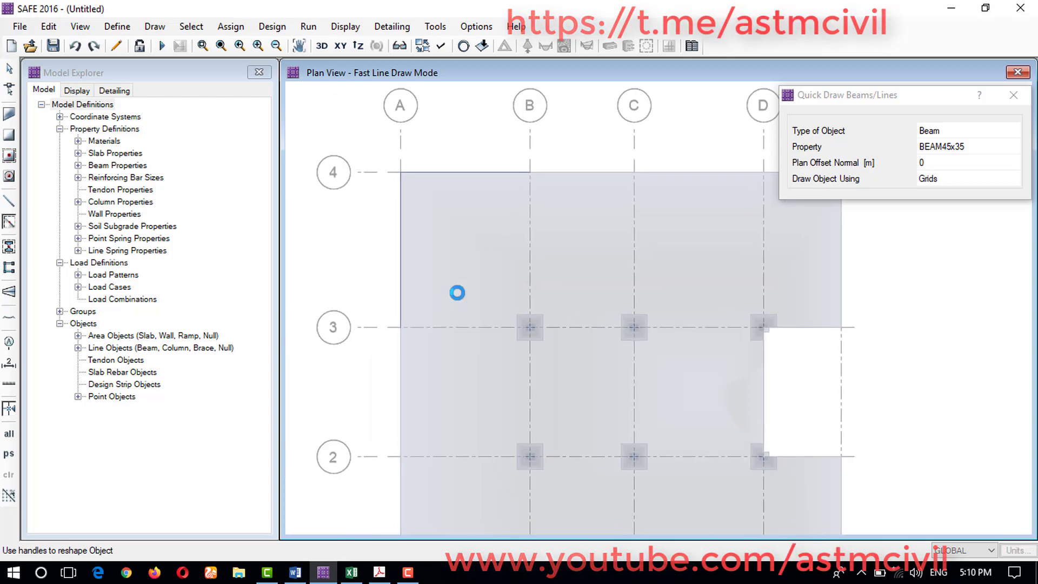
Step: Draw straight BEAM45x35 edge beams through grid points A4, E4, E3 and D3, and end the run
left_click(9, 203)
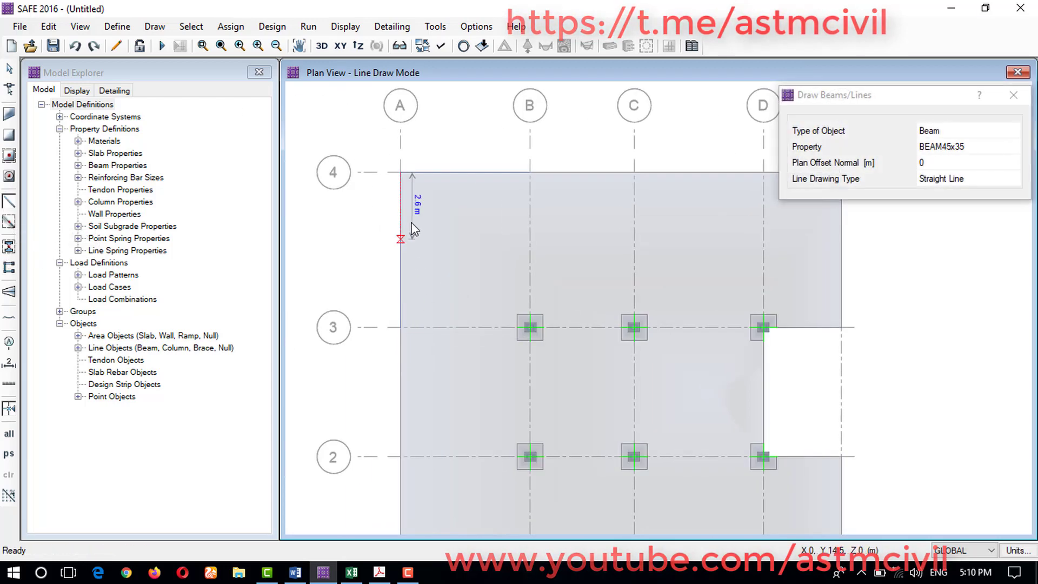
left_click(401, 172)
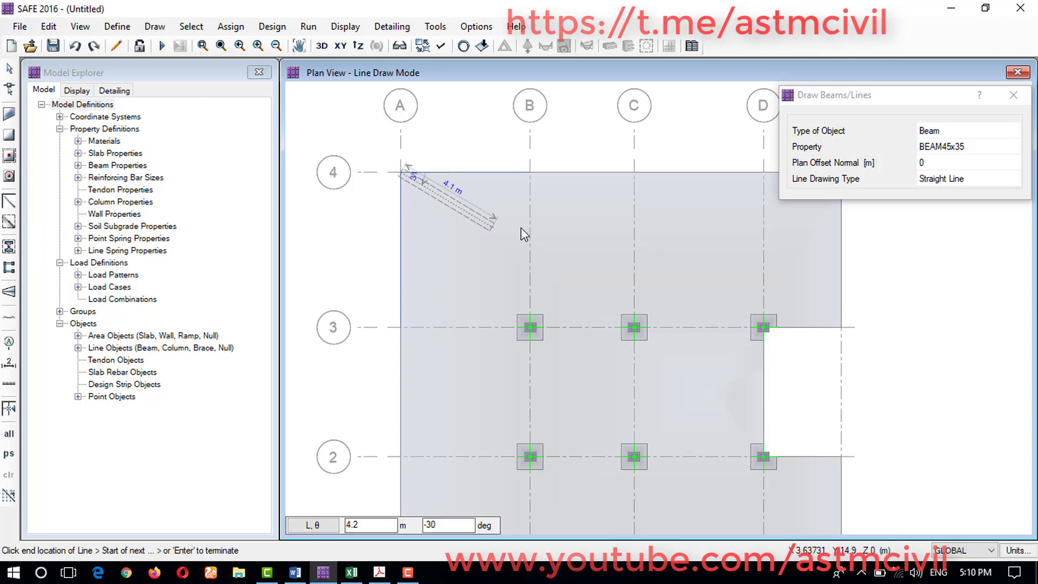
middle_click_drag(593, 231, 461, 274)
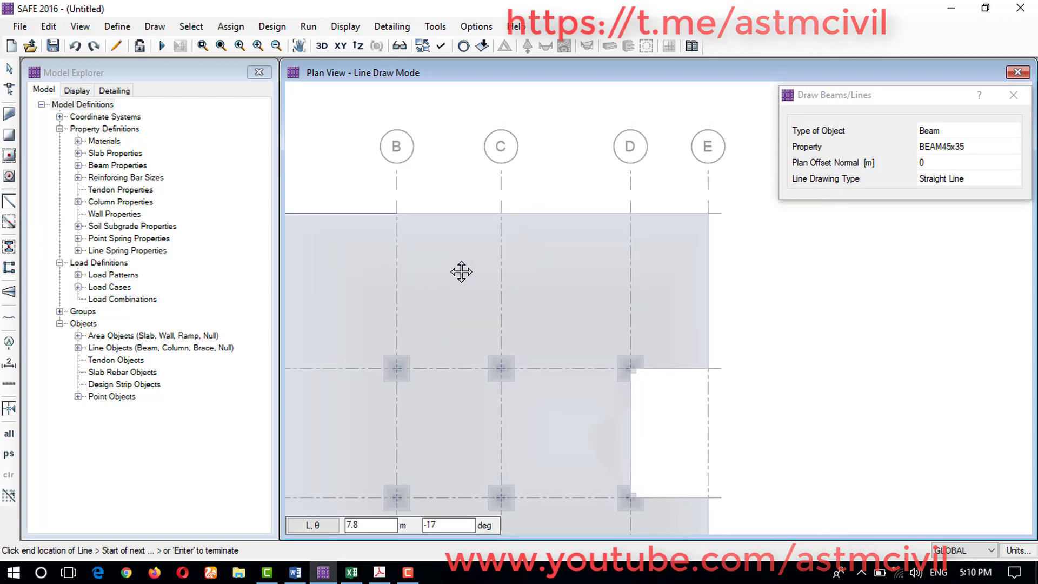
left_click(709, 215)
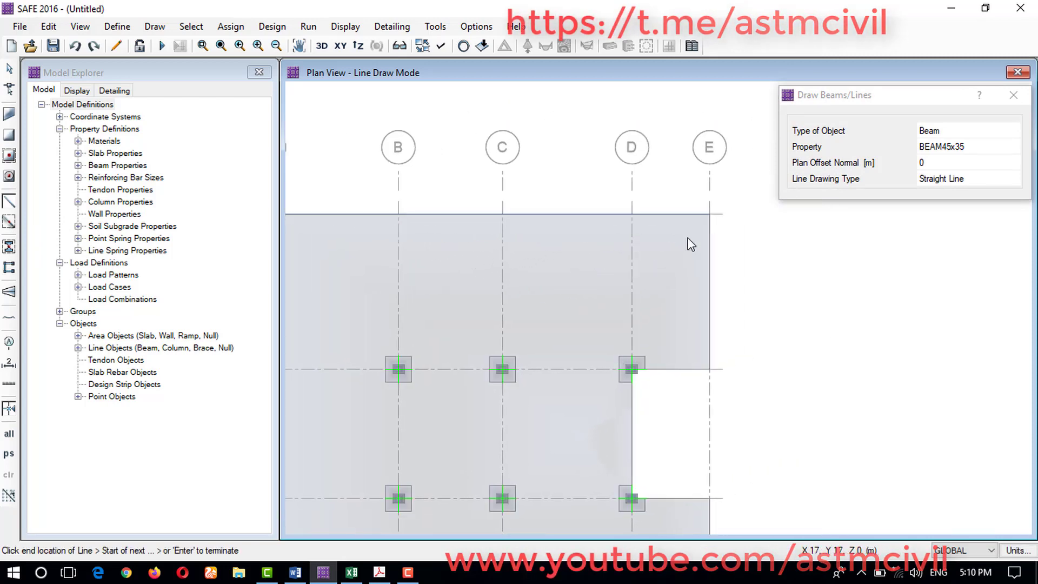
left_click(708, 370)
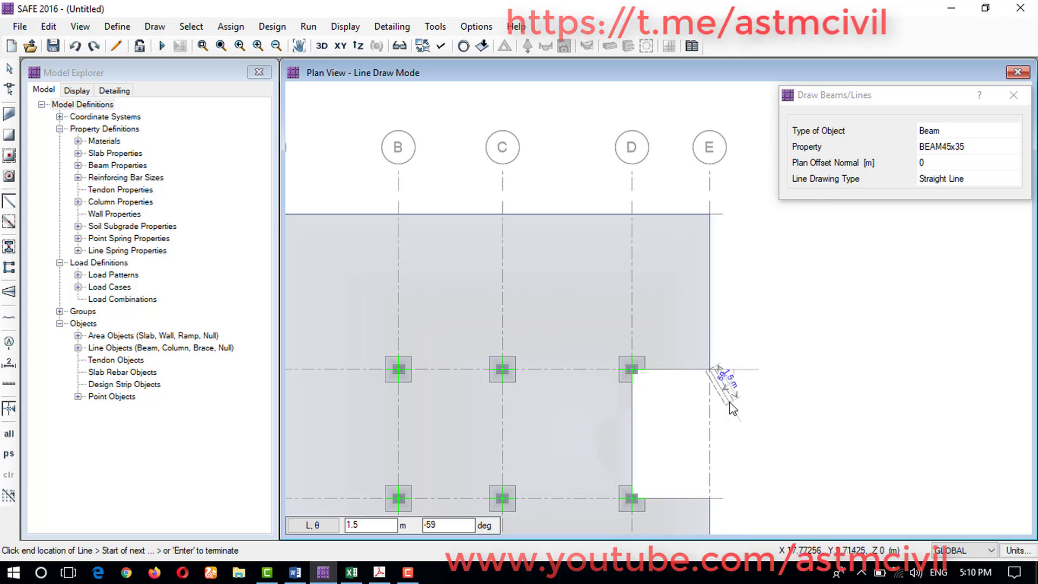
left_click(633, 371)
key("Return")
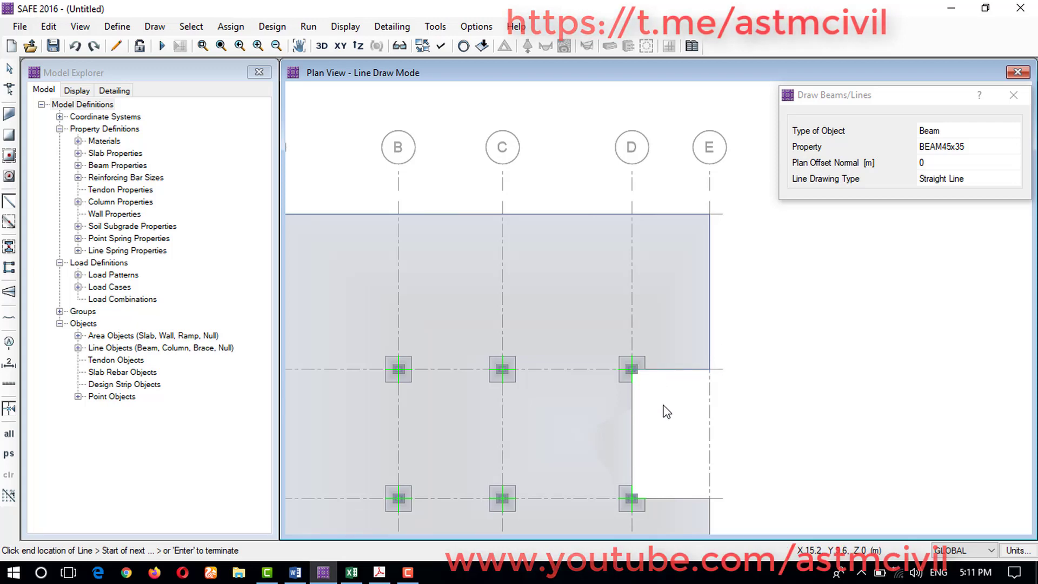
Step: Draw straight BEAM45x35 edge beams through grid points D2, E2, E1, A1 and A4, and end the run
middle_click_drag(654, 375, 619, 248)
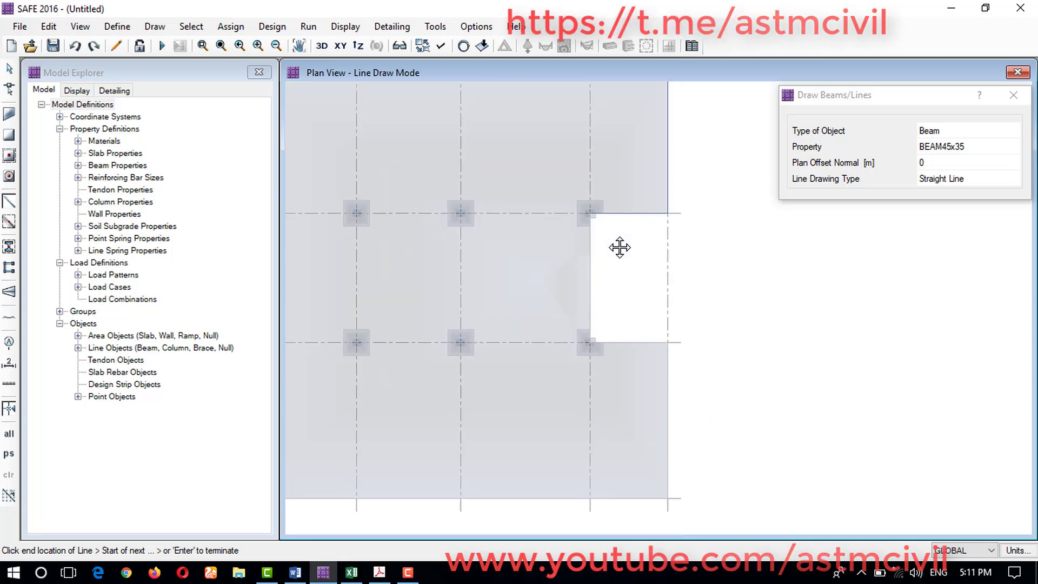
left_click(590, 342)
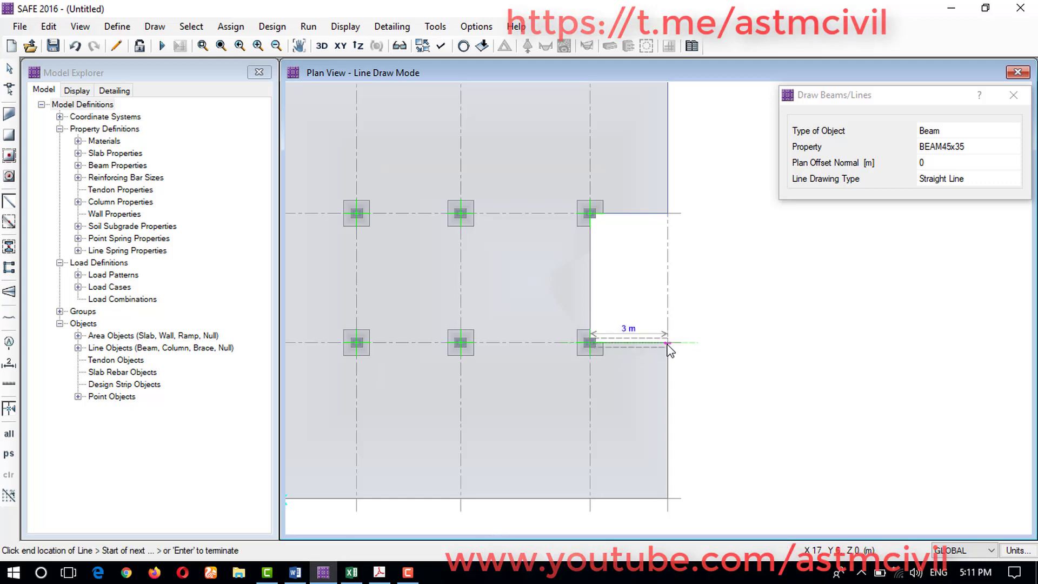
left_click(667, 343)
left_click(668, 497)
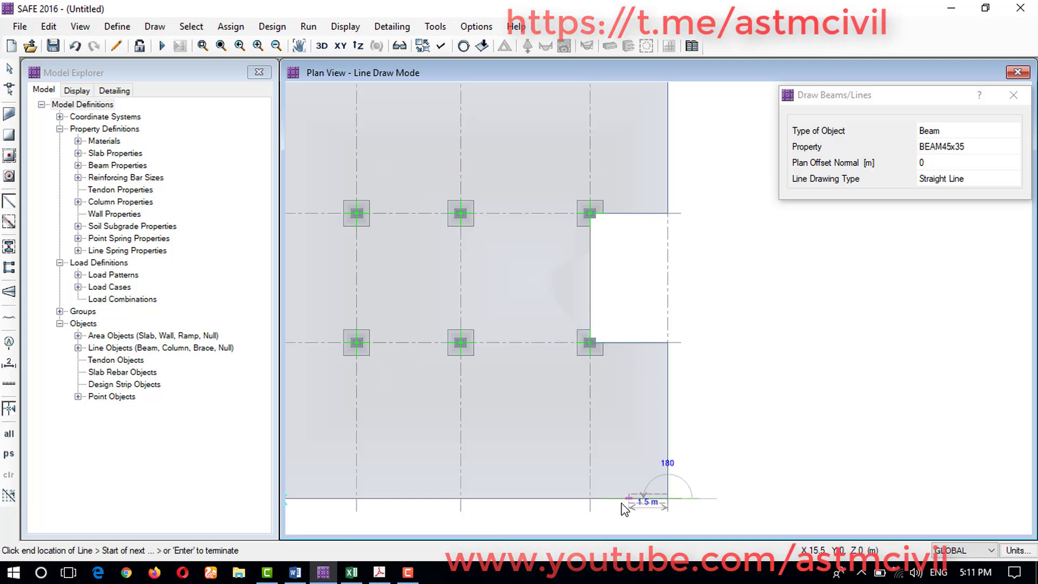
middle_click_drag(622, 503, 799, 437)
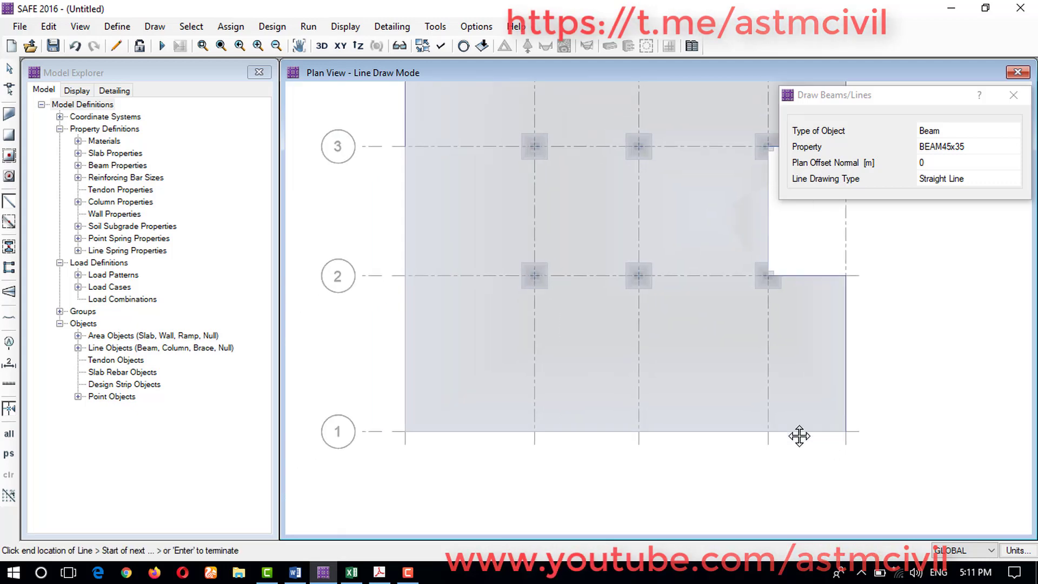
left_click(412, 442)
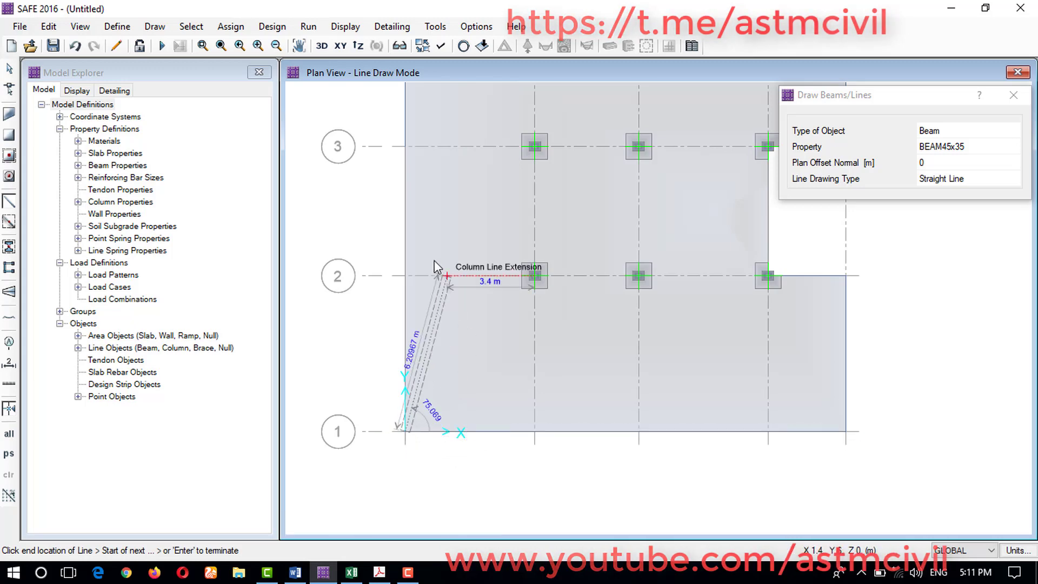
middle_click_drag(433, 255, 427, 429)
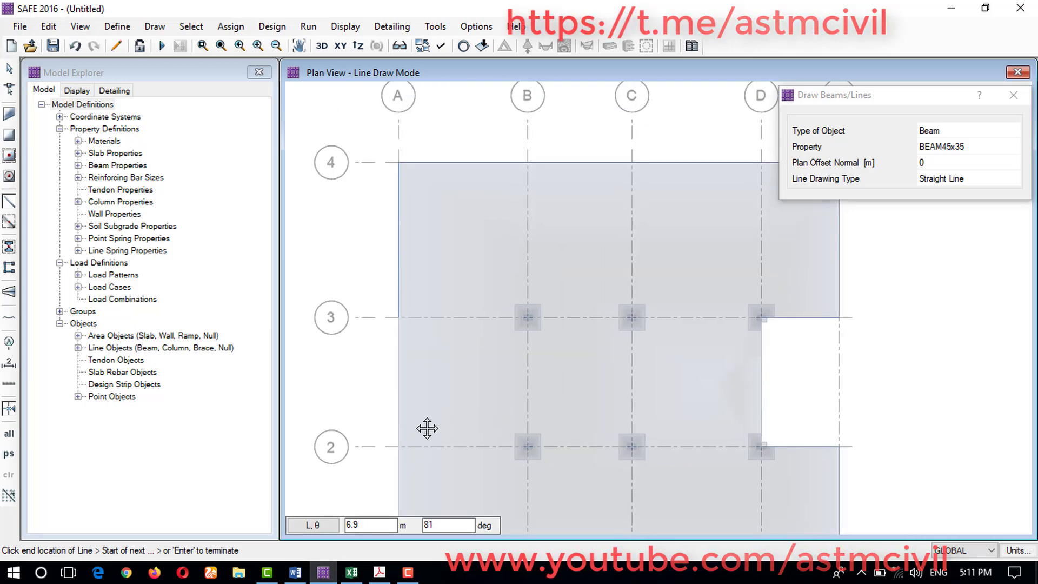
left_click(397, 167)
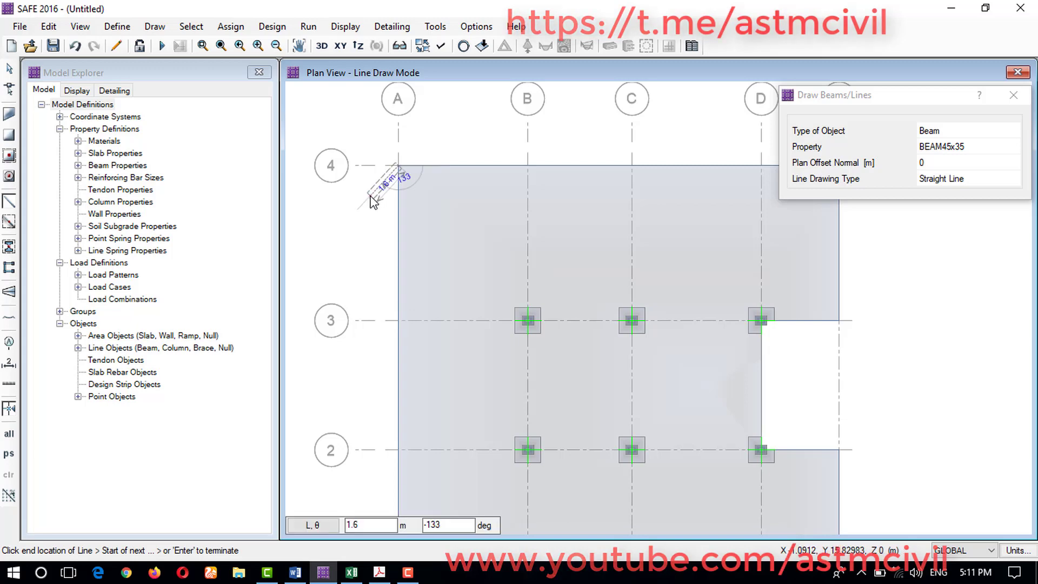
key("Return")
scroll(492, 215, "down", 1)
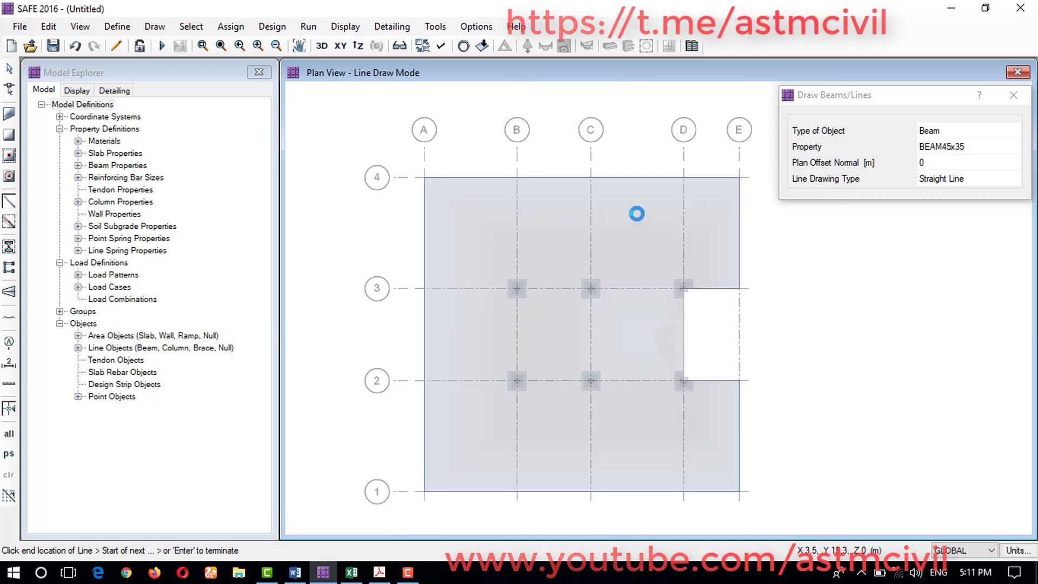
left_click(967, 133)
key("Escape")
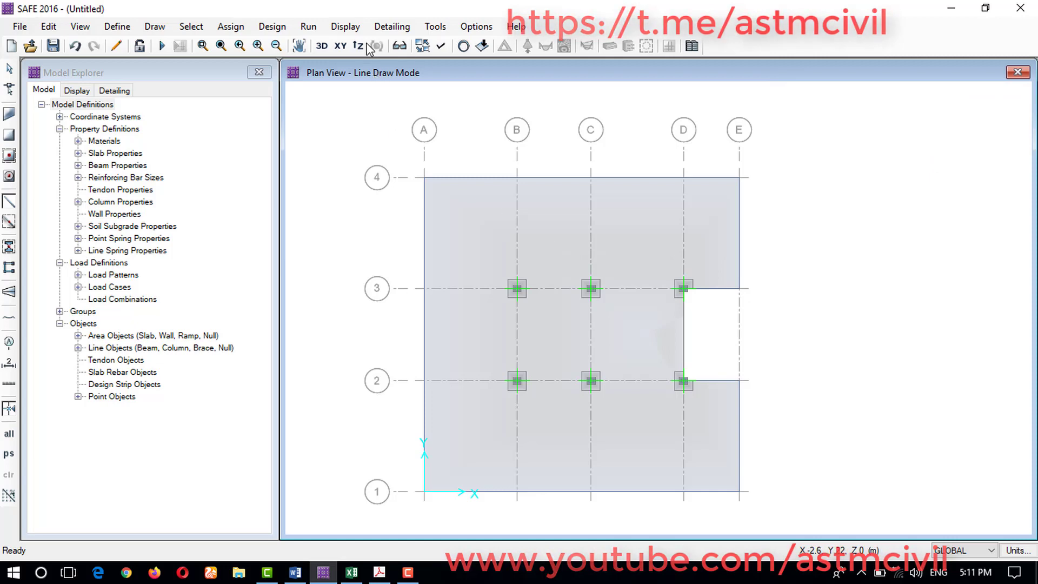
Step: Inspect the slab, columns and beams in the 3D view and return to the plan view
left_click(322, 46)
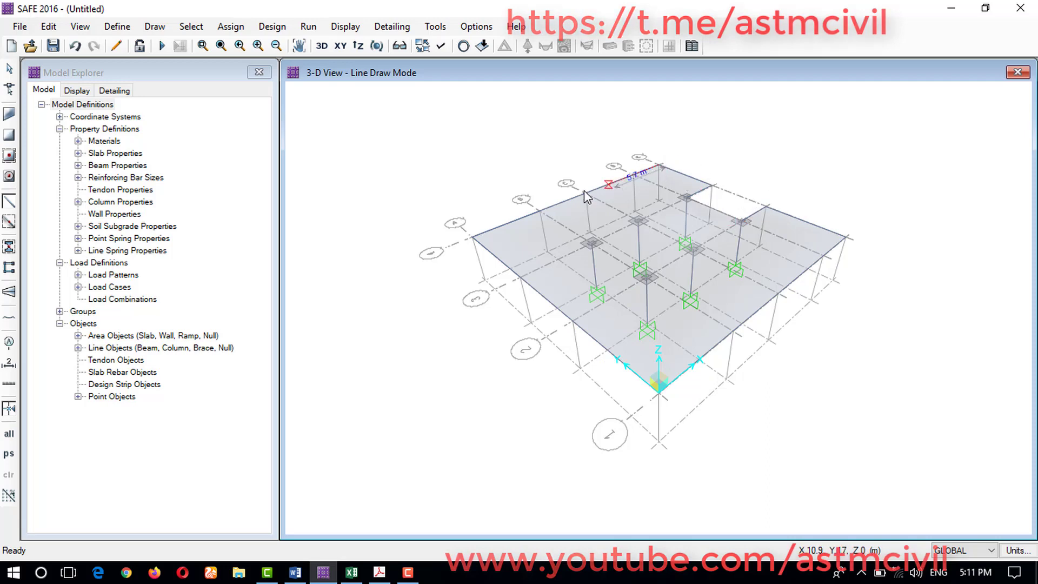
scroll(479, 241, "up", 3)
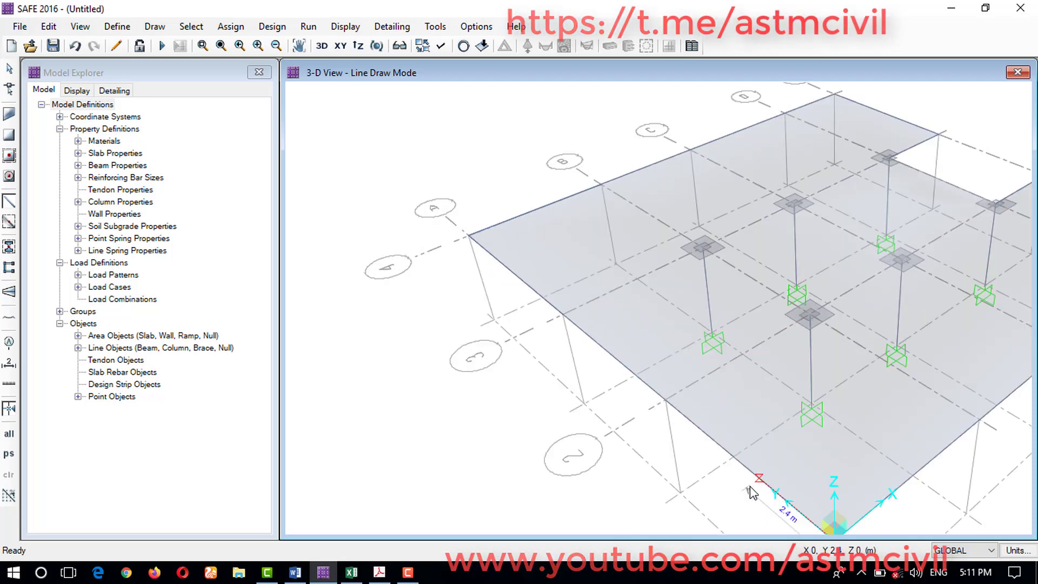
middle_click_drag(754, 487, 662, 394)
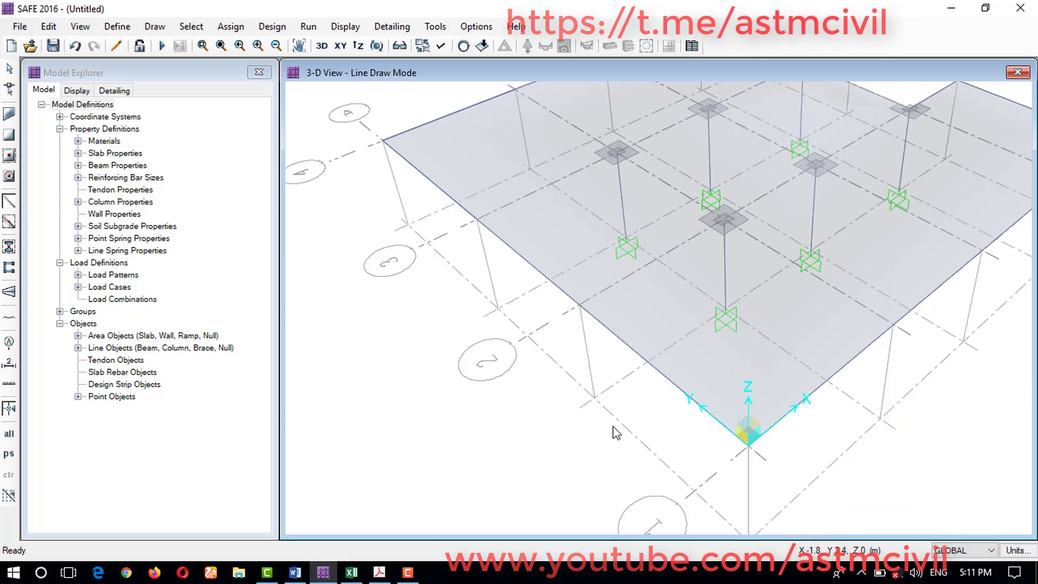
left_click(340, 46)
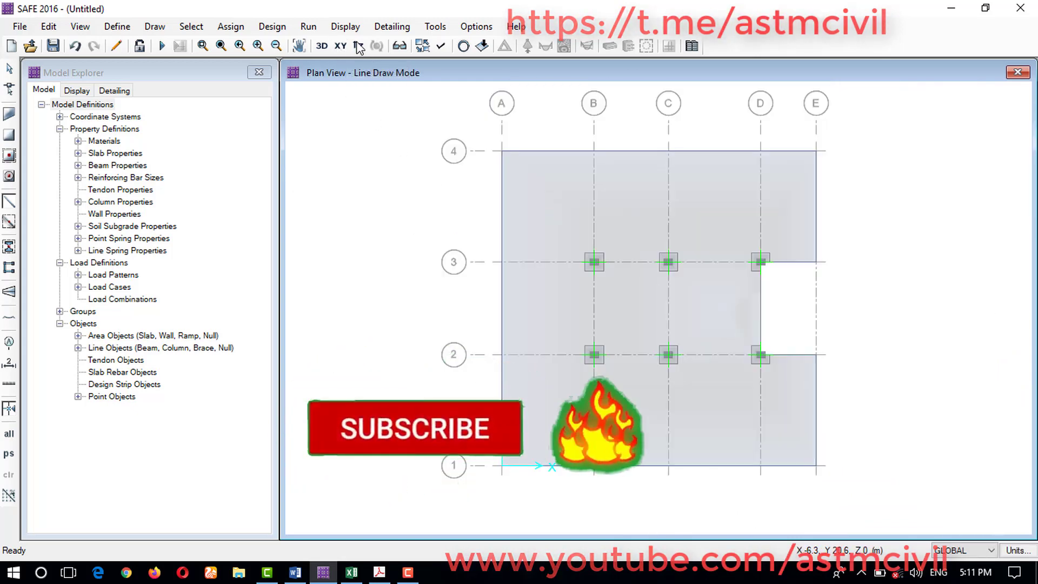
Step: Examine the elevation along grid 1 and return to the plan view
left_click(357, 46)
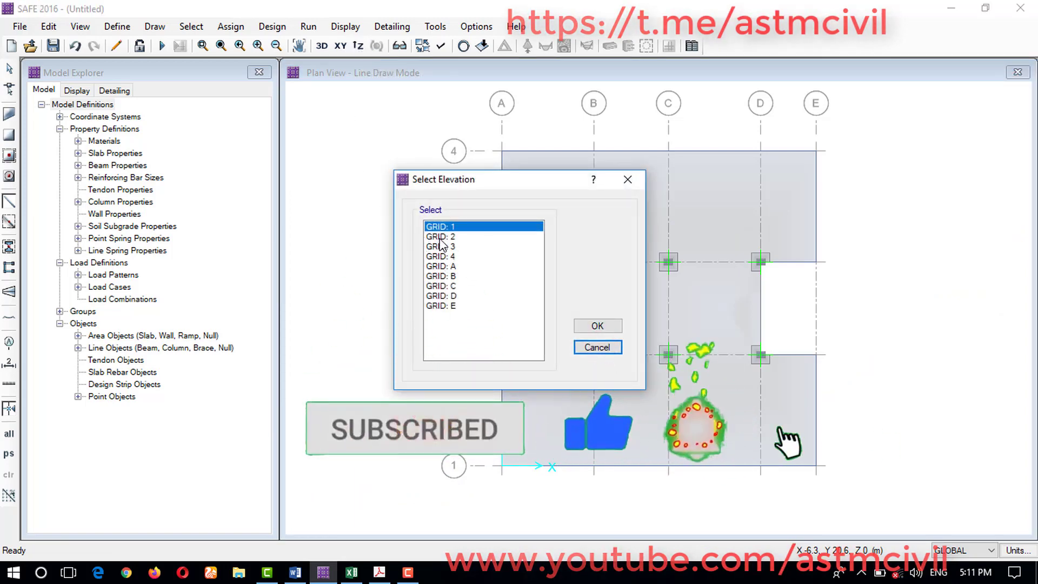
left_click(598, 326)
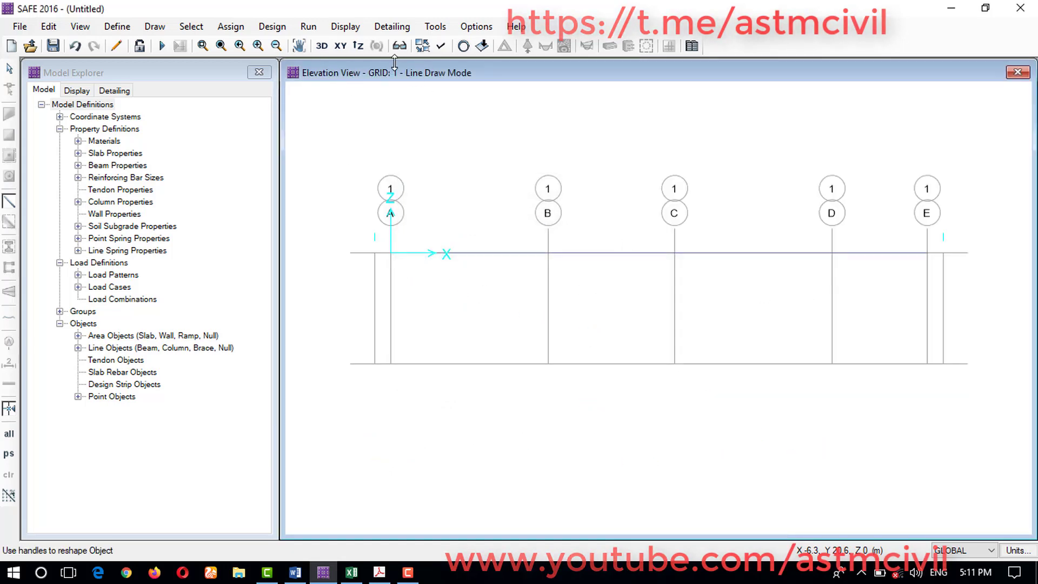
left_click(340, 46)
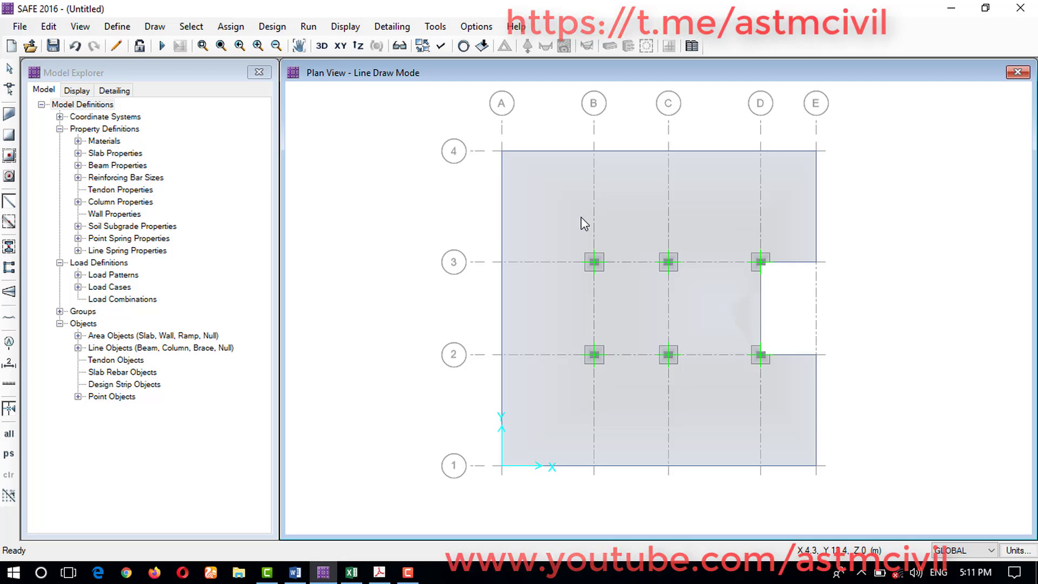
middle_click_drag(691, 302, 619, 309)
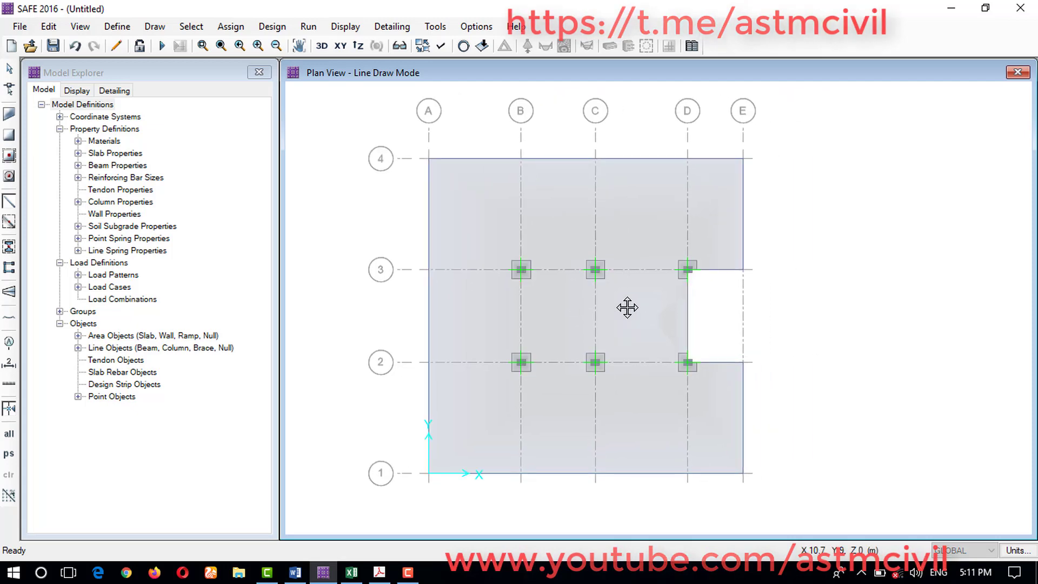
Step: Review the types and self-weight multipliers of the DEAD and LIVE load patterns, and accept them unchanged
left_click(112, 27)
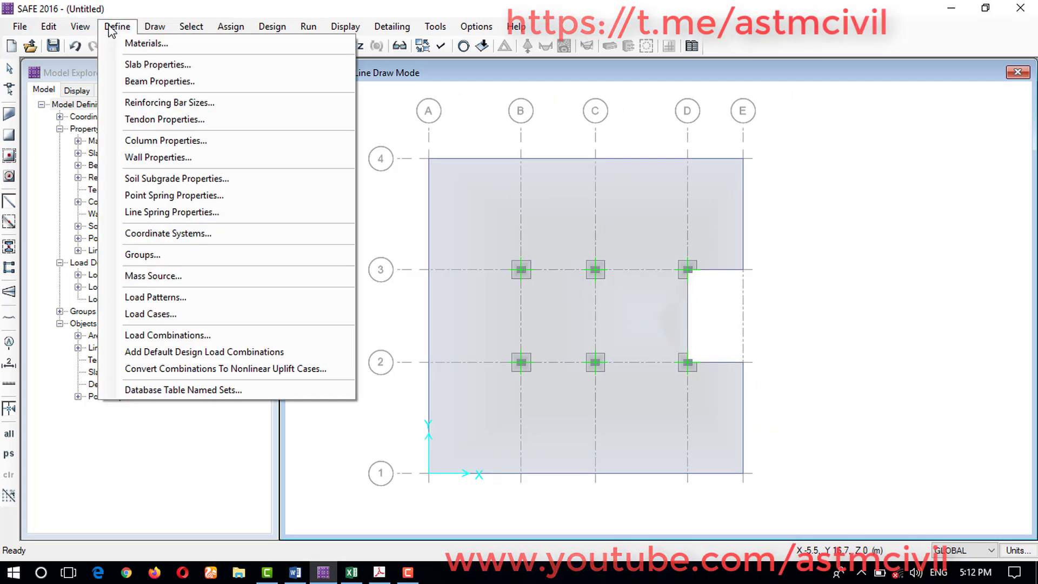
left_click(195, 300)
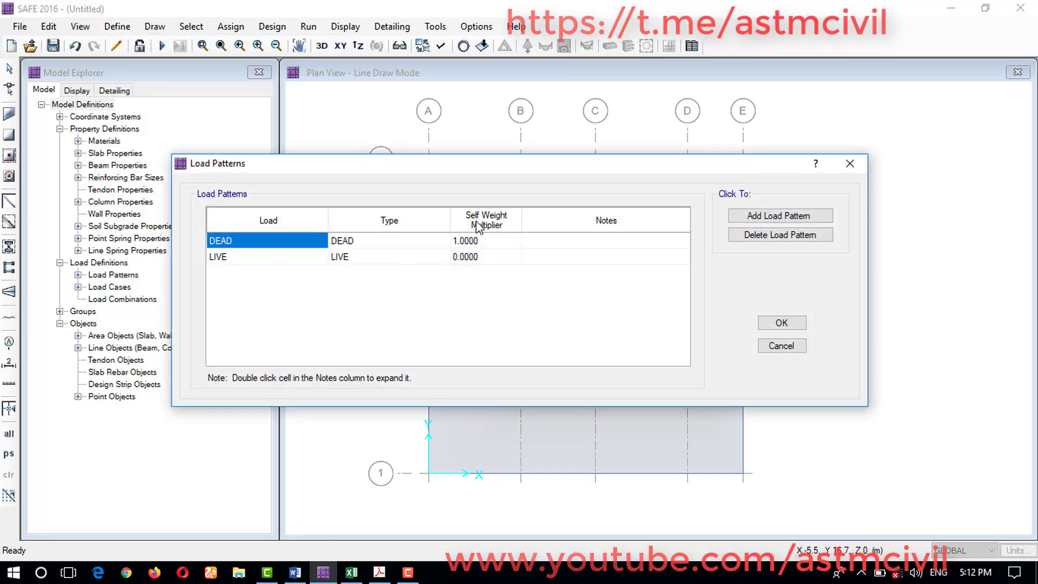
left_click_drag(464, 169, 413, 145)
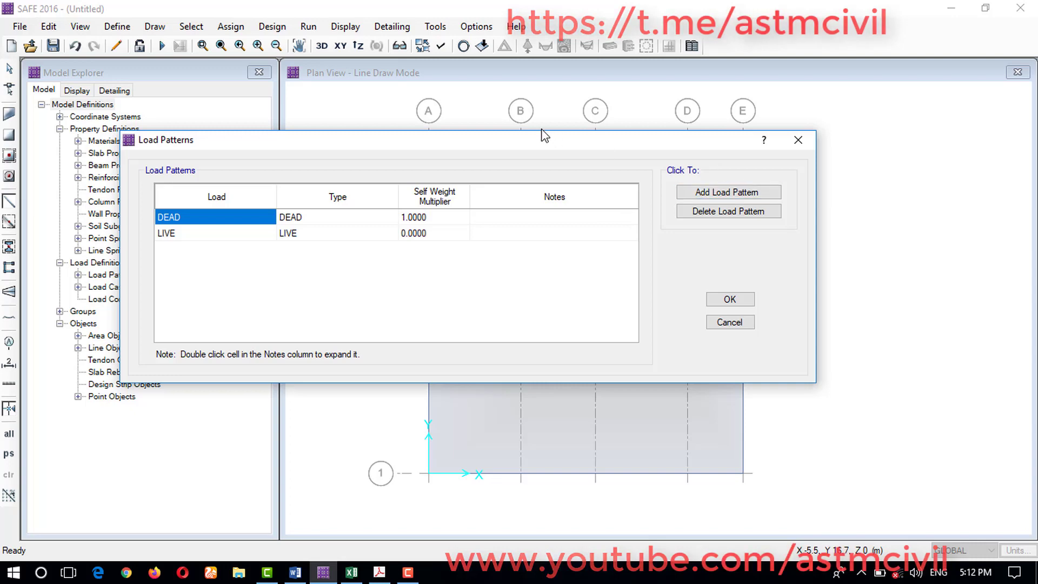
left_click_drag(521, 141, 510, 133)
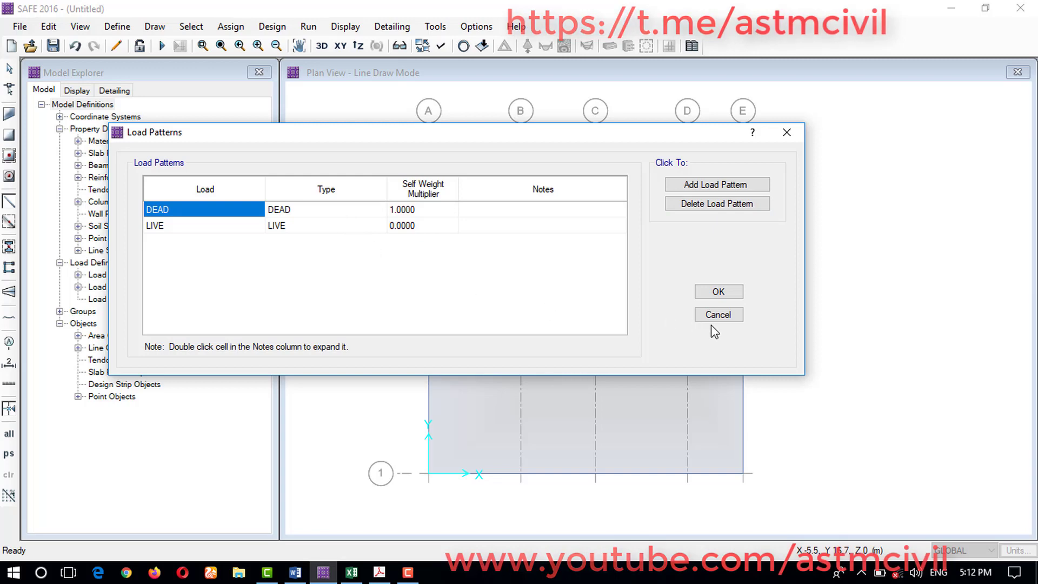
left_click(717, 294)
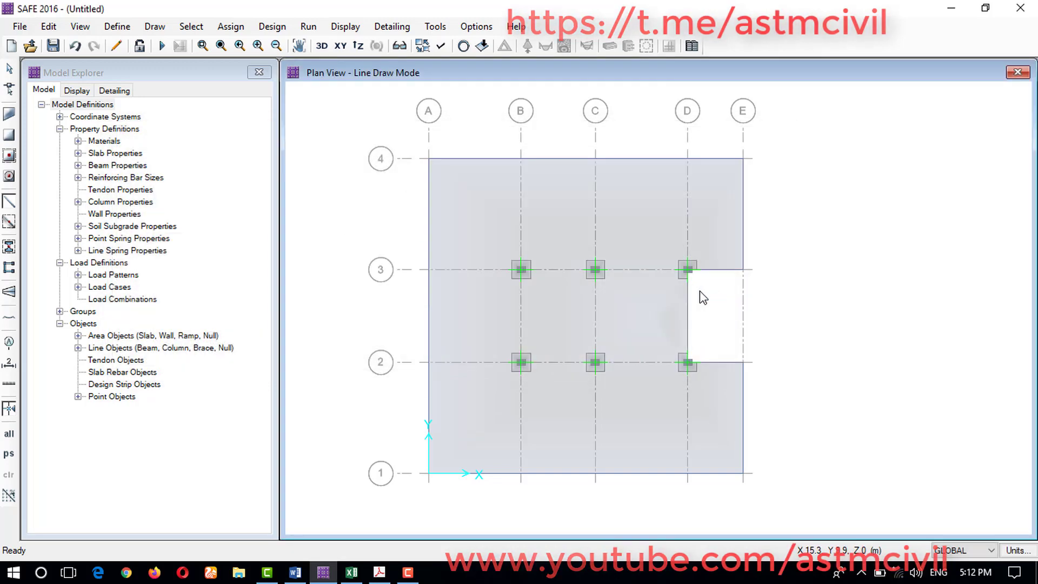
Step: Add the LIVE load pattern to the mass source definition below DEAD and select its scale factor for editing
left_click(115, 28)
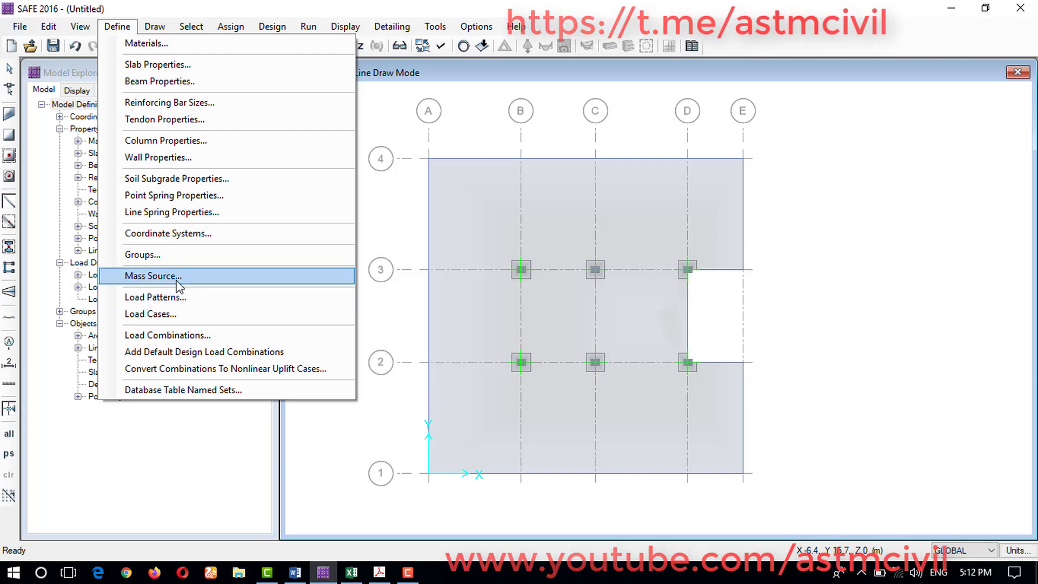
left_click(153, 276)
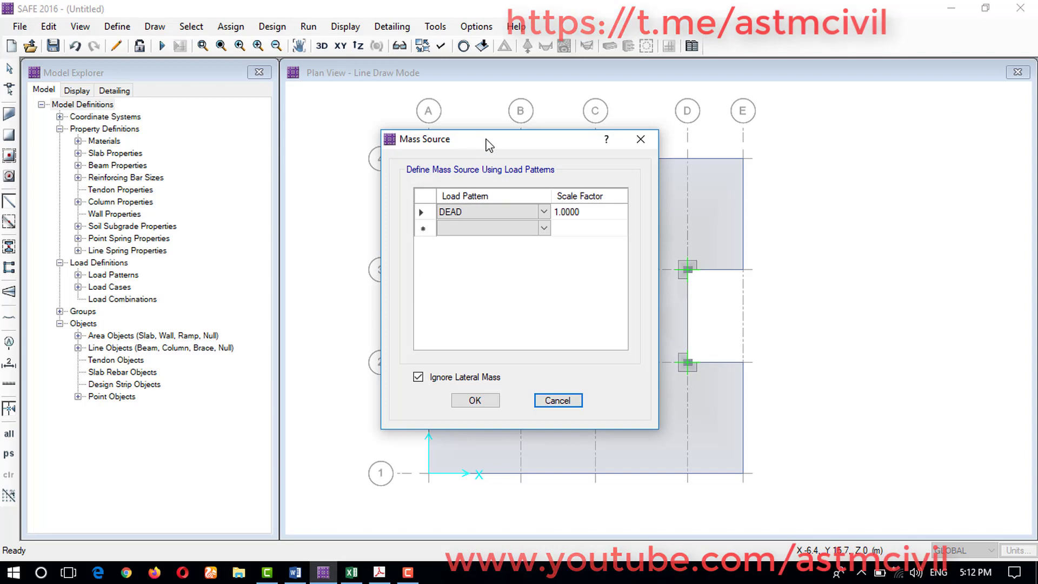
left_click_drag(488, 145, 393, 112)
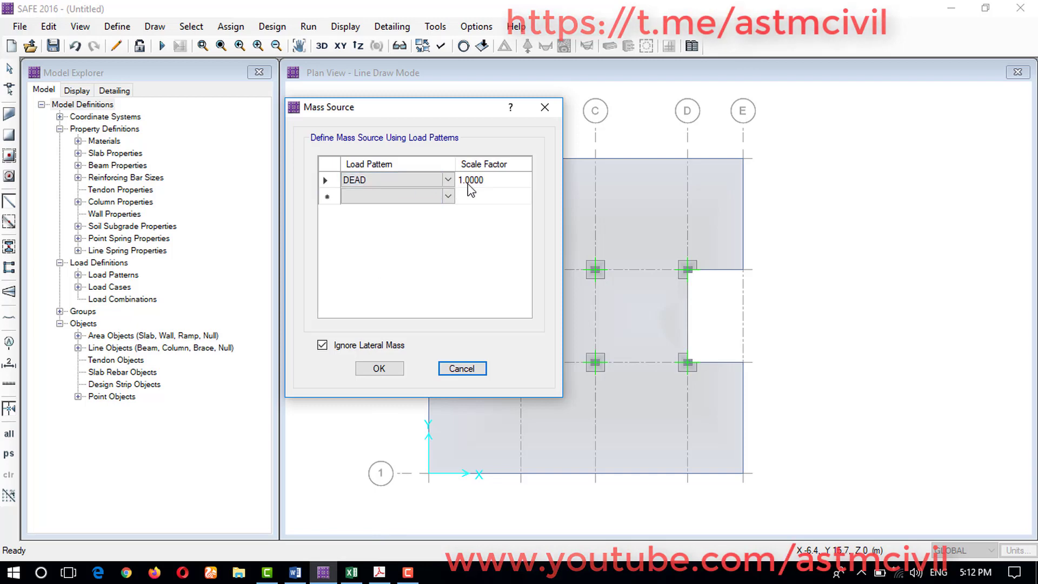
left_click(387, 197)
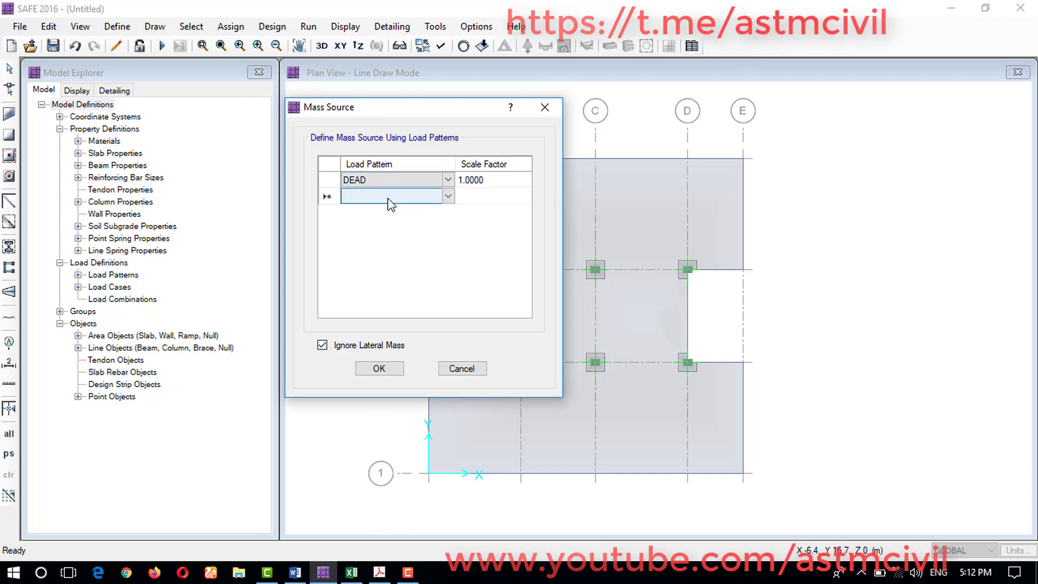
left_click(447, 198)
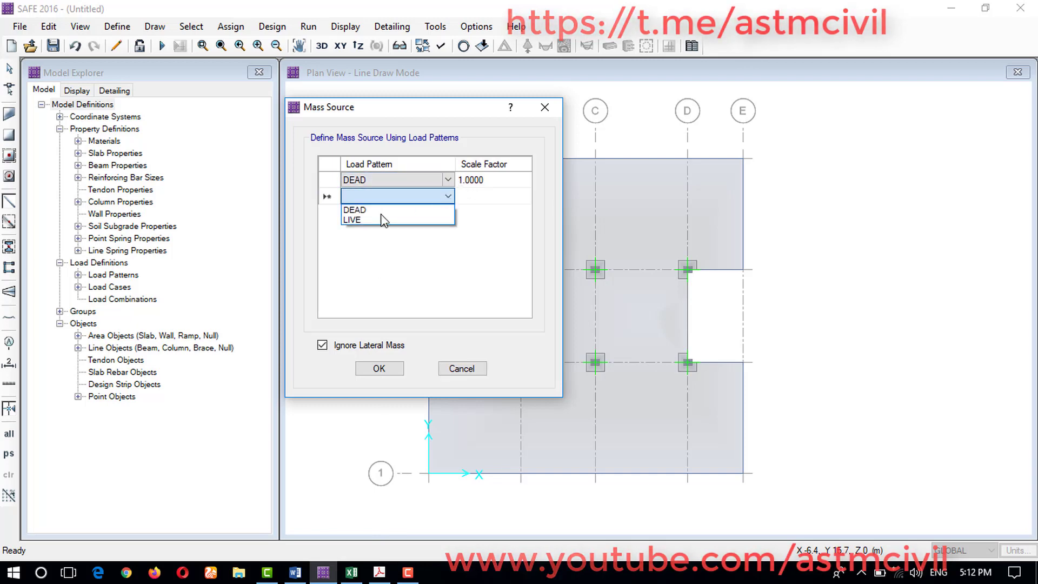
left_click(447, 224)
left_click(469, 196)
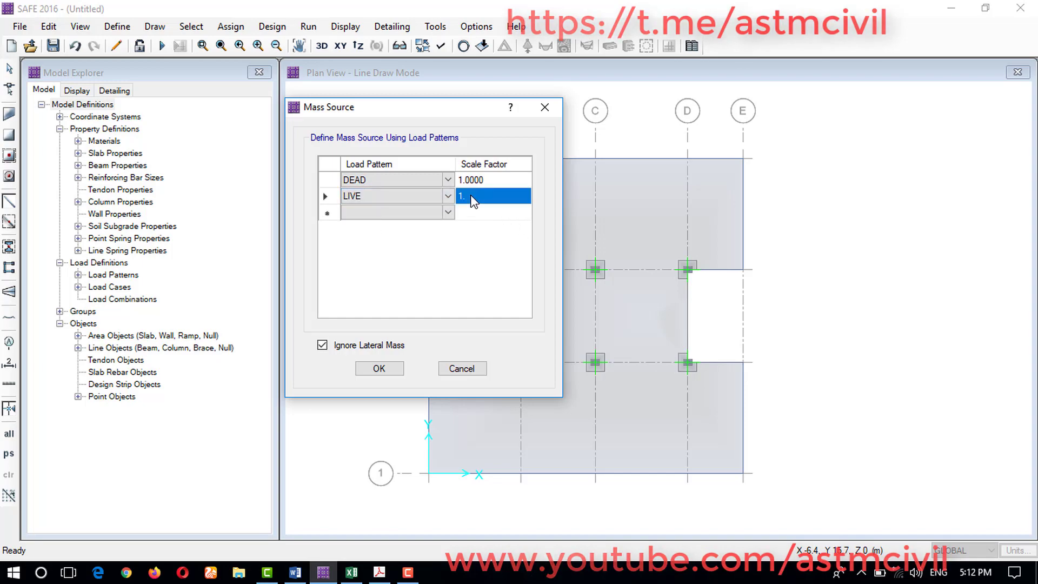
Step: Switch to 11.pdf in Adobe Acrobat Pro and examine the seismic base shear equation in 12.8.1 and the effective seismic weight rules in 12.7.2
left_click(378, 572)
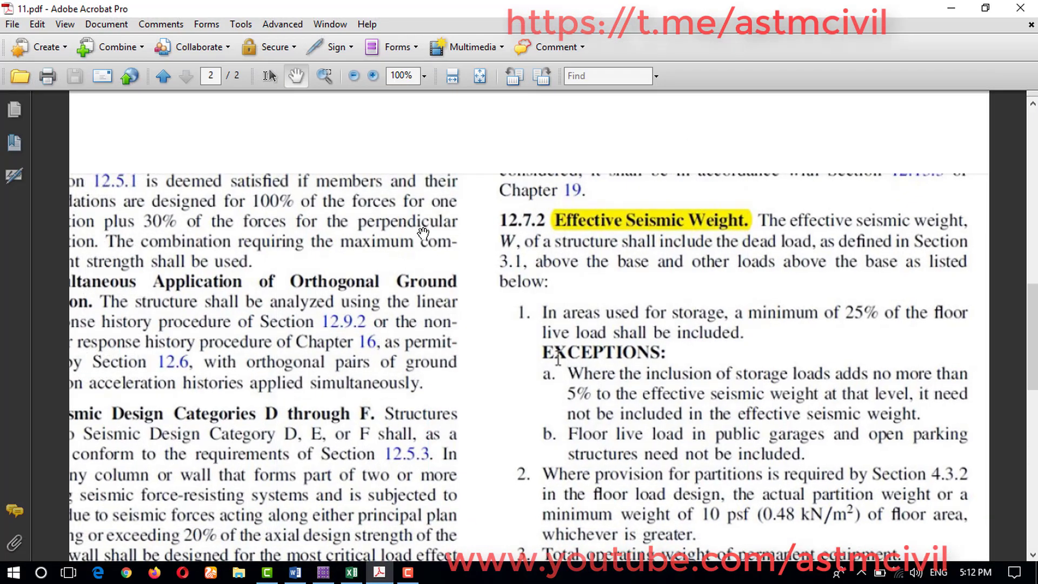
scroll(528, 268, "up", 5)
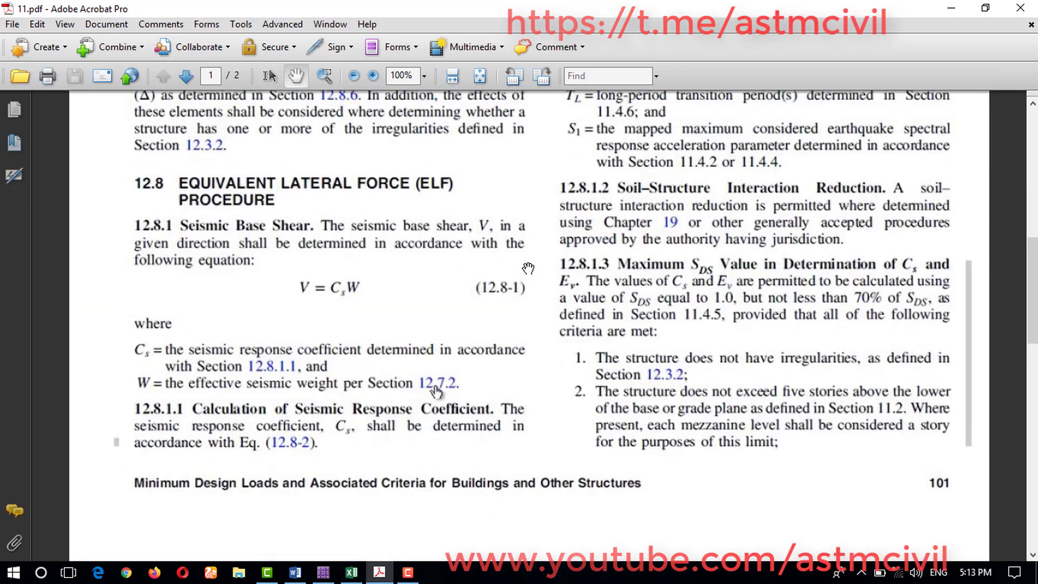
scroll(378, 265, "down", 1)
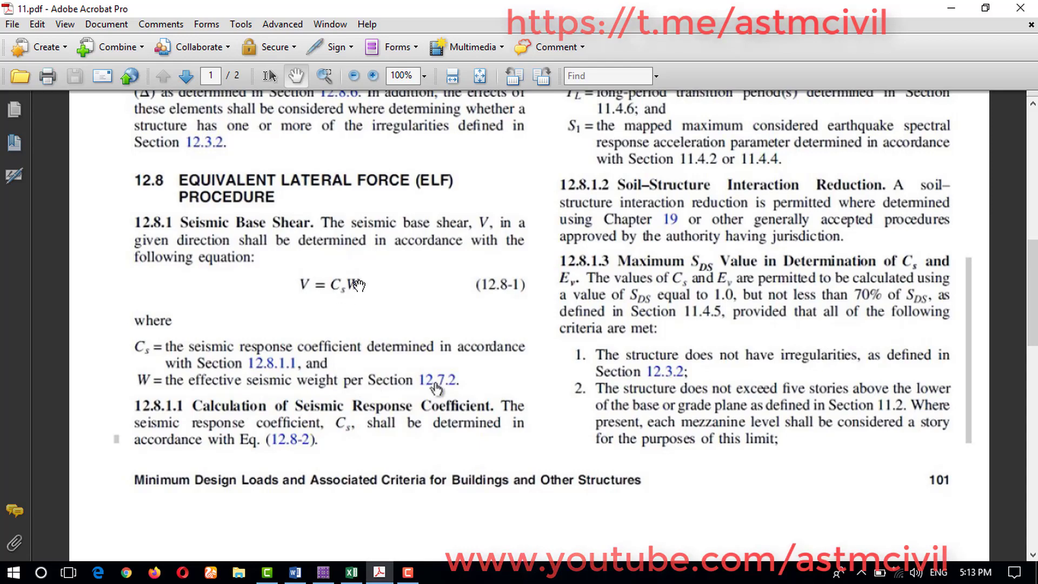
scroll(160, 312, "down", 3)
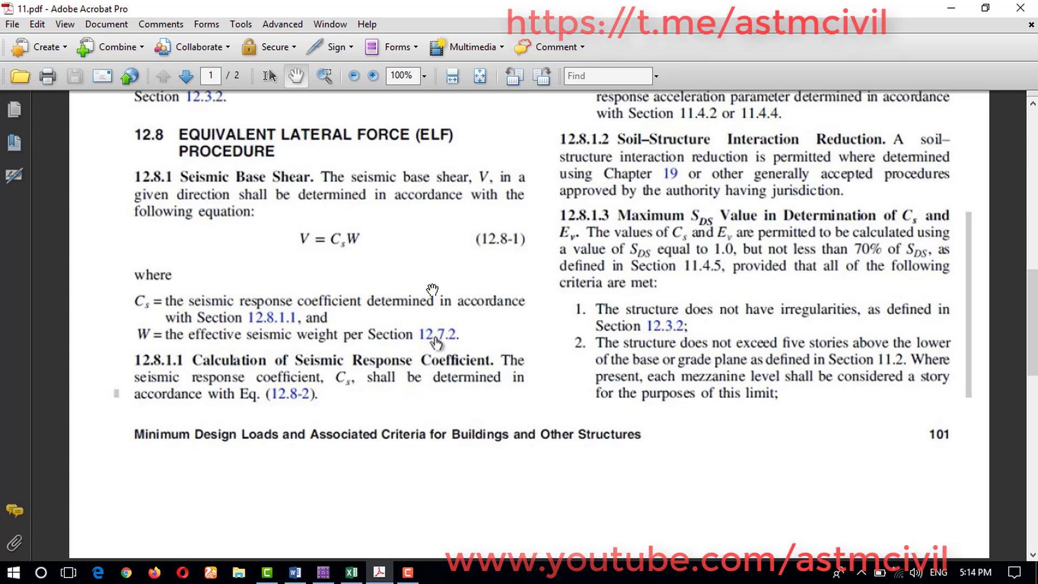
left_click(436, 336)
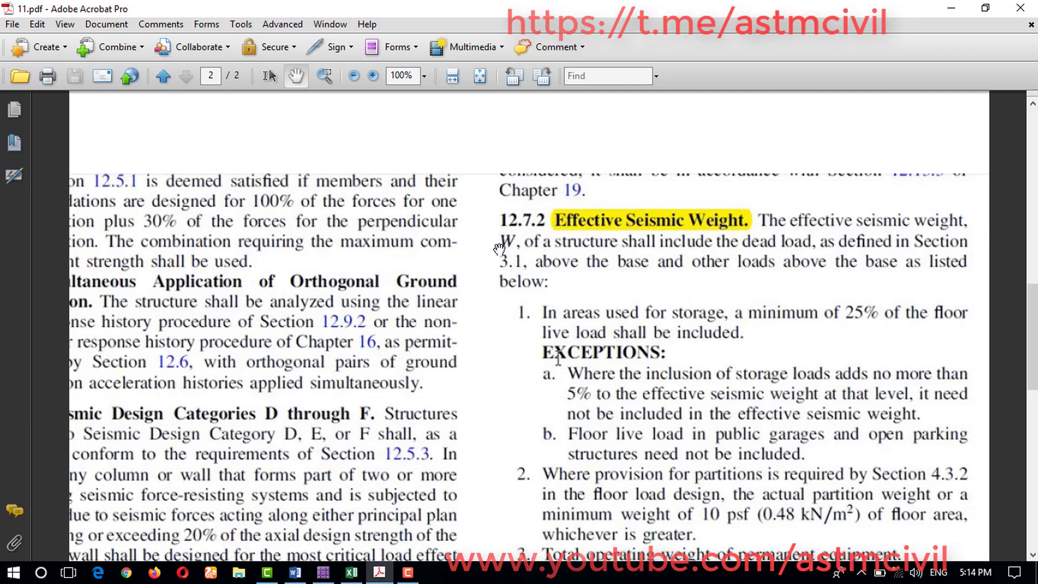
scroll(498, 264, "up", 1)
key("alt+Left")
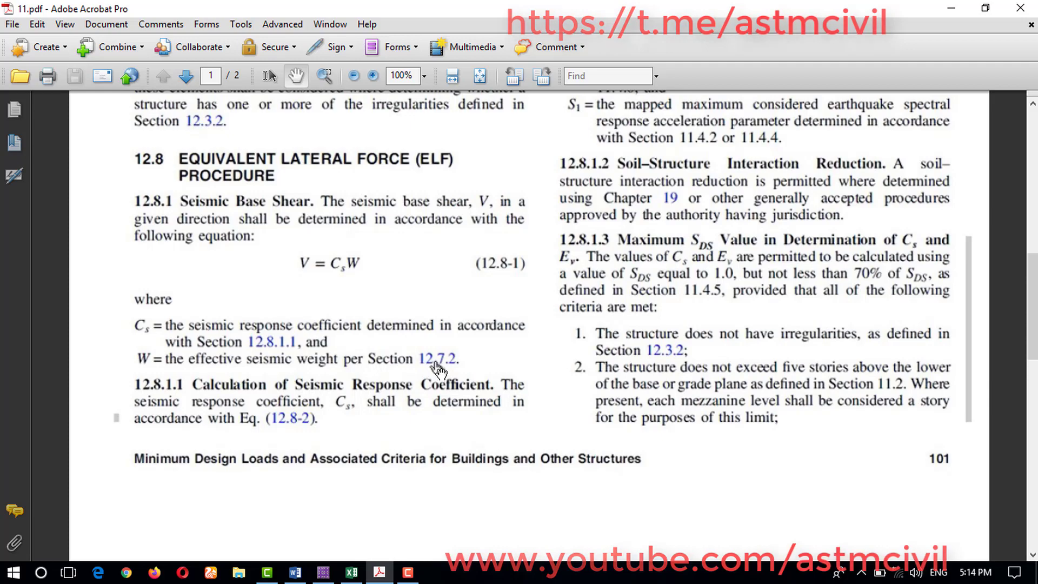
left_click(435, 362)
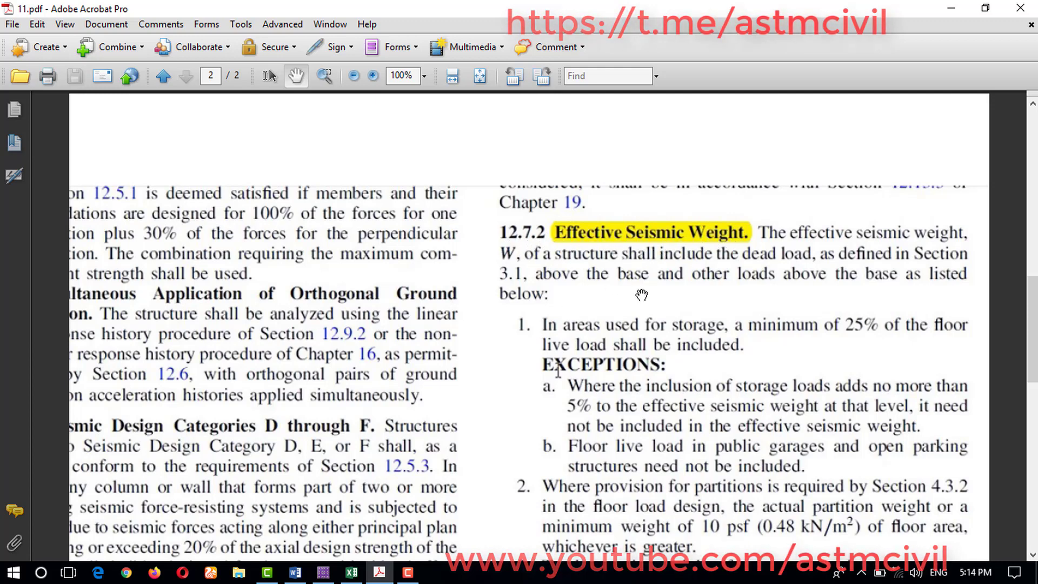
scroll(629, 293, "down", 3)
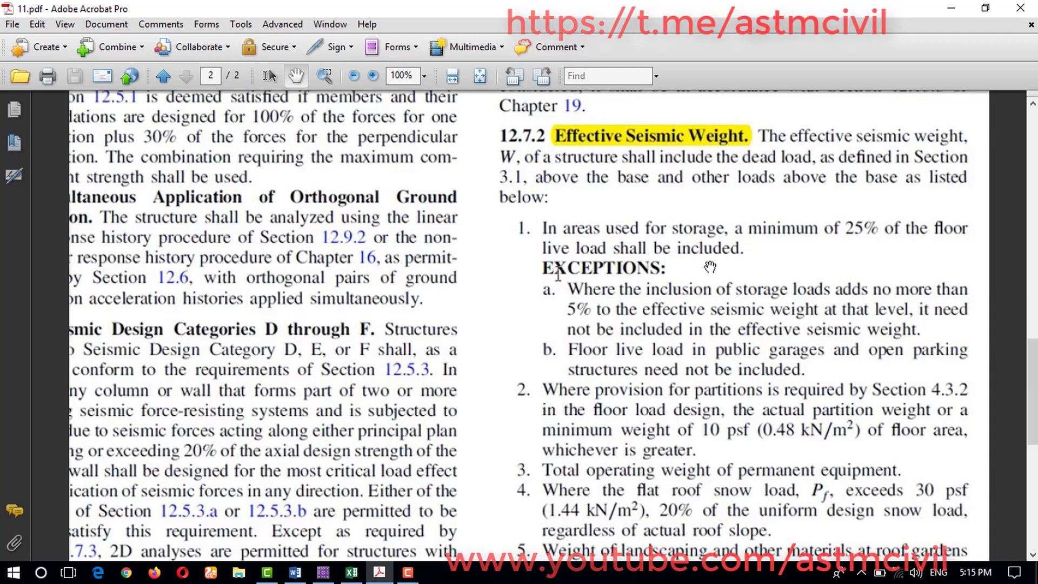
scroll(672, 289, "down", 2)
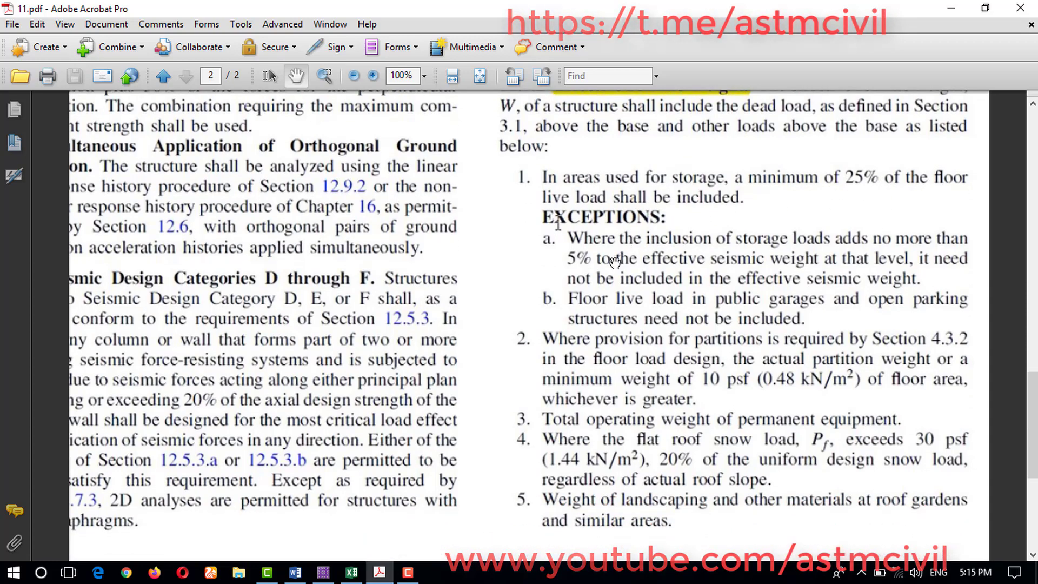
scroll(616, 256, "up", 3)
scroll(604, 286, "down", 2)
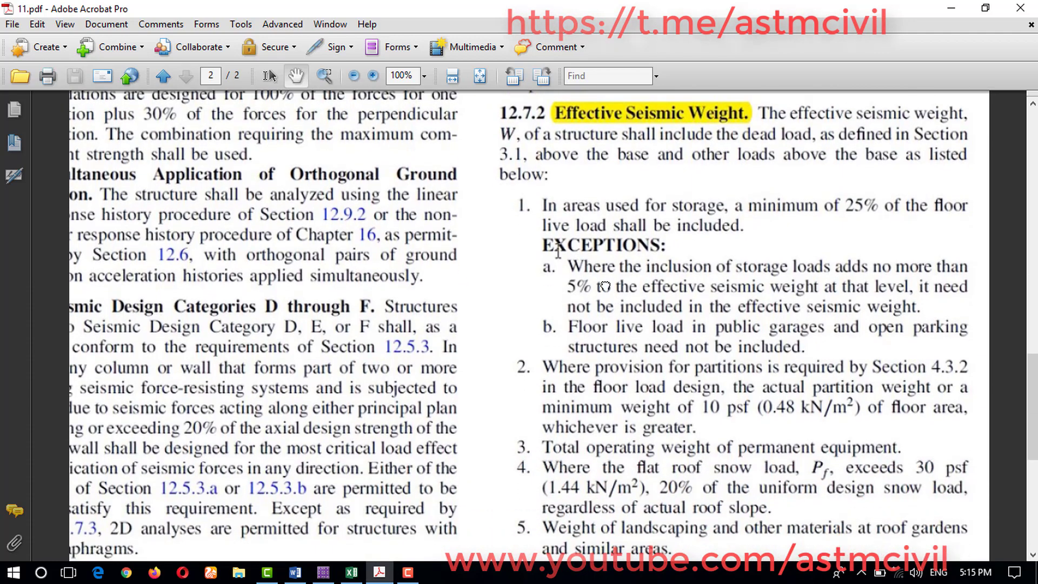